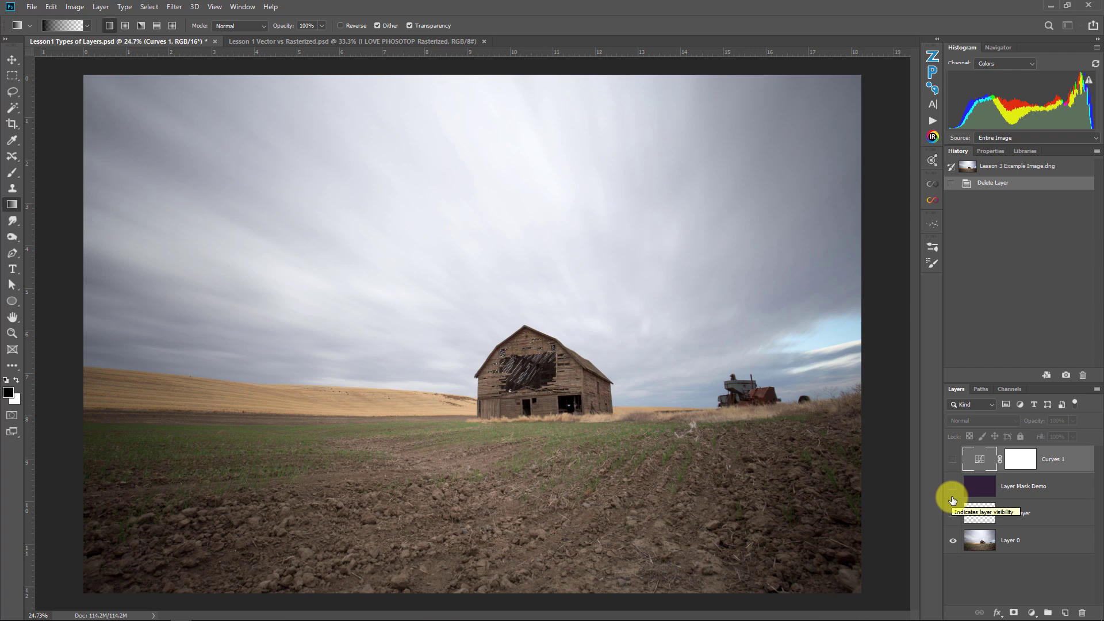
- Delete the existing layer named Blank Layer from the layer stack
left_click(1021, 520)
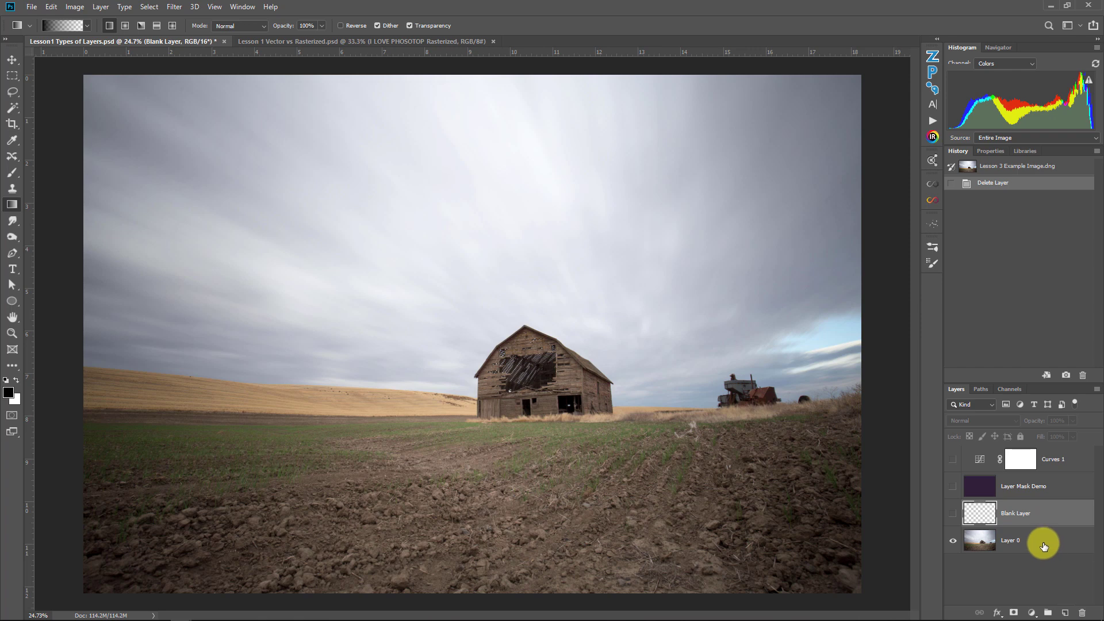
key("Delete")
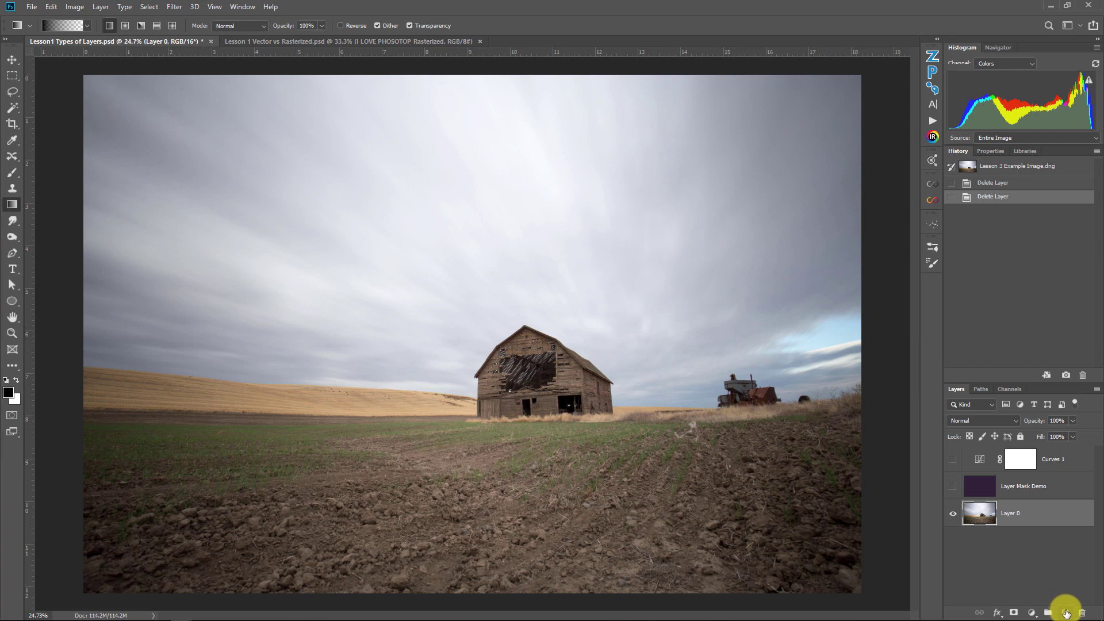
left_click(103, 7)
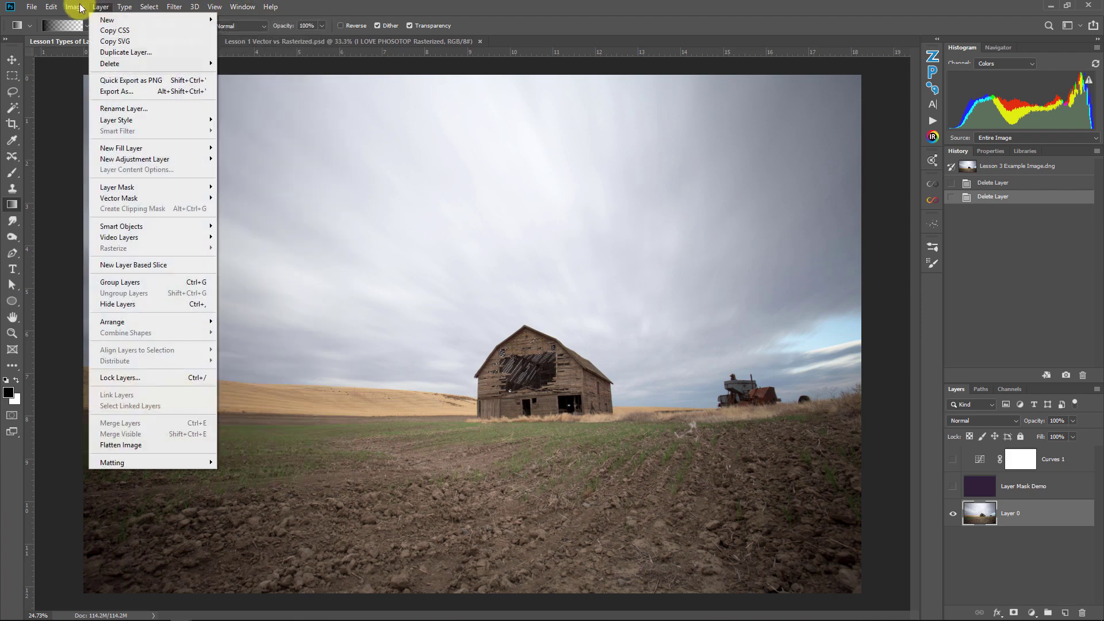
mouse_move(144, 20)
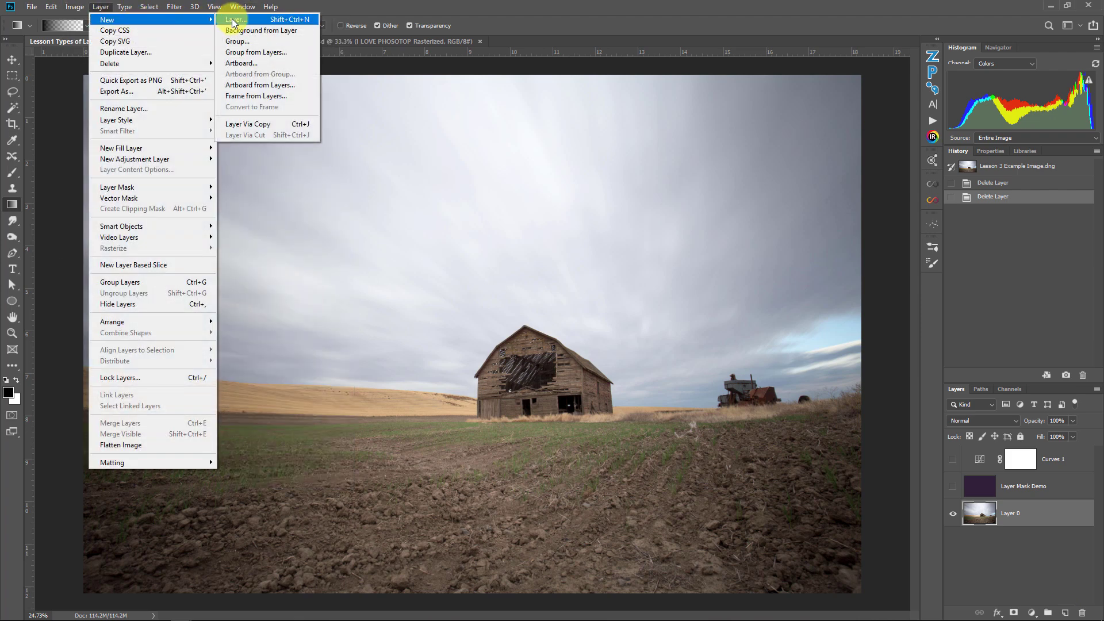
left_click(1044, 575)
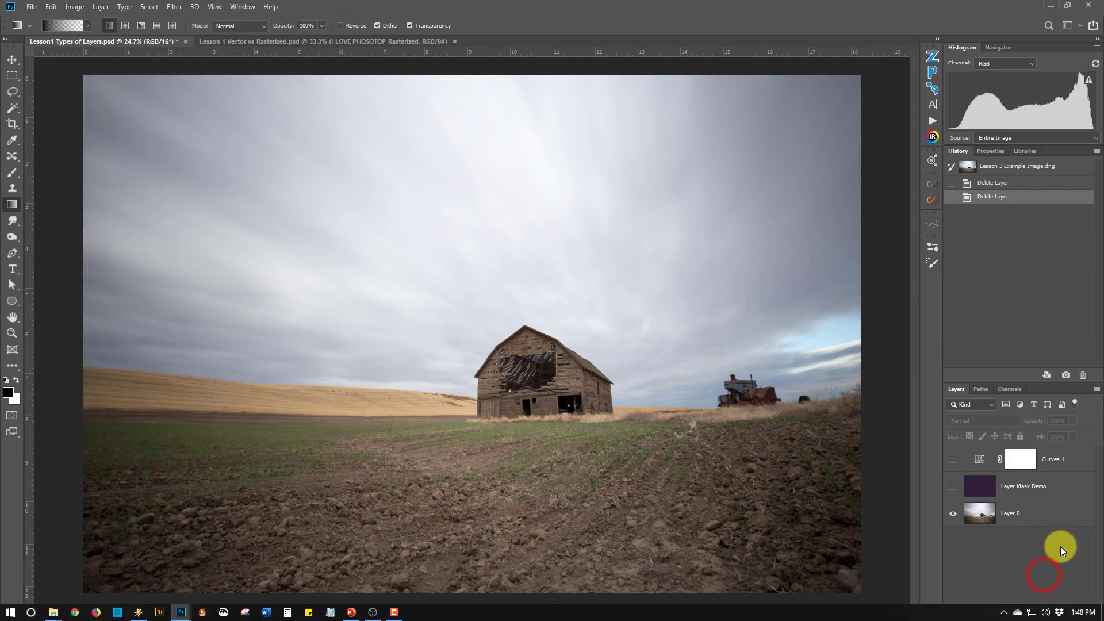
- Add a new empty layer at the top of the stack, rename it Blank Layer, and switch its visibility off and on
left_click(1065, 612)
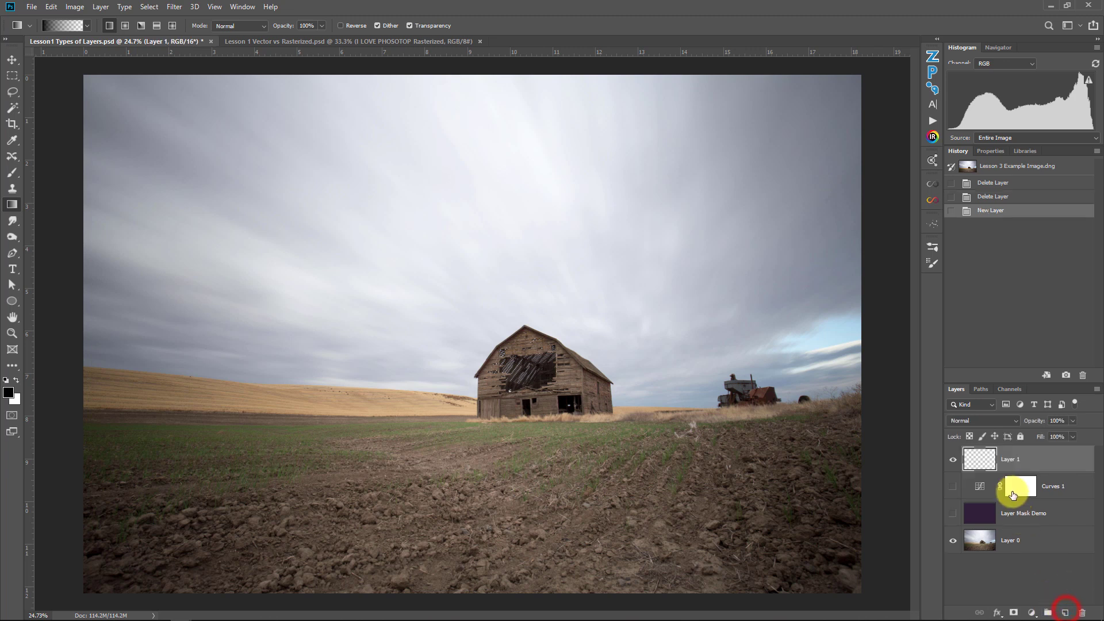
double_click(1016, 460)
type("Bl")
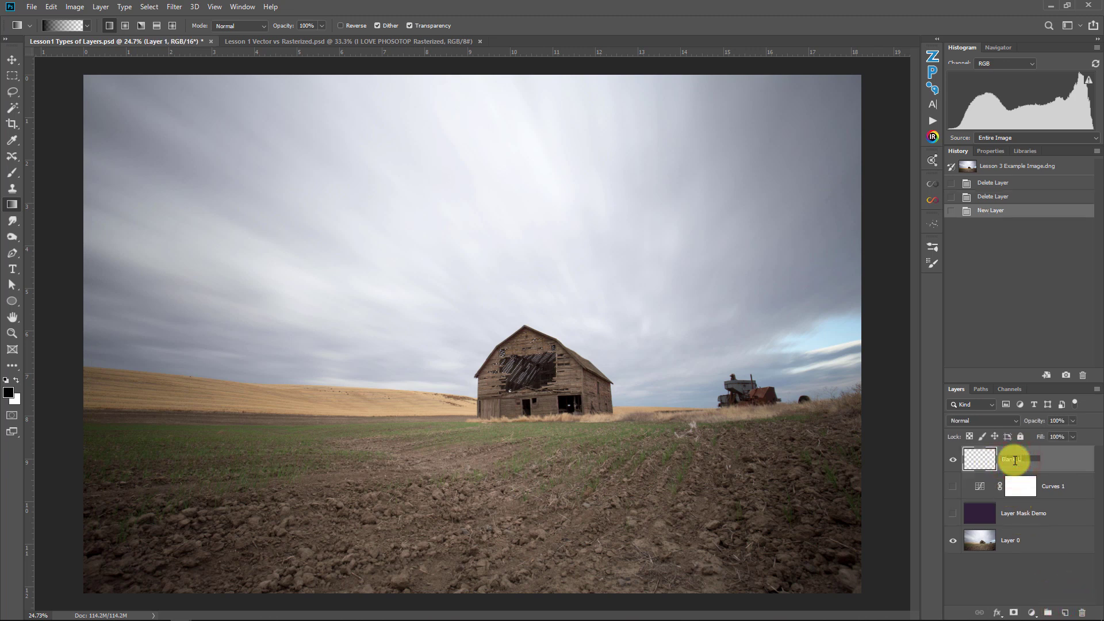
type("ank Layer")
key("Return")
left_click(954, 459)
left_click(954, 459)
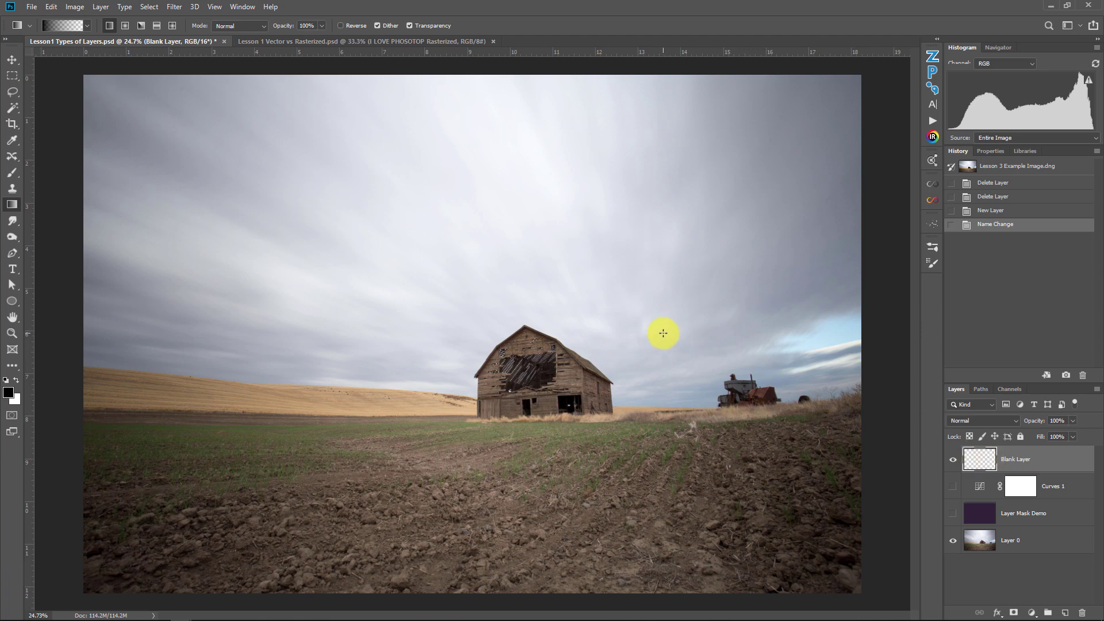
- Paint a broad soft black stroke across the sky on Blank Layer with the Brush tool enlarged to 1300 px
key("b")
key("bracketright")
key("bracketright")
key("bracketright")
key("bracketright")
key("bracketright")
key("bracketright")
key("bracketright")
key("bracketright")
key("bracketright")
key("bracketright")
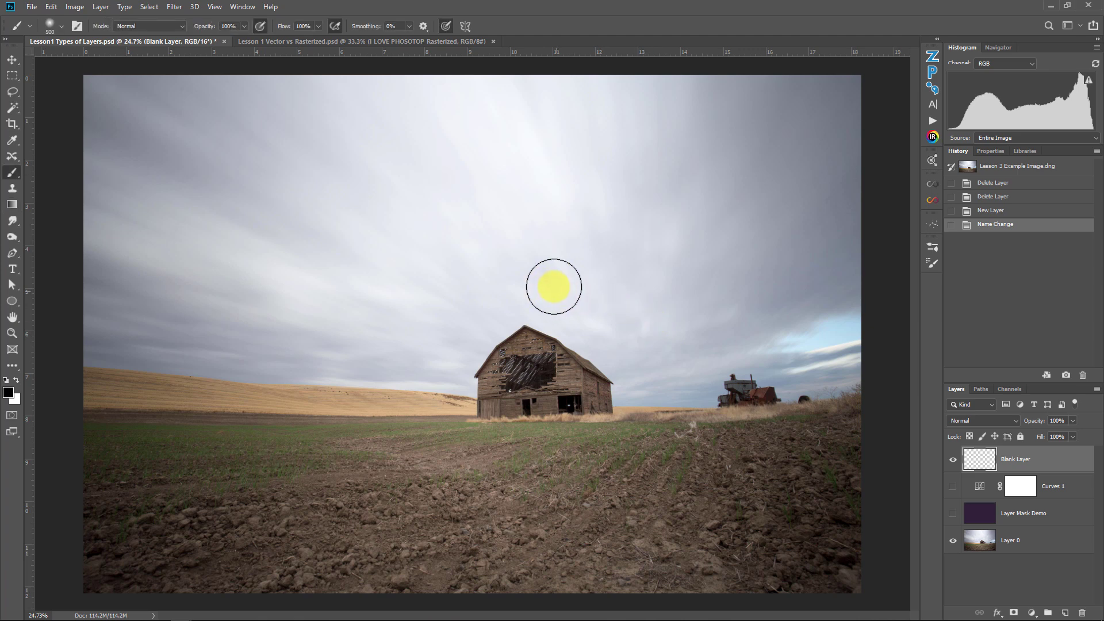
left_click_drag(700, 260, 180, 254)
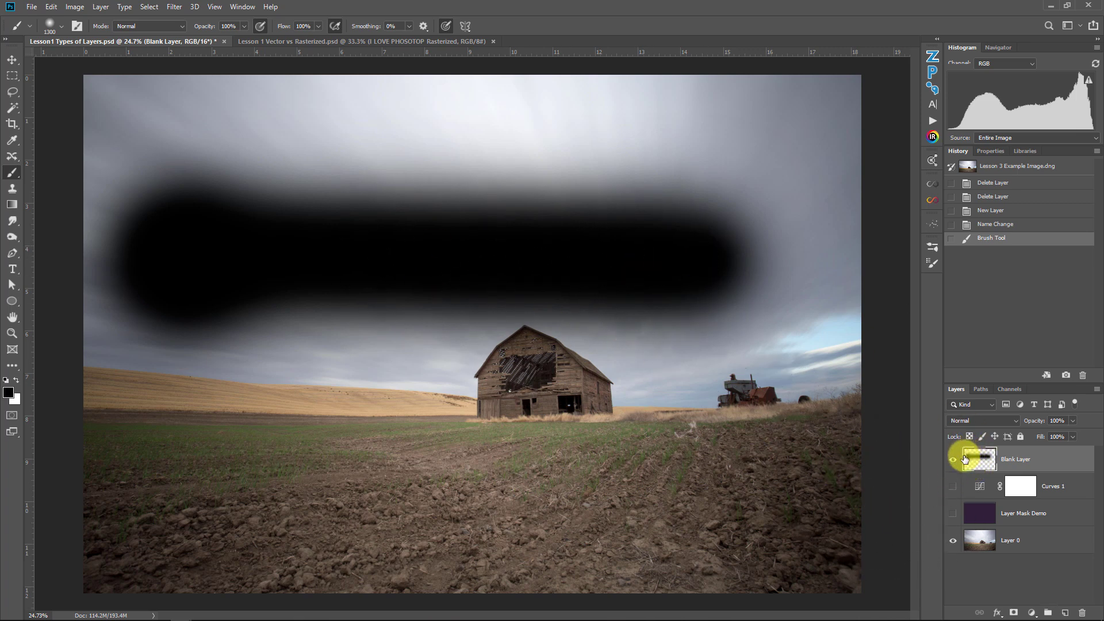
- View the brush stroke alone by hiding and reshowing Layer 0, and delete the painted Blank Layer
left_click(952, 541)
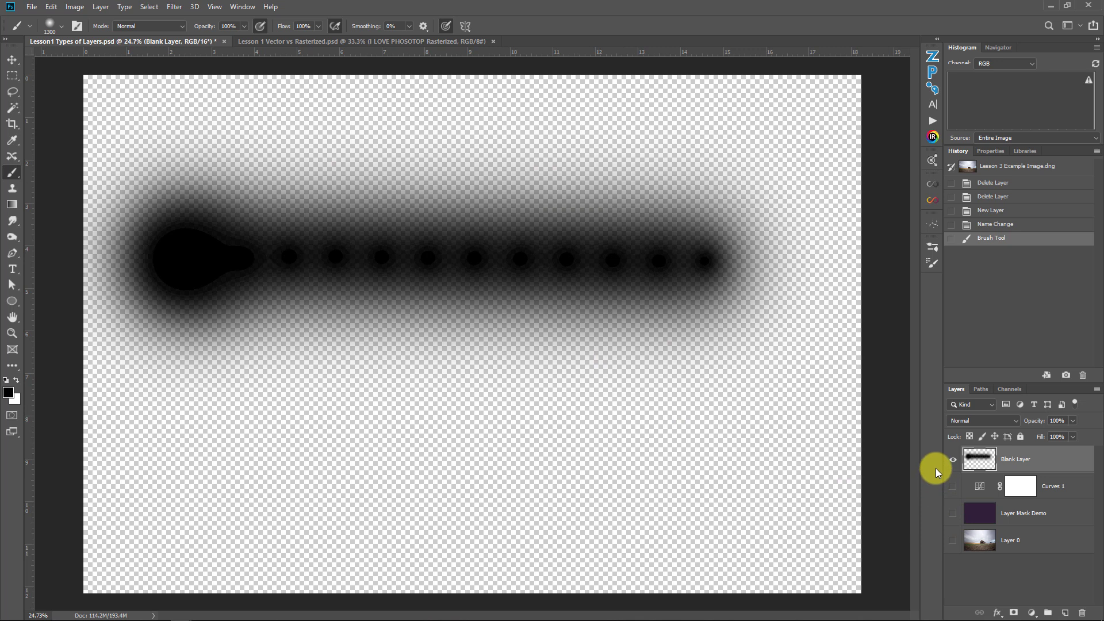
left_click(953, 539)
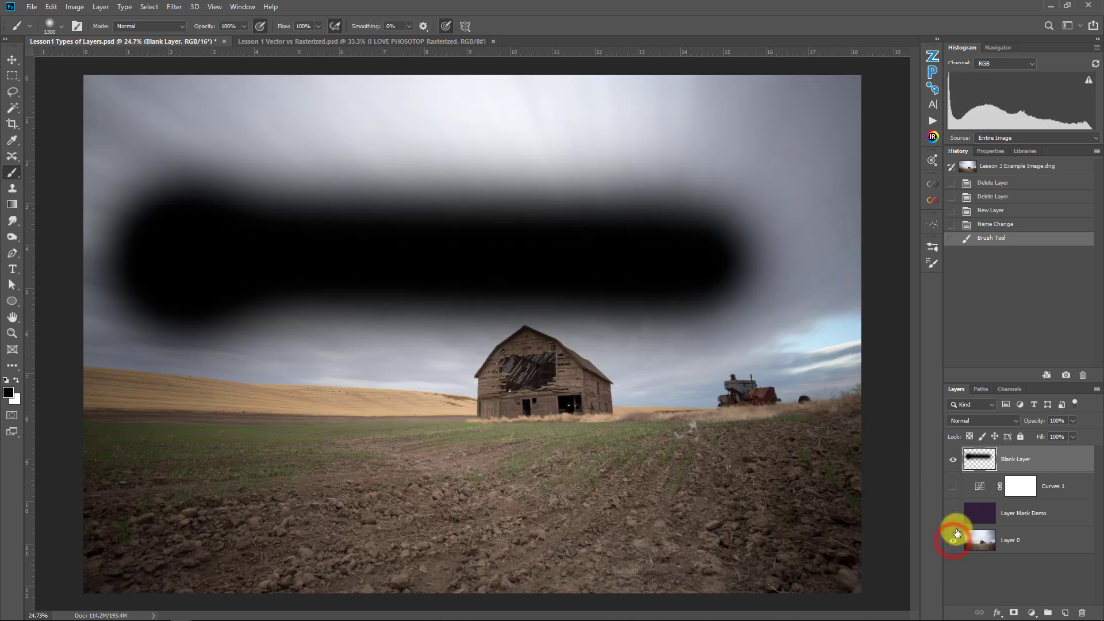
left_click(954, 461)
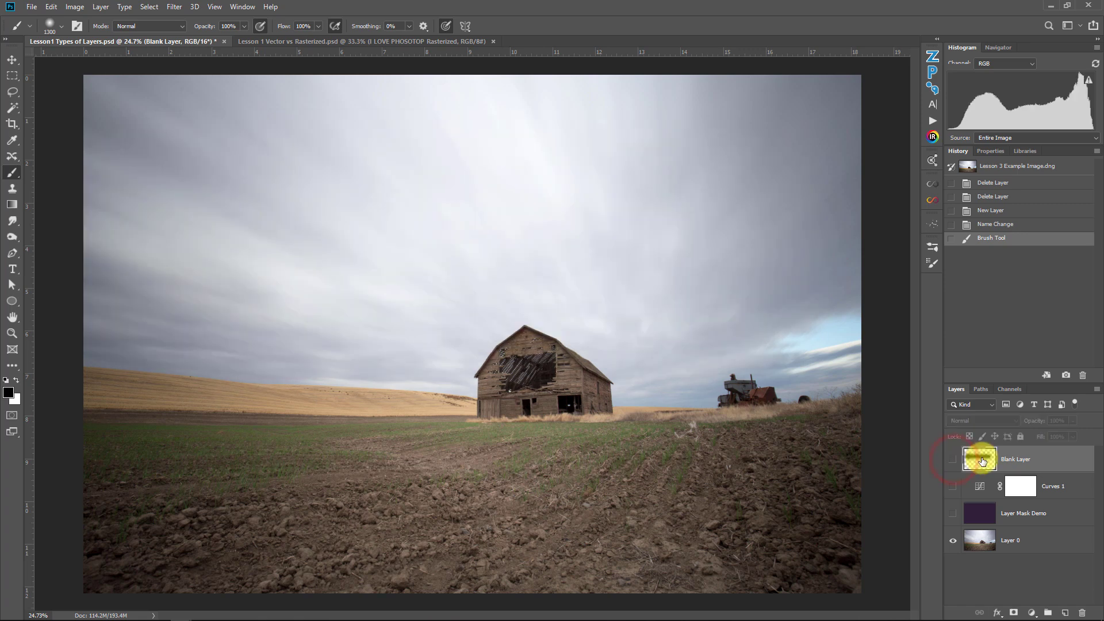
key("Delete")
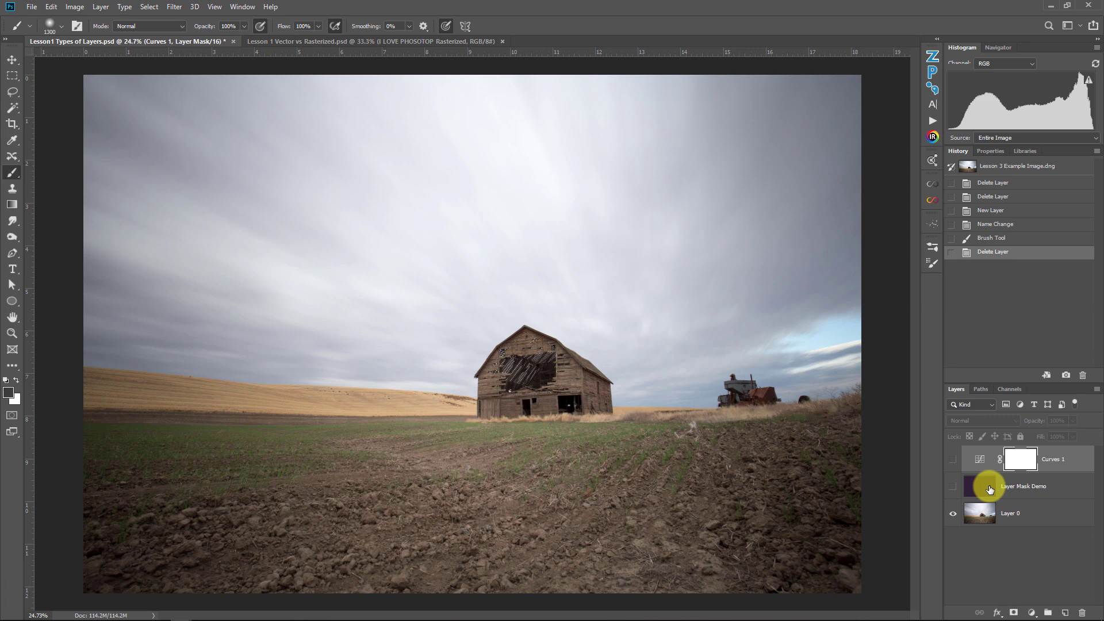
- Resize the image to a width of 1800 pixels at 72 pixels/inch with Layer 0 active
left_click(1019, 512)
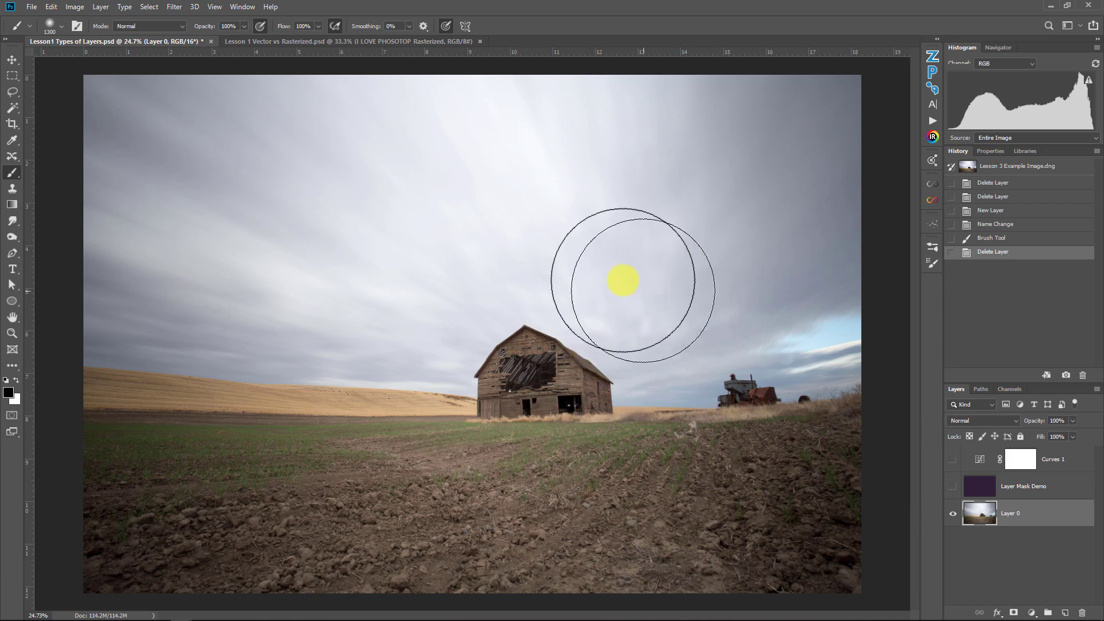
key("v")
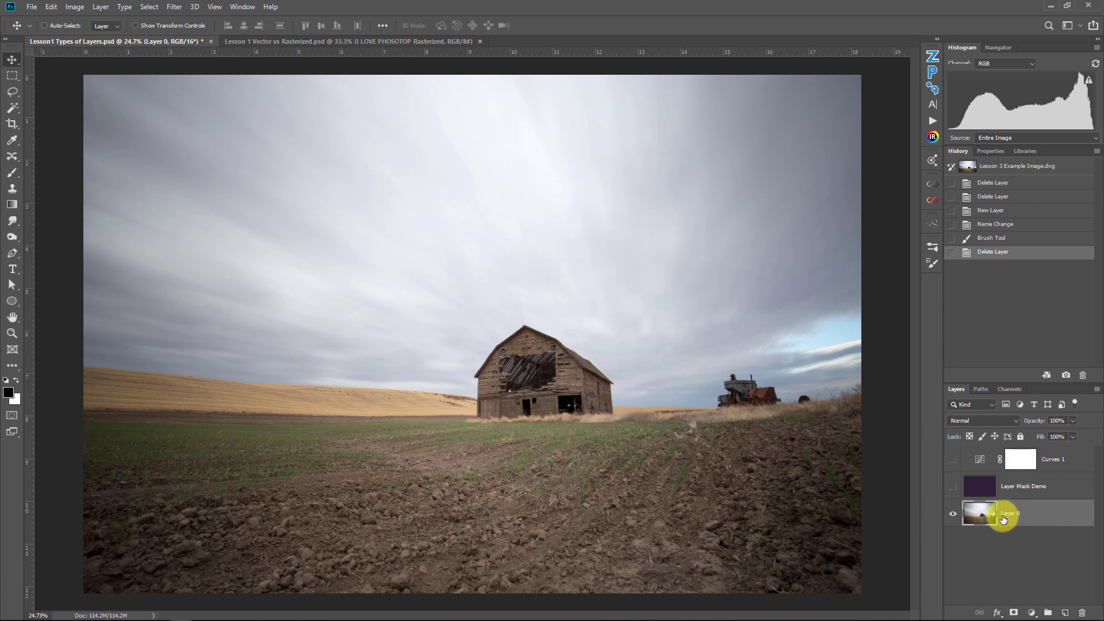
left_click(74, 7)
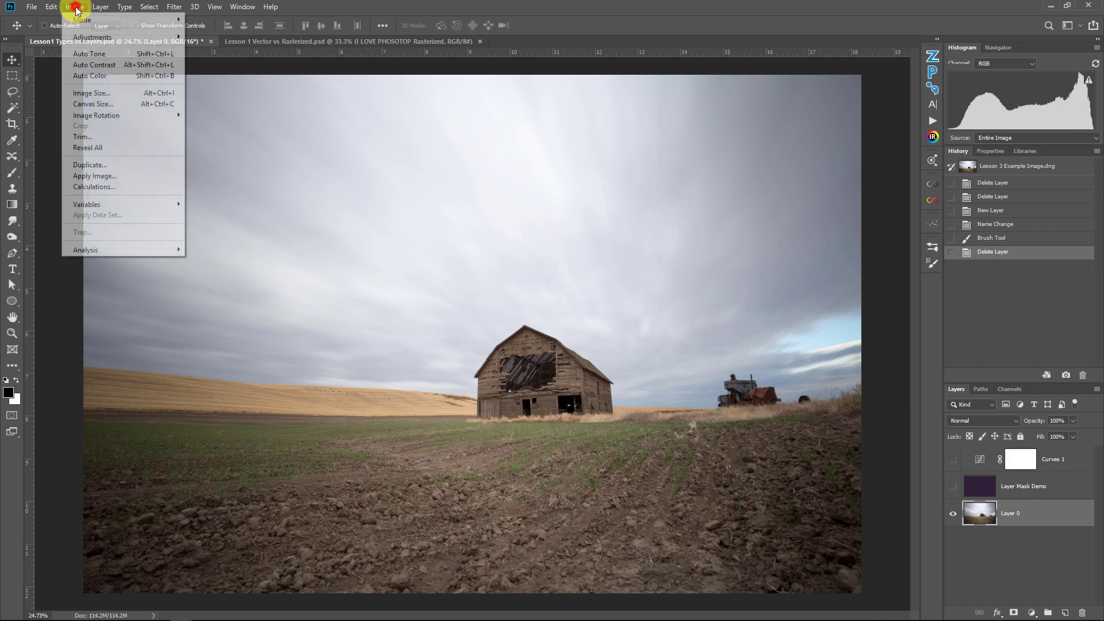
left_click(95, 93)
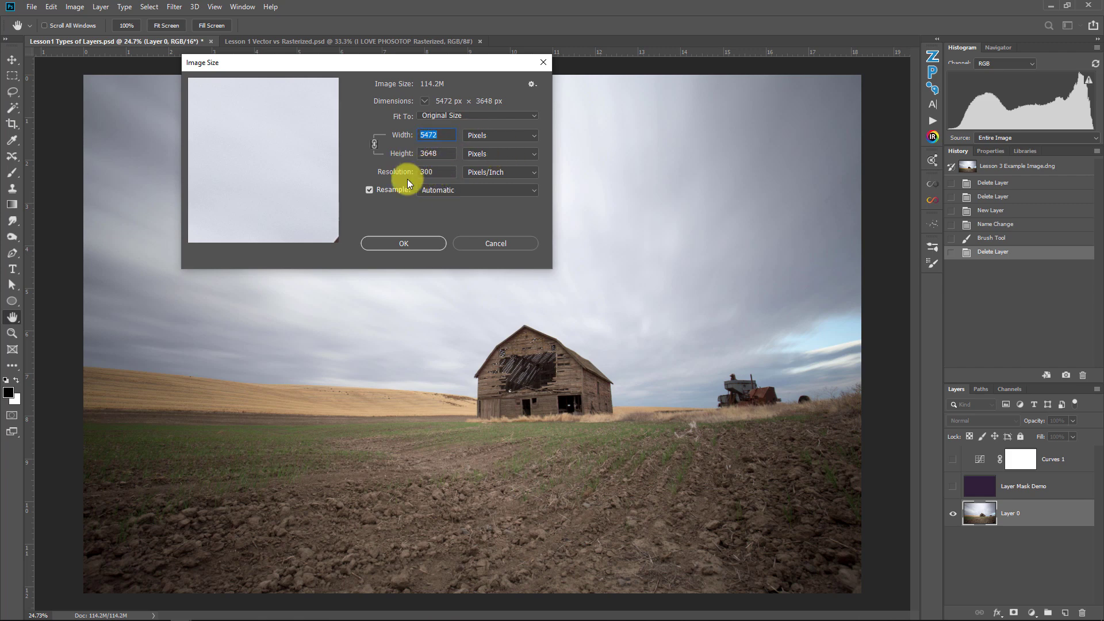
left_click(439, 172)
type("72")
left_click(437, 135)
type("1800")
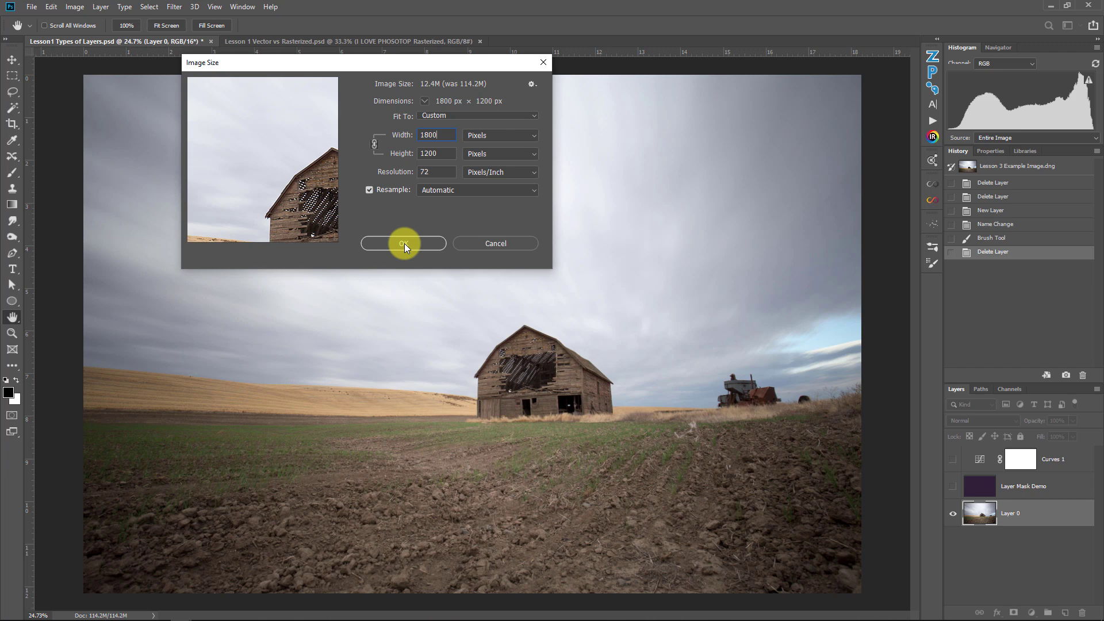
left_click(405, 243)
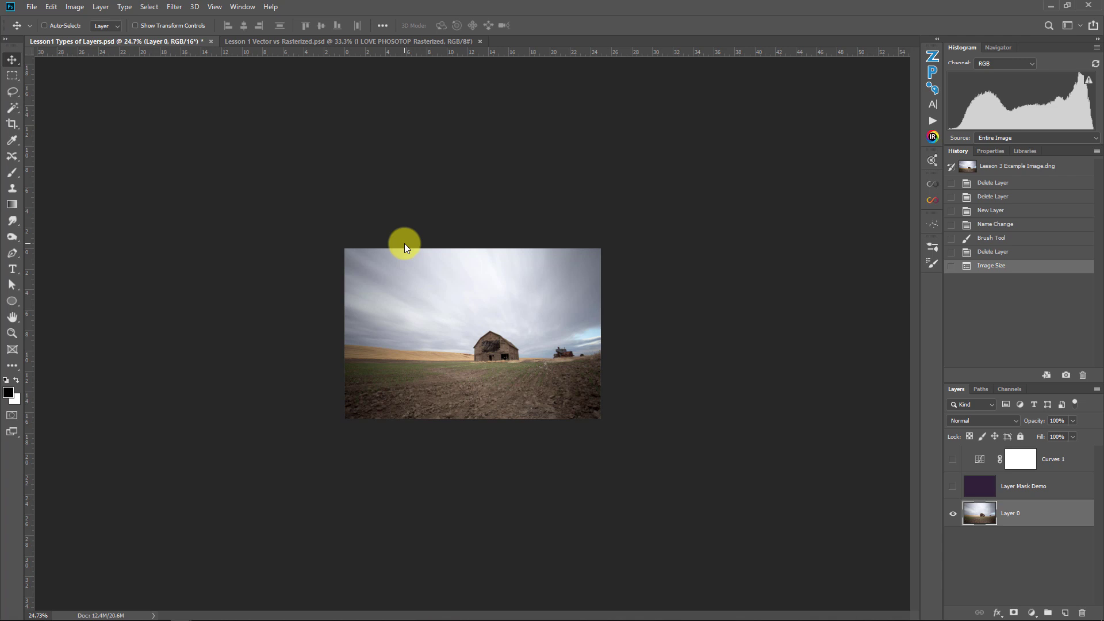
left_click(474, 320)
right_click(485, 326)
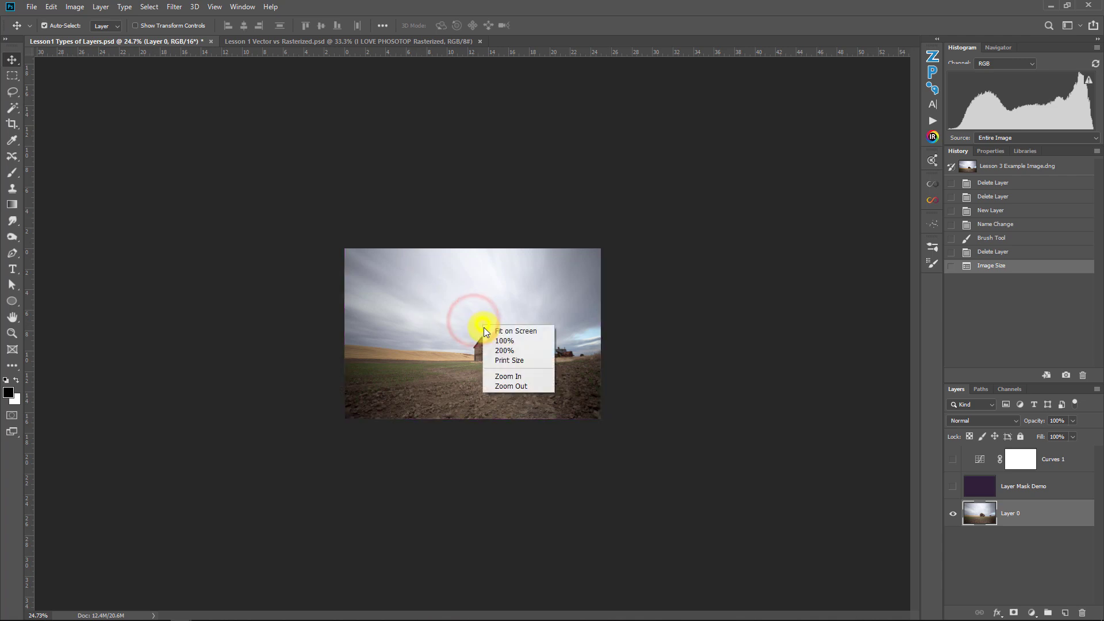
left_click(494, 332)
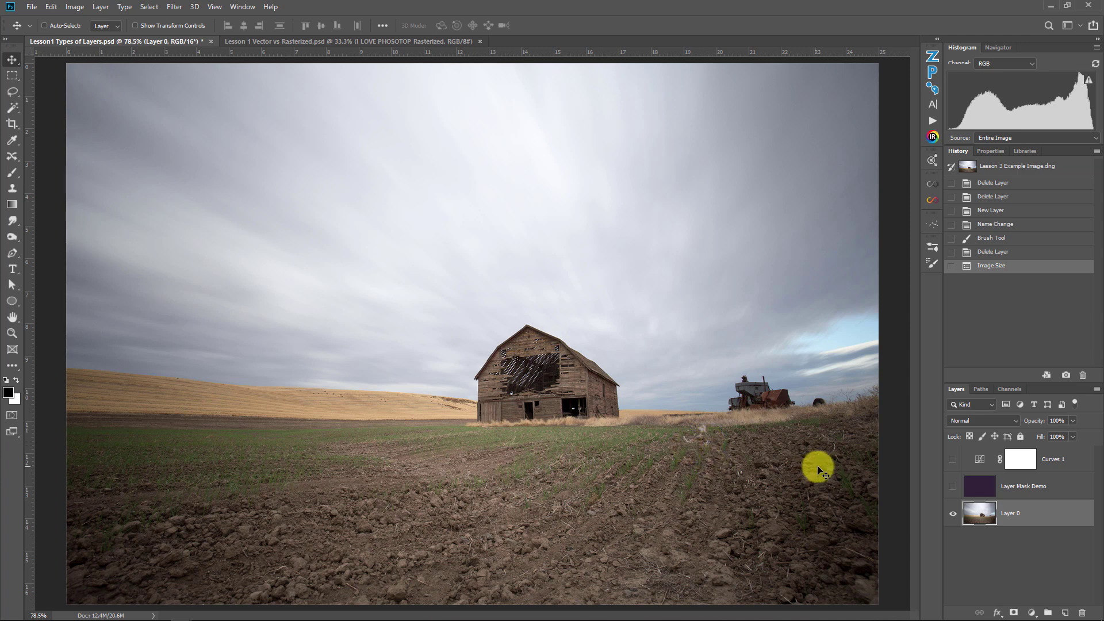
- Make the Curves 1 adjustment layer visible and delete it
left_click(953, 458)
left_click(954, 458)
left_click(980, 460)
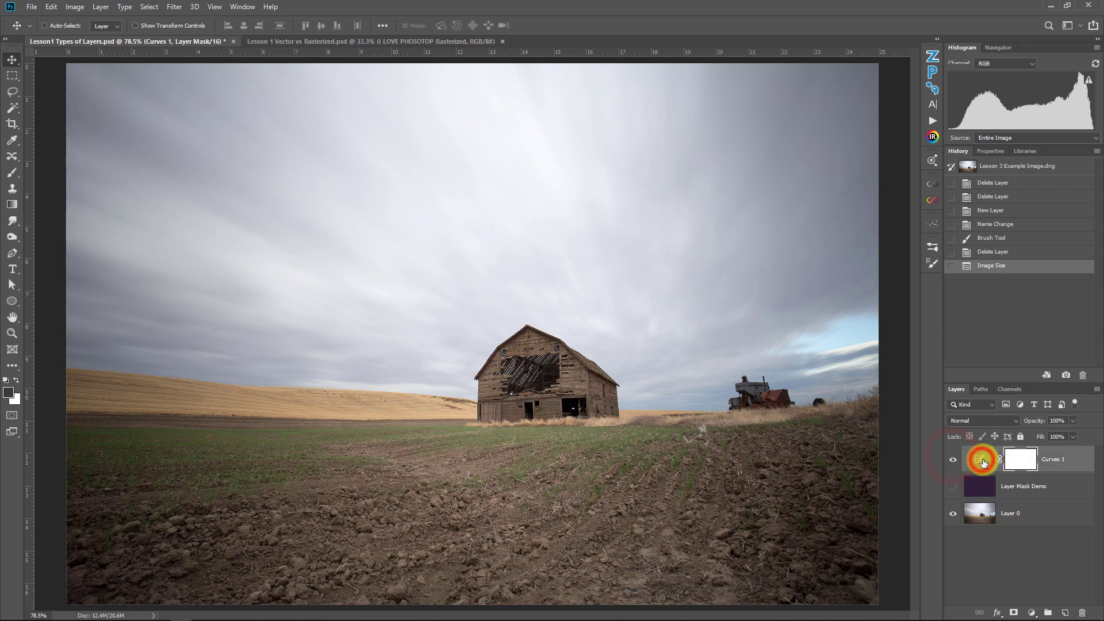
key("Delete")
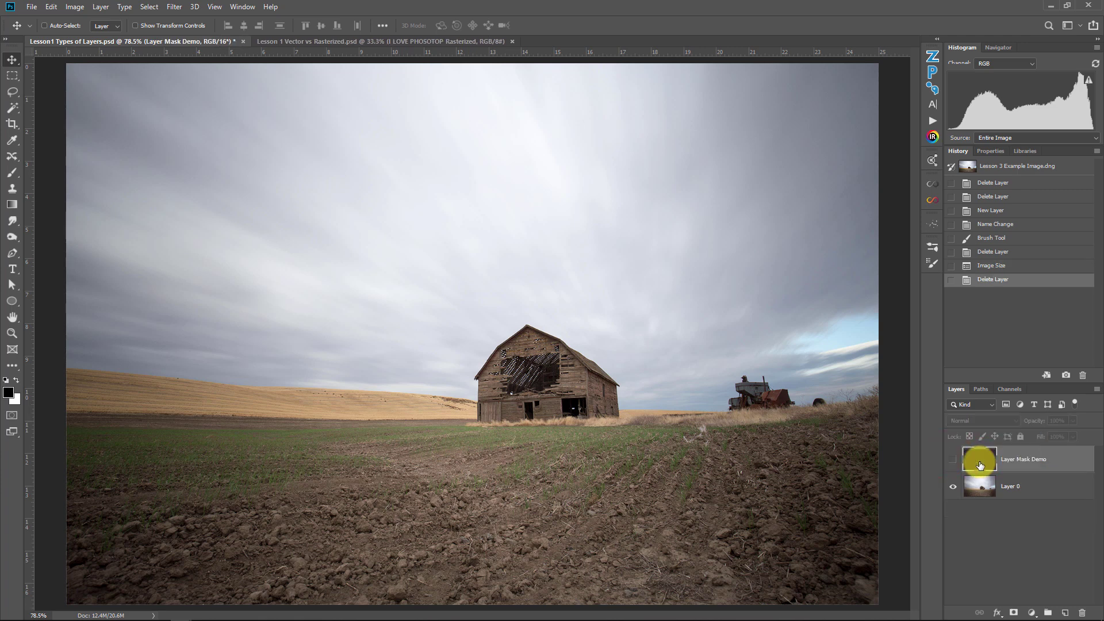
- Show the Adjustments panel and dock it in the same group as History, Properties and Libraries
left_click(1031, 613)
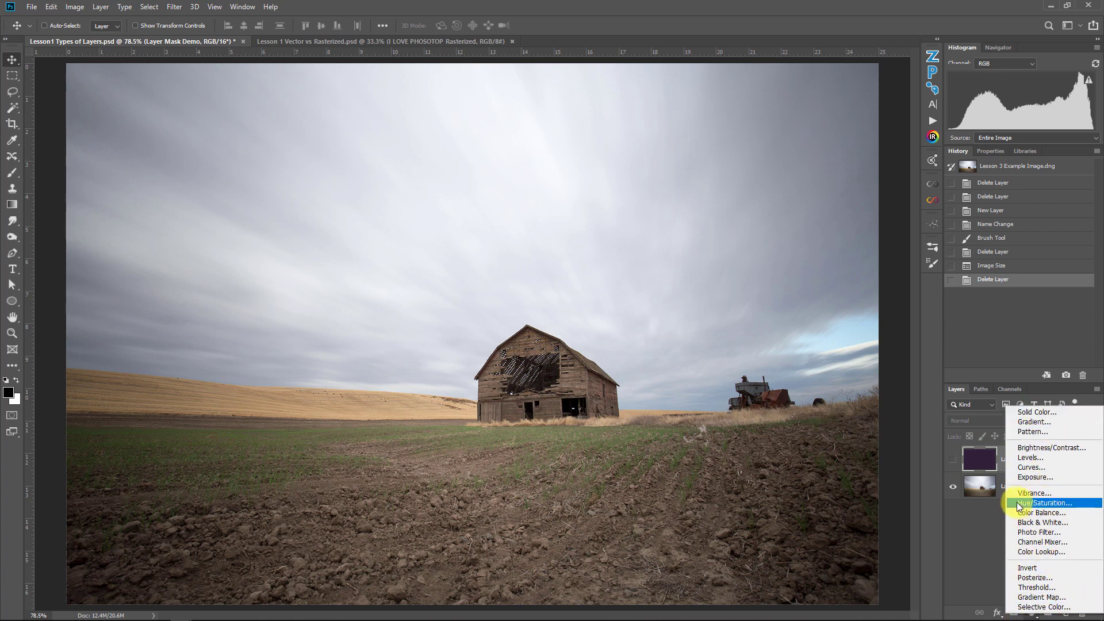
left_click(983, 537)
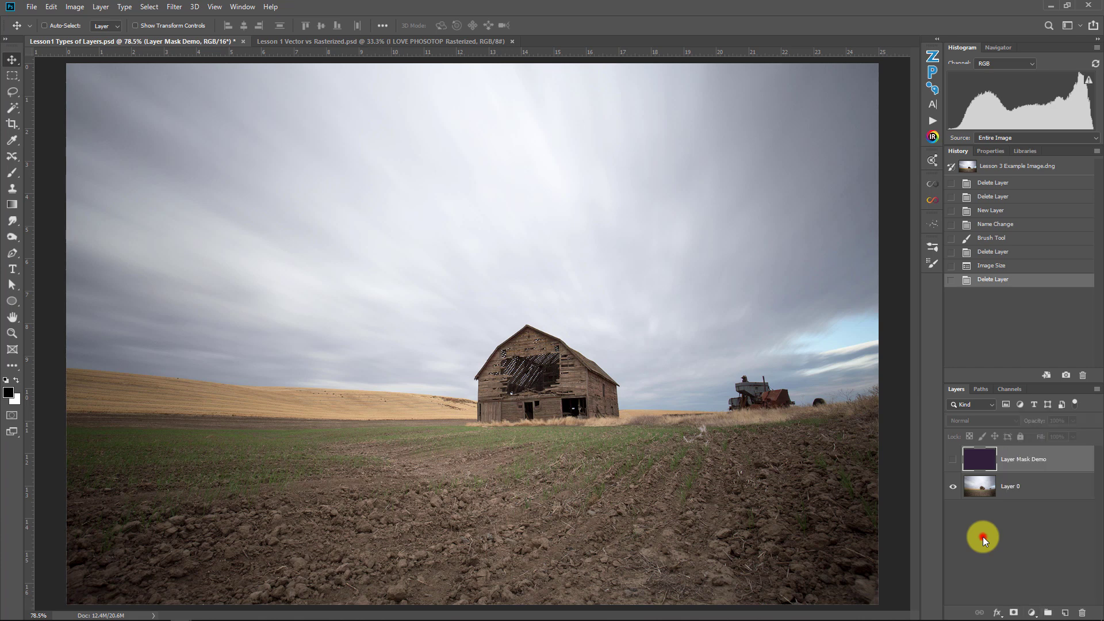
left_click(244, 8)
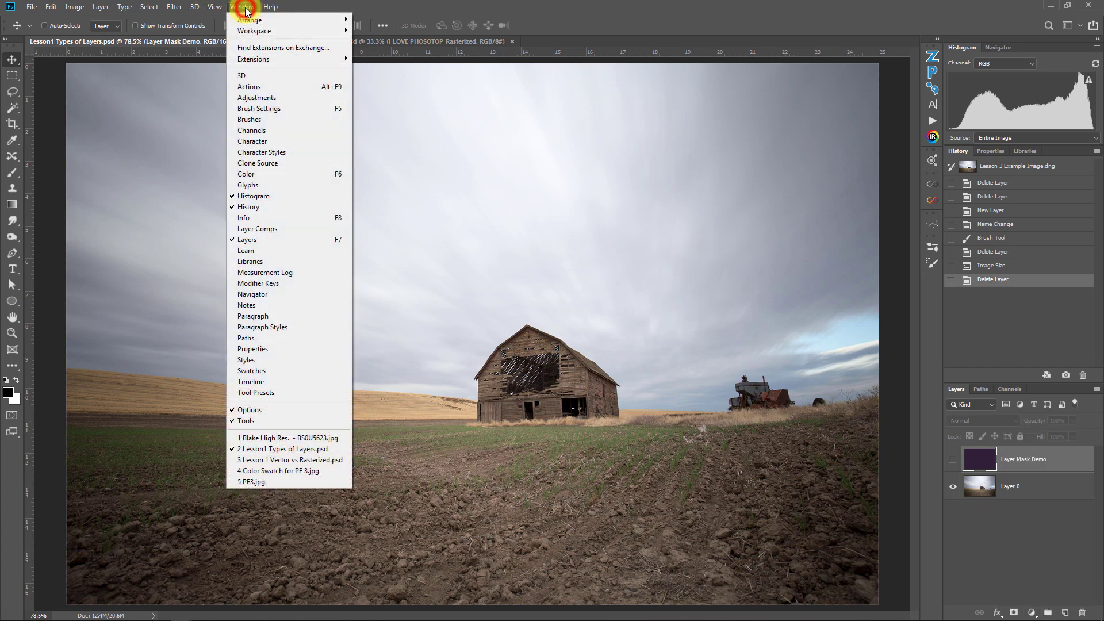
left_click(241, 99)
left_click_drag(539, 199, 1011, 151)
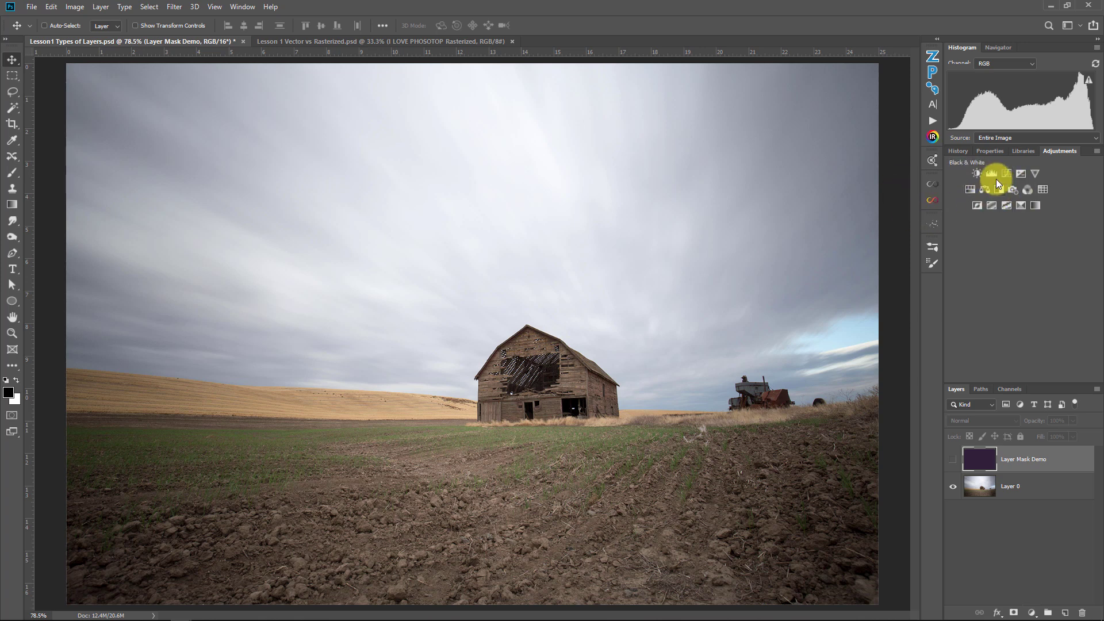
- Add a Curves adjustment layer above Layer Mask Demo, and undock and close the Adjustments panel
left_click(1032, 613)
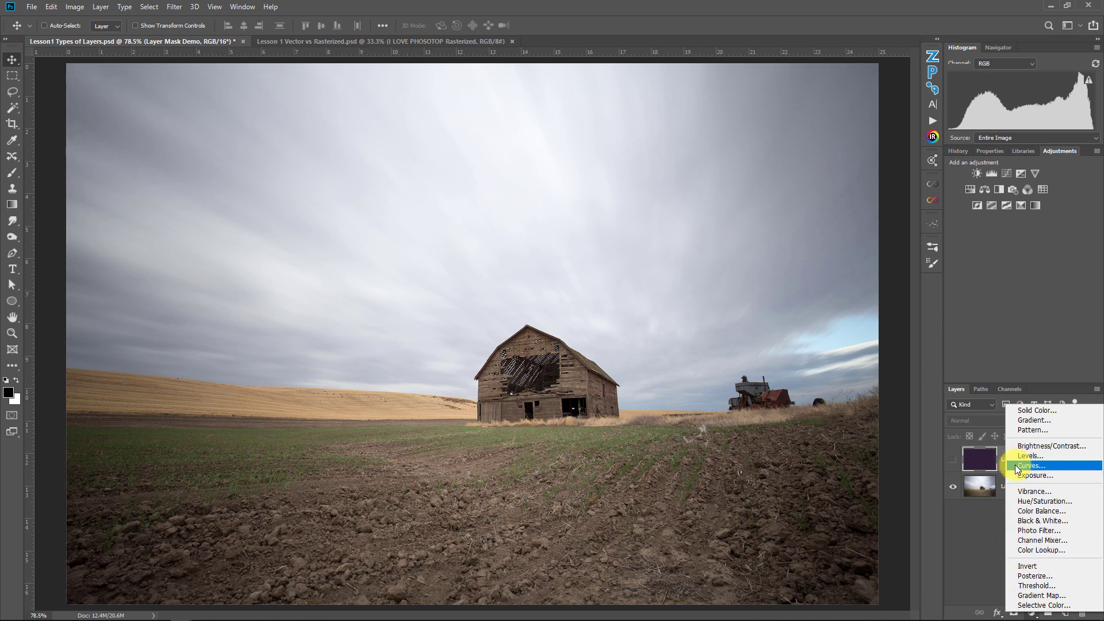
left_click(1033, 467)
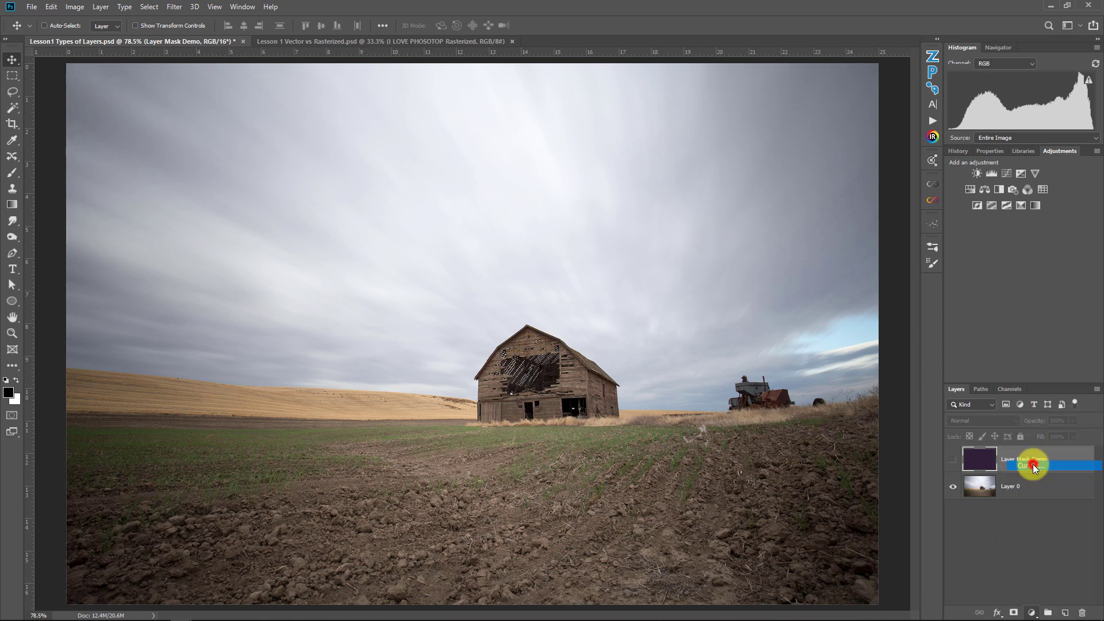
left_click(1053, 150)
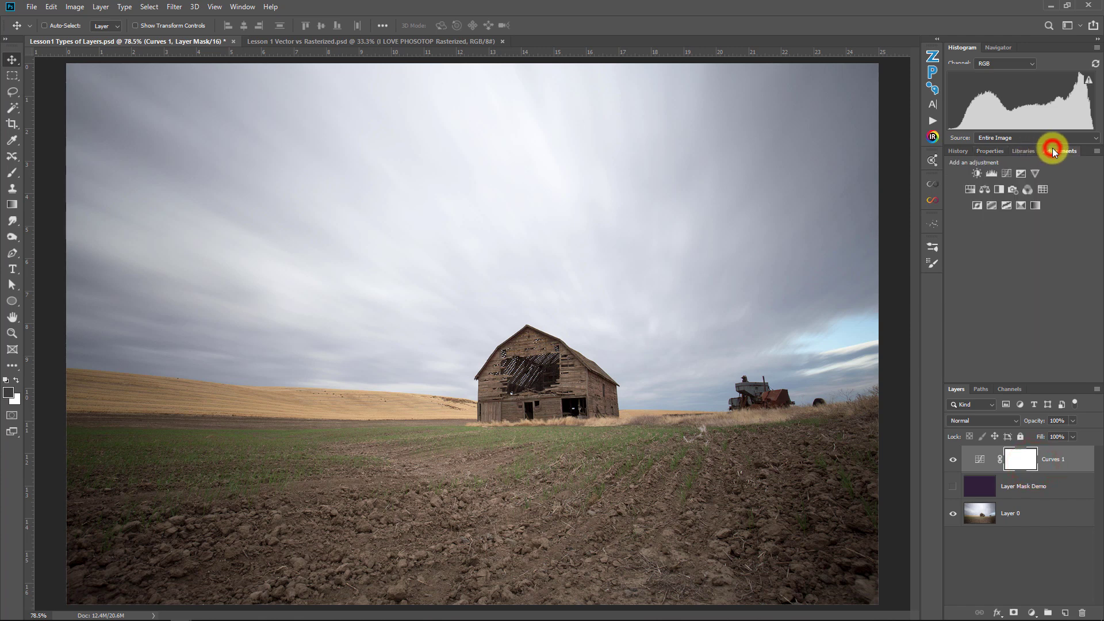
left_click_drag(1060, 153, 433, 124)
left_click(531, 113)
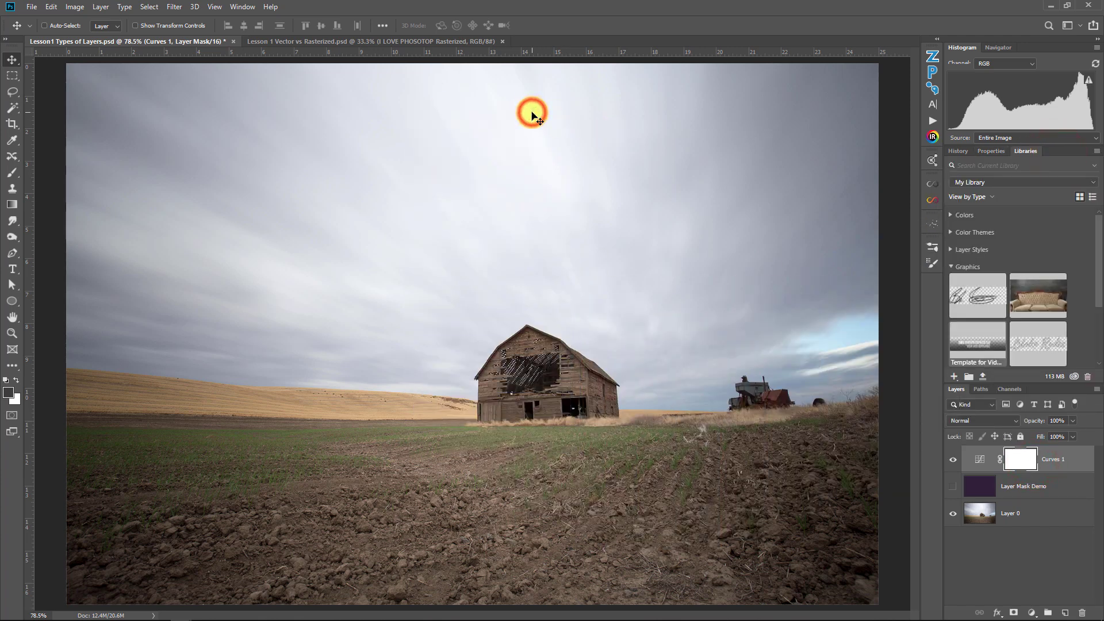
- Display the Curves settings of the Curves 1 adjustment layer in the Properties panel
left_click(978, 458)
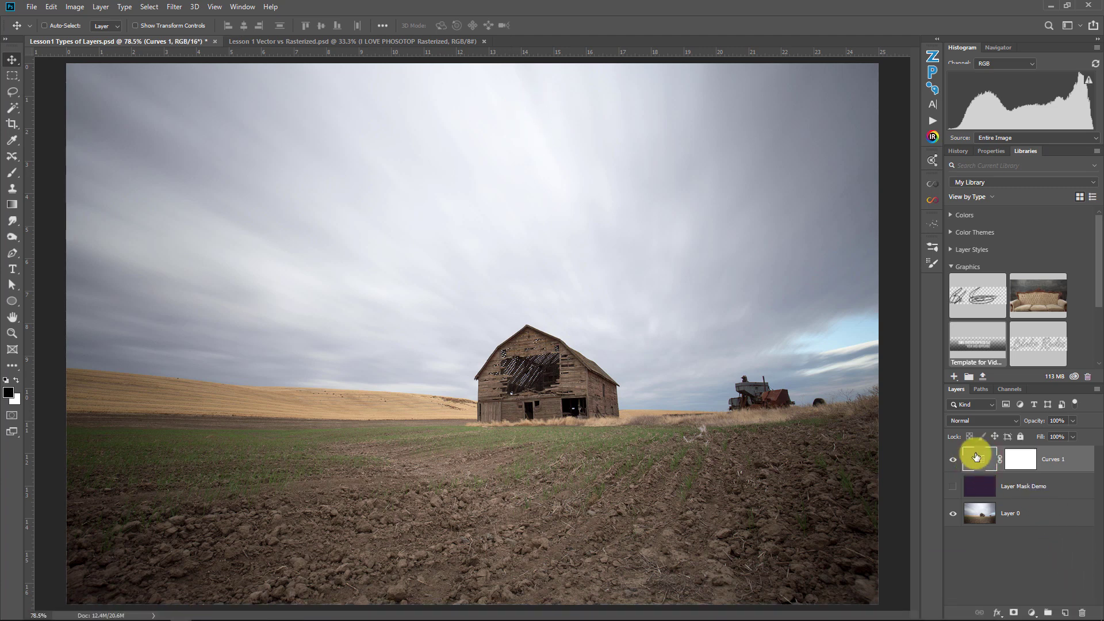
left_click(238, 7)
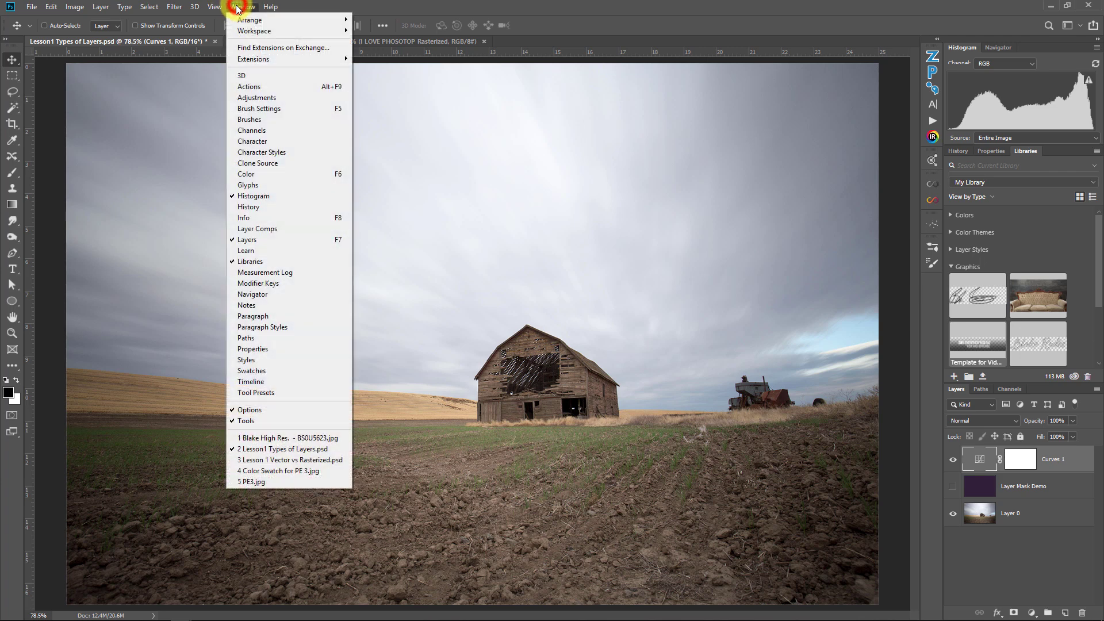
left_click(249, 348)
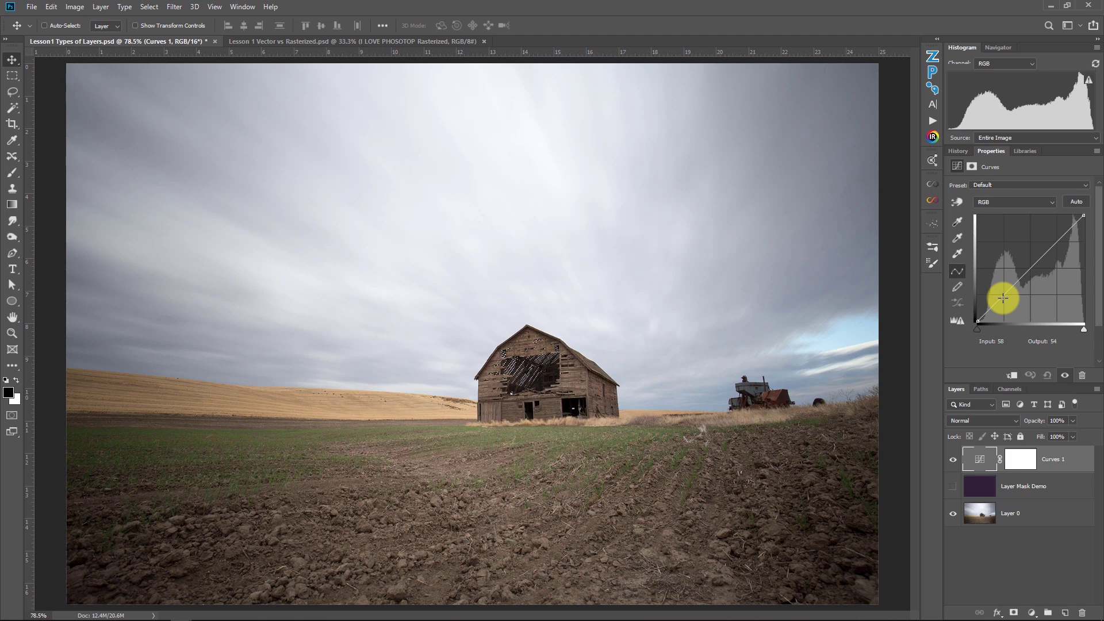
- Shape the Curves 1 curve into an S, setting the shadow point to Input 64, Output 39 and the highlight point to Input 192, Output 204
left_click(976, 459)
left_click_drag(1004, 293, 1003, 312)
left_click_drag(1060, 244, 1058, 239)
left_click_drag(1004, 311, 1004, 307)
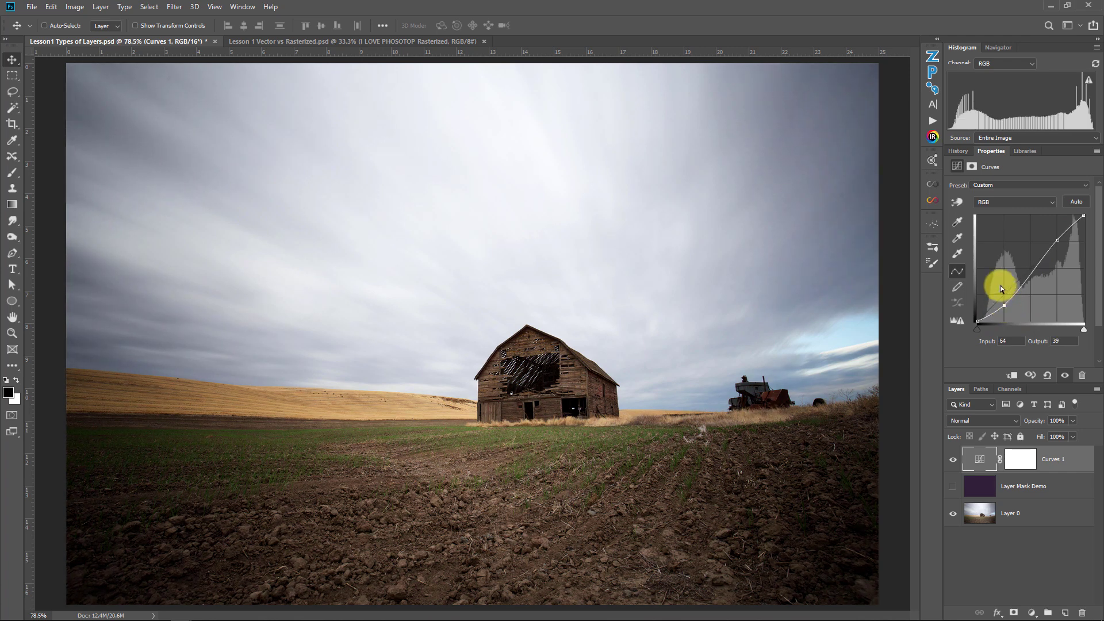
left_click_drag(1057, 239, 1058, 236)
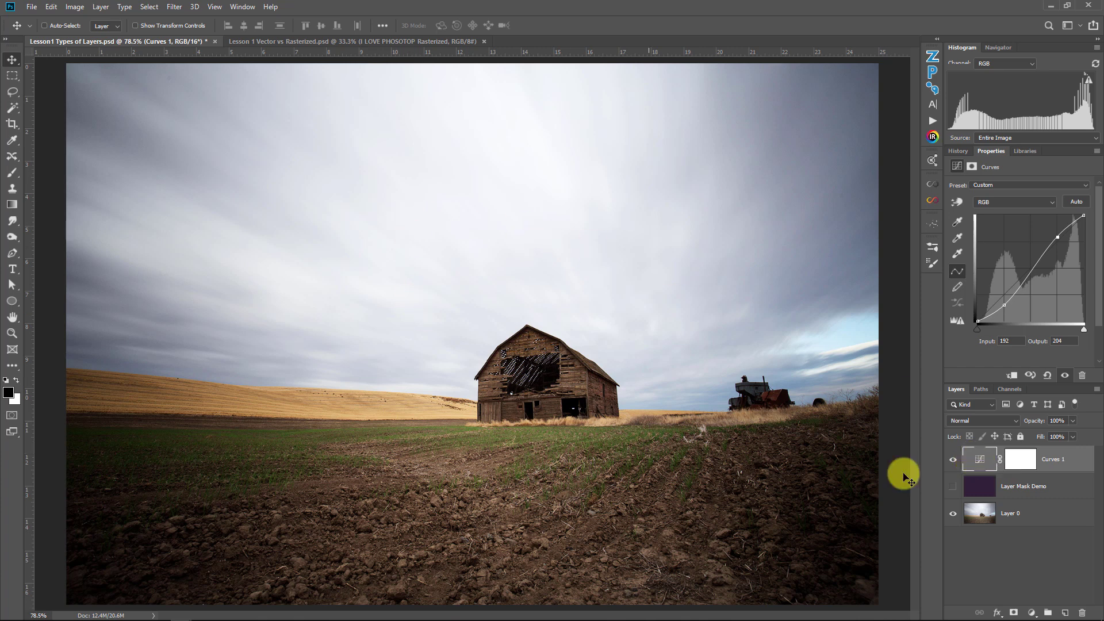
- Select Layer 0 and create a new document from the current history state
left_click(991, 513)
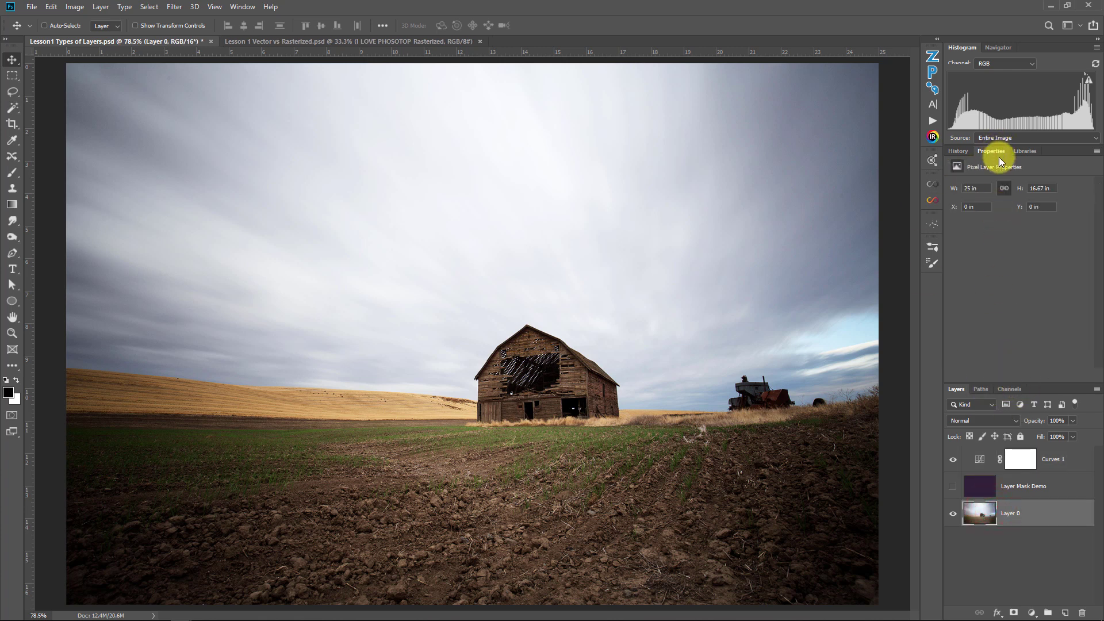
left_click(958, 151)
left_click(1047, 378)
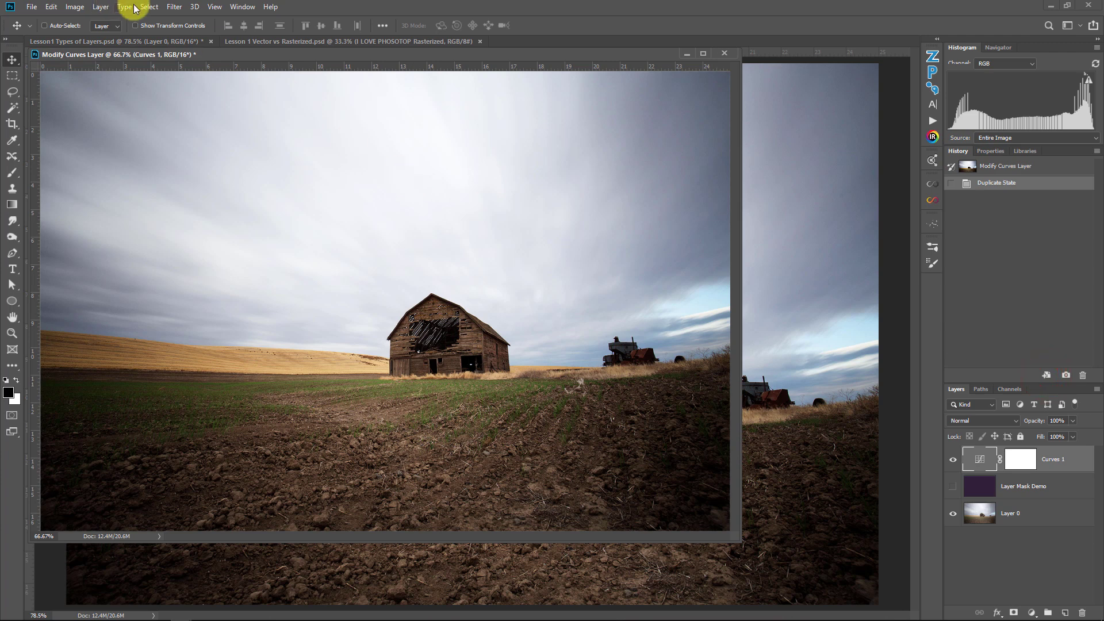
- Resize the duplicate document to a width of 800 pixels
left_click(75, 7)
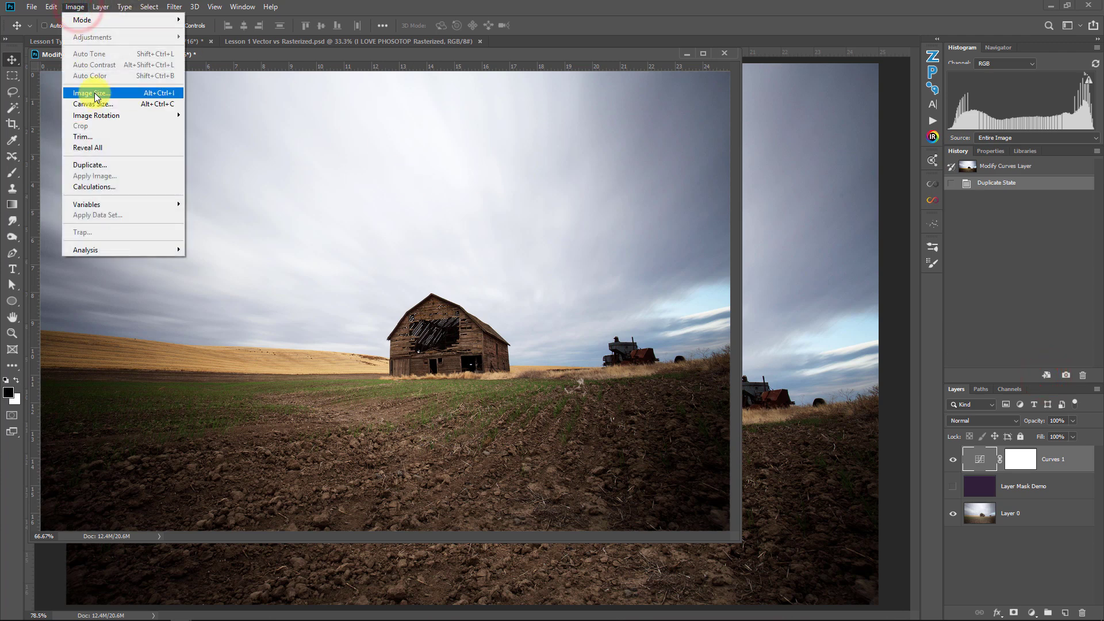
left_click(93, 93)
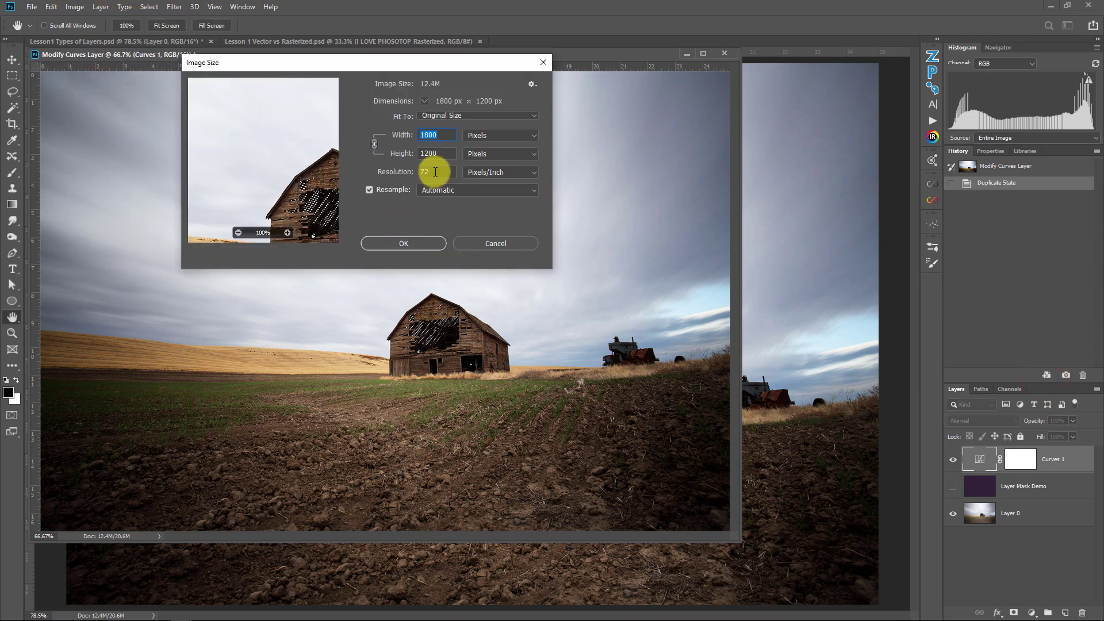
type("800")
key("Return")
- Move the floating duplicate aside, return to Lesson1 Types of Layers.psd and minimize the duplicate
left_click_drag(205, 54, 720, 358)
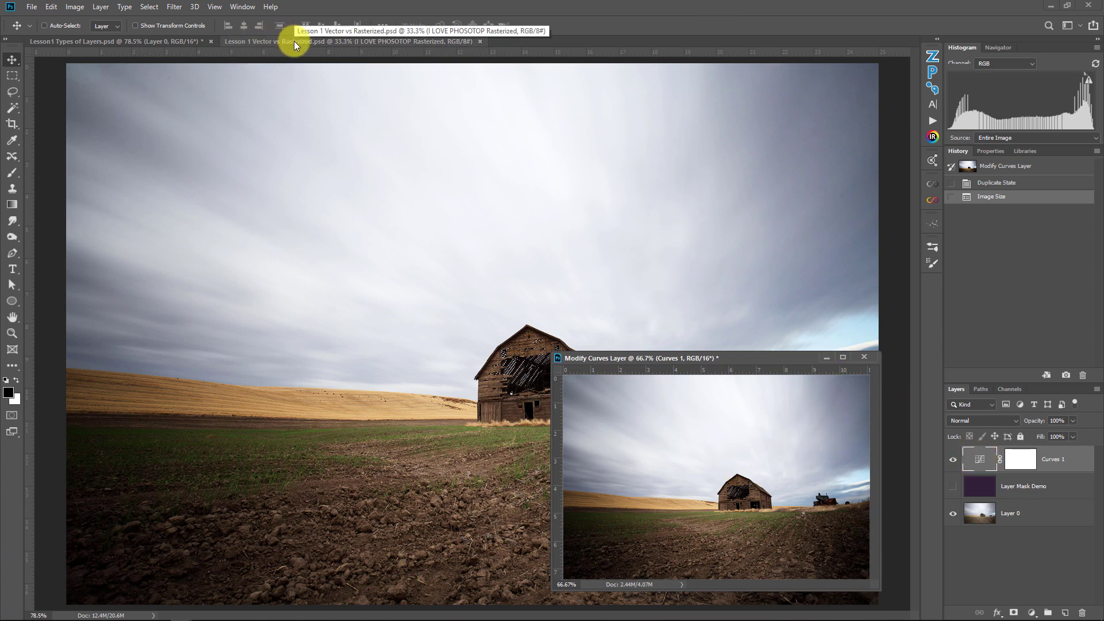
left_click(160, 39)
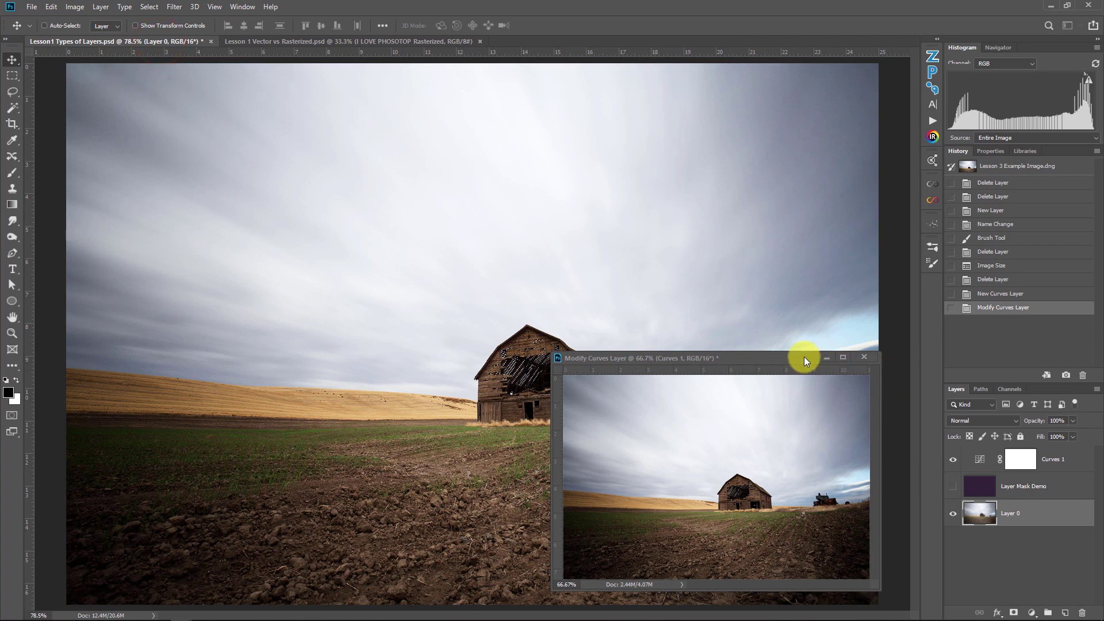
left_click(828, 357)
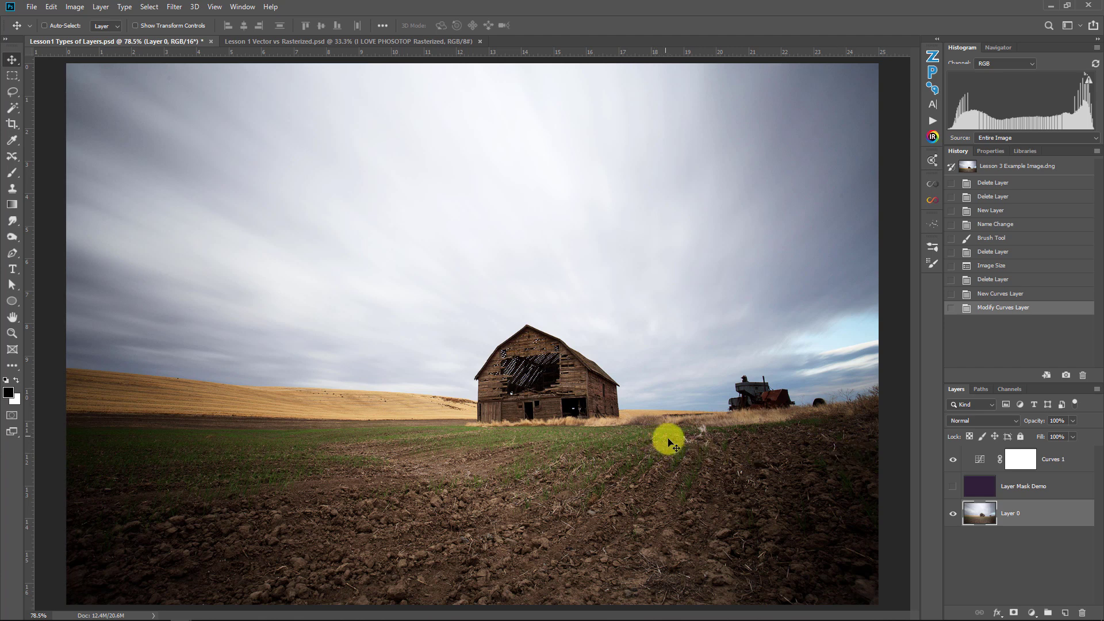
- Make the Layer Mask Demo layer visible and add a white layer mask to it
left_click(1015, 489)
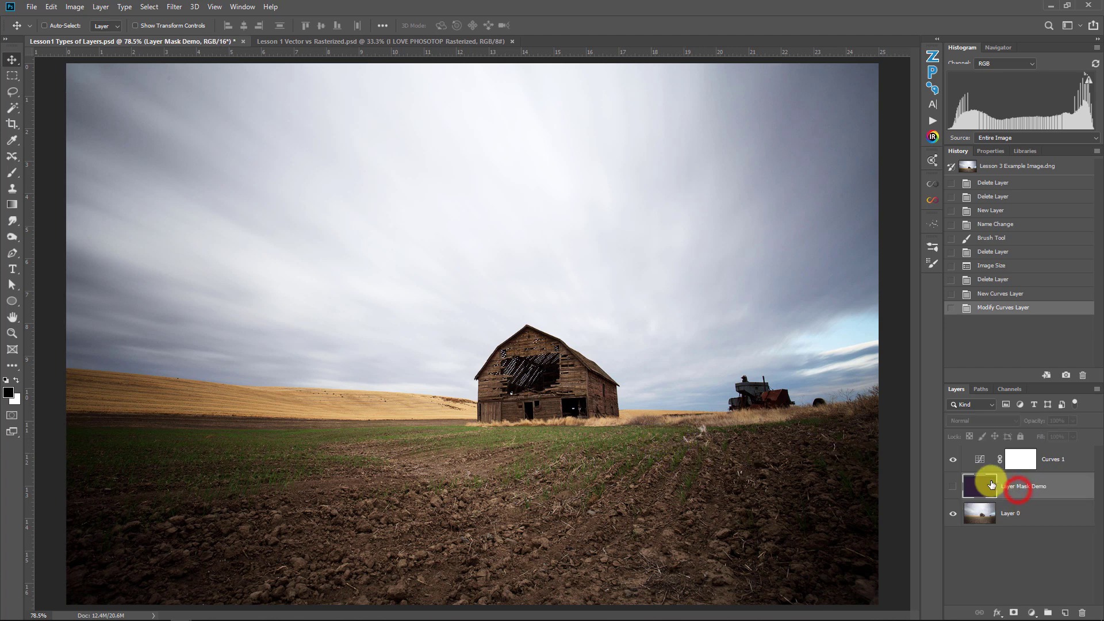
left_click(953, 486)
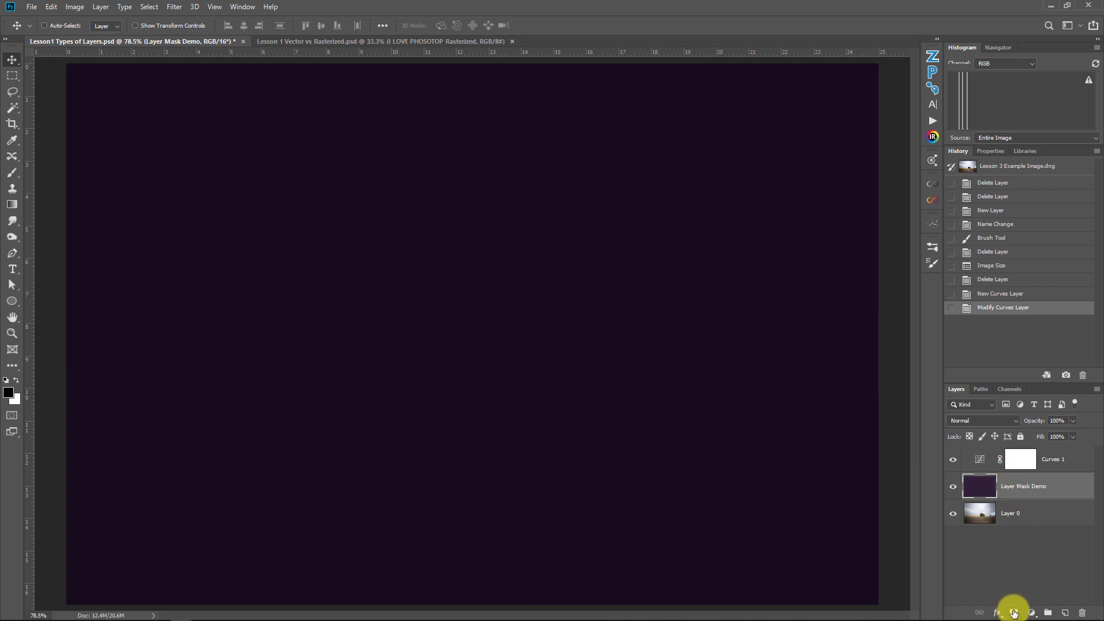
left_click(1024, 463)
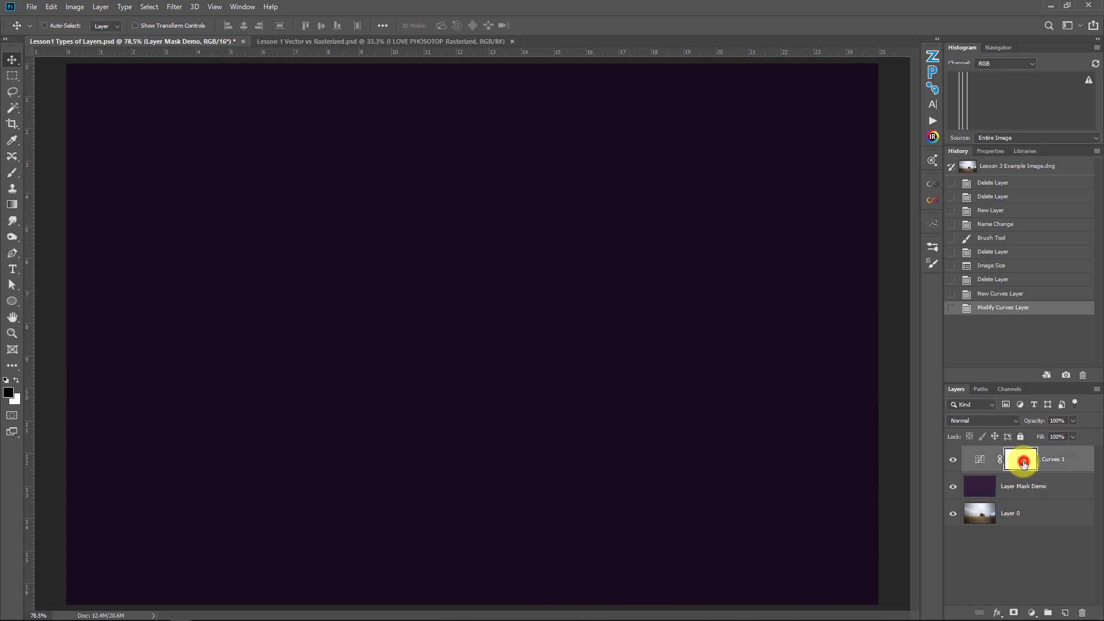
left_click(984, 486)
left_click(1014, 613)
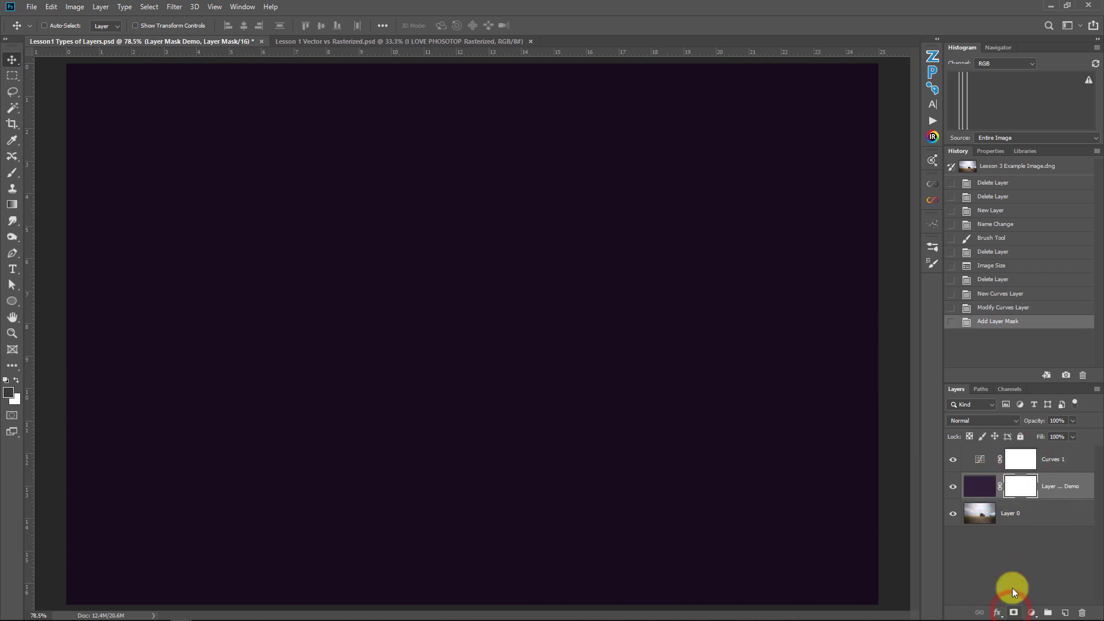
left_click(1030, 489)
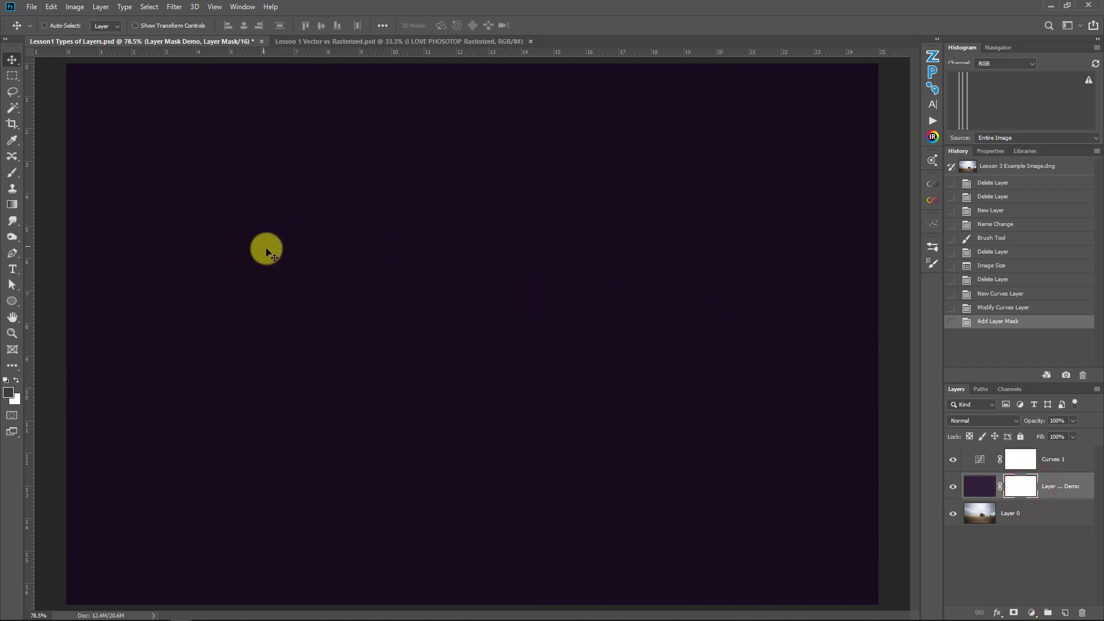
- Choose the Brush tool with black as foreground colour, reduce its size to 200 px and target the Layer Mask Demo mask
key("b")
key("[")
key("[")
key("[")
key("[")
key("[")
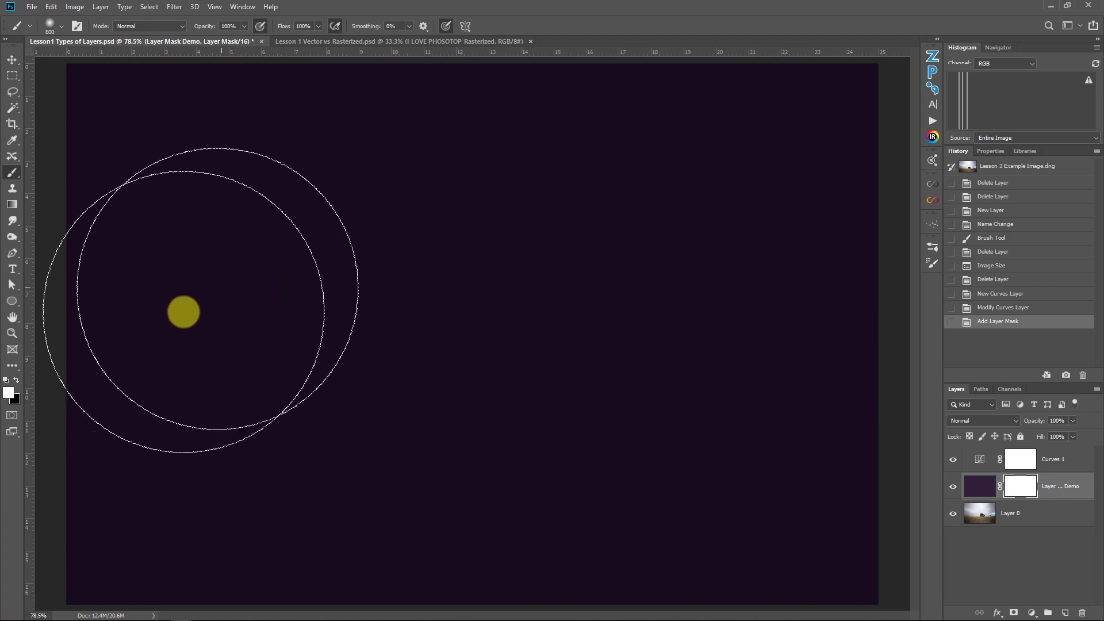
left_click(14, 381)
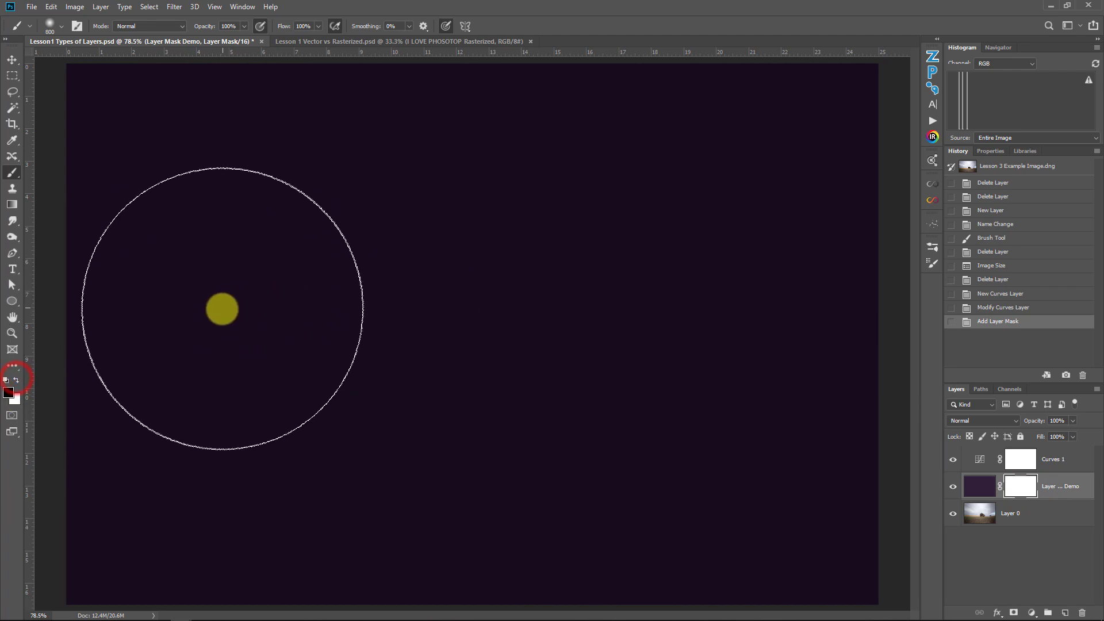
key("bracketleft")
key("bracketleft")
key("bracketleft")
key("bracketleft")
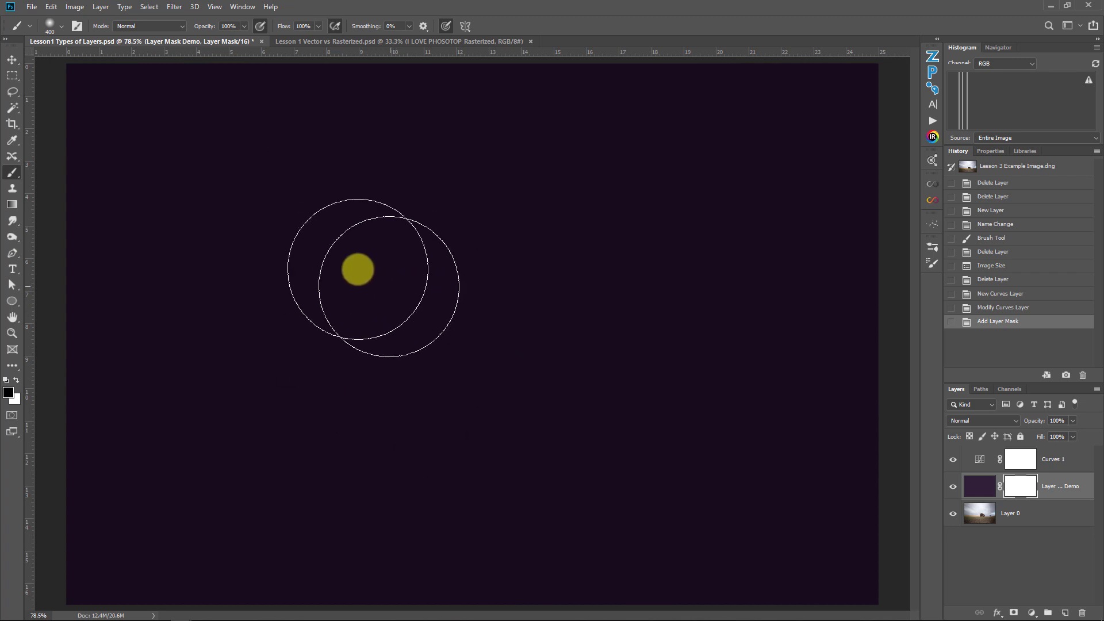
left_click(978, 486)
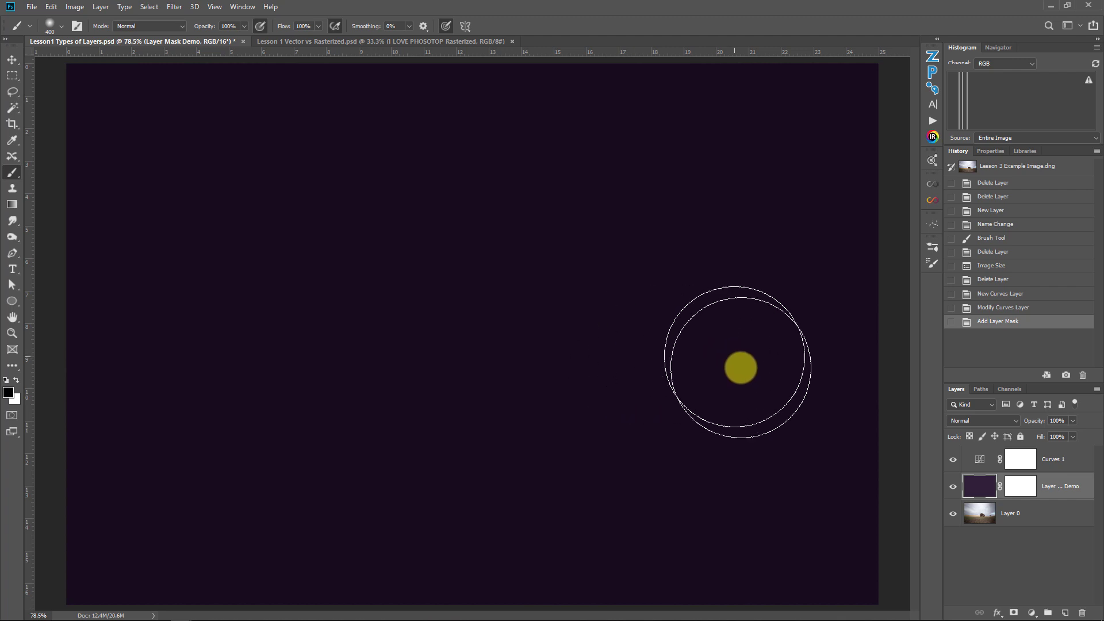
left_click(1025, 491)
key("bracketleft")
key("bracketleft")
key("bracketleft")
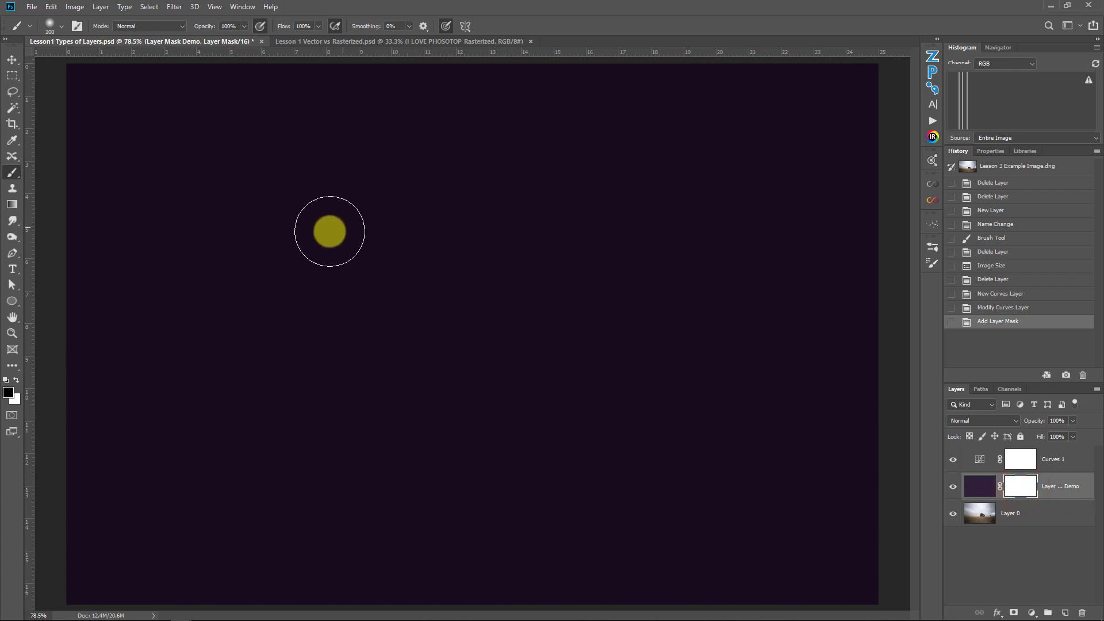
- Paint black strokes on the Layer Mask Demo mask to reveal parts of the sky, barn and horizon
left_click_drag(138, 303, 650, 216)
mouse_move(364, 156)
left_mouse_down()
mouse_move(483, 468)
mouse_move(455, 430)
mouse_move(698, 394)
mouse_move(796, 395)
left_mouse_up()
left_click_drag(428, 410, 123, 427)
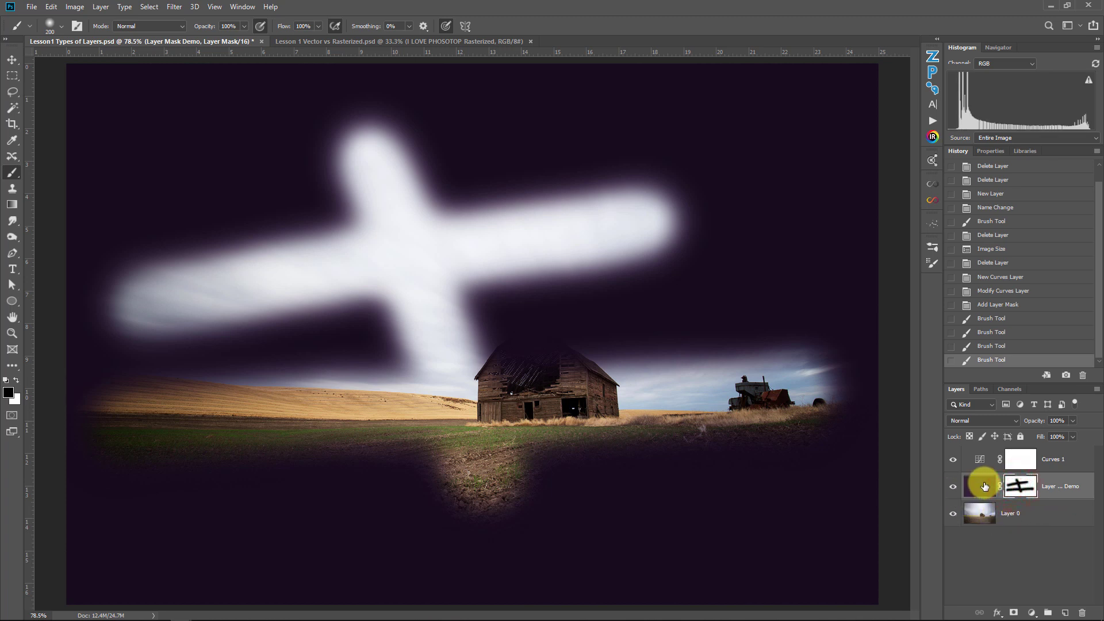
left_click_drag(641, 192, 767, 385)
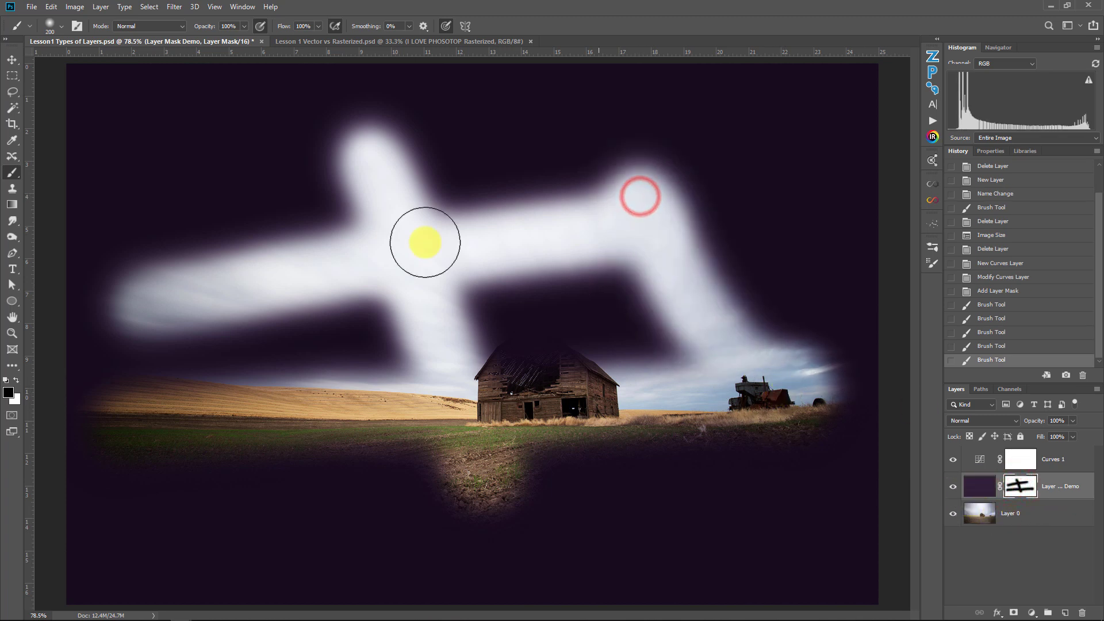
left_click_drag(164, 273, 158, 347)
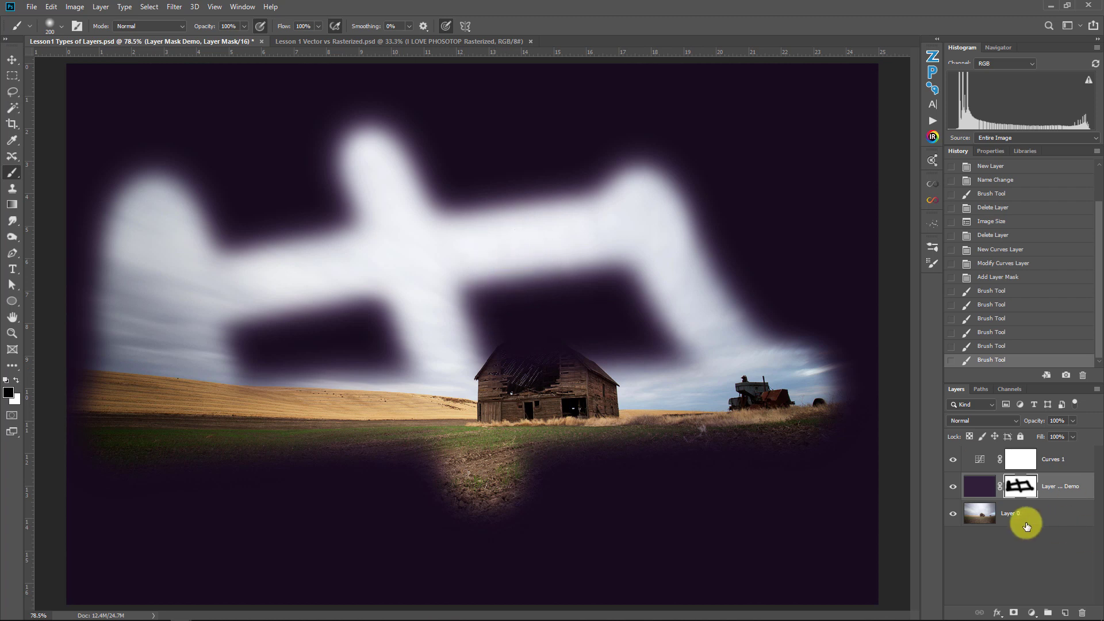
- Paint more black on the Layer Mask Demo mask to reveal most of the sky, the whole barn and the foreground field
left_click(981, 490)
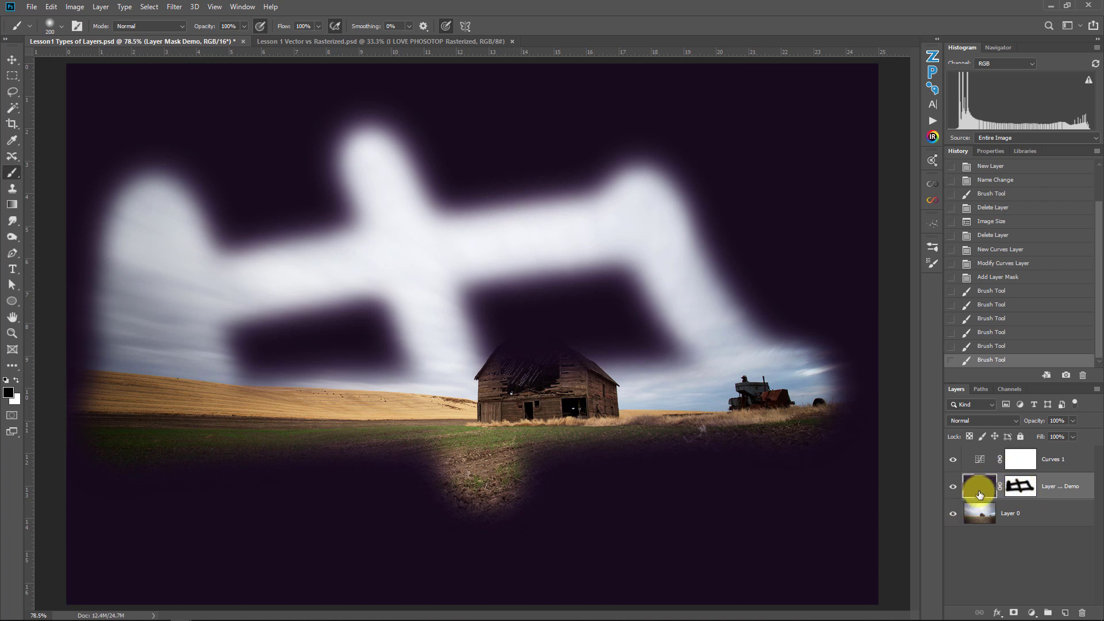
left_click(1026, 488)
mouse_move(759, 118)
left_mouse_down()
mouse_move(638, 296)
mouse_move(416, 367)
mouse_move(644, 257)
mouse_move(512, 349)
mouse_move(406, 366)
mouse_move(257, 173)
mouse_move(572, 203)
mouse_move(517, 175)
mouse_move(612, 151)
mouse_move(625, 196)
left_mouse_up()
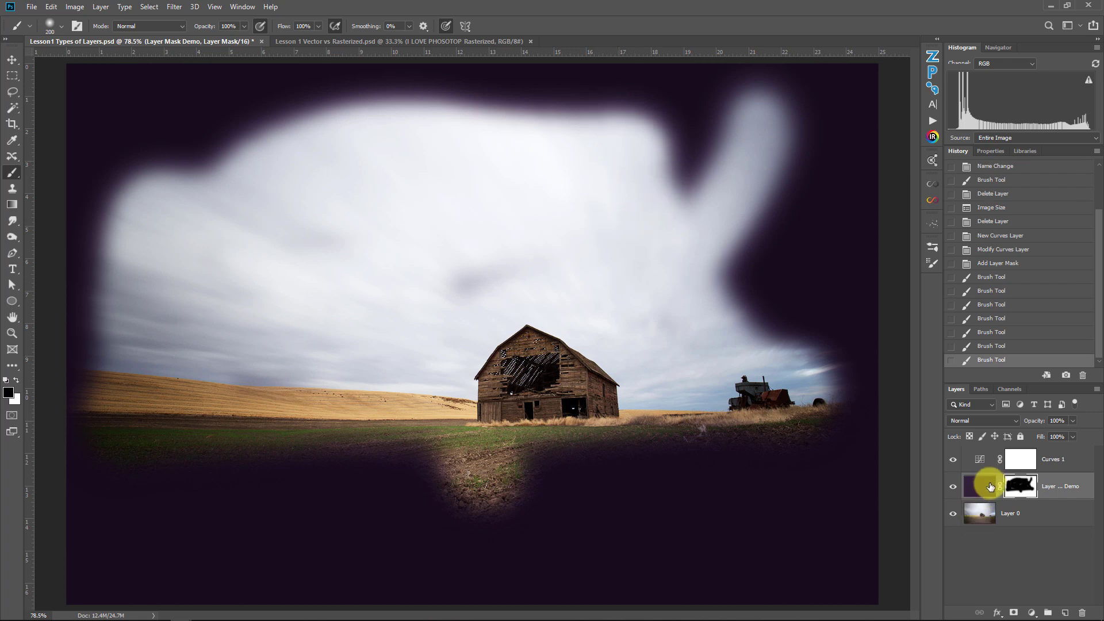
left_click(984, 488)
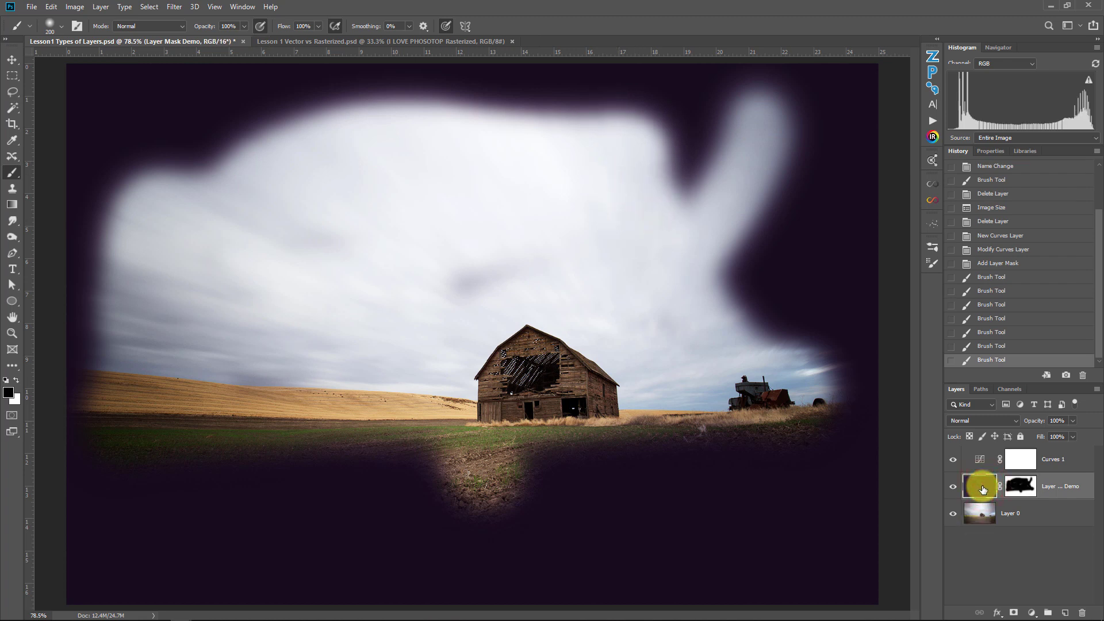
left_click(1027, 488)
mouse_move(646, 111)
left_mouse_down()
mouse_move(754, 258)
mouse_move(752, 391)
mouse_move(419, 479)
mouse_move(181, 310)
mouse_move(449, 475)
mouse_move(221, 487)
mouse_move(260, 272)
mouse_move(272, 498)
mouse_move(737, 496)
mouse_move(846, 197)
mouse_move(772, 262)
mouse_move(768, 431)
mouse_move(743, 181)
mouse_move(752, 348)
mouse_move(695, 257)
mouse_move(879, 269)
mouse_move(875, 237)
mouse_move(660, 278)
mouse_move(176, 264)
mouse_move(377, 324)
mouse_move(381, 346)
mouse_move(363, 364)
left_mouse_up()
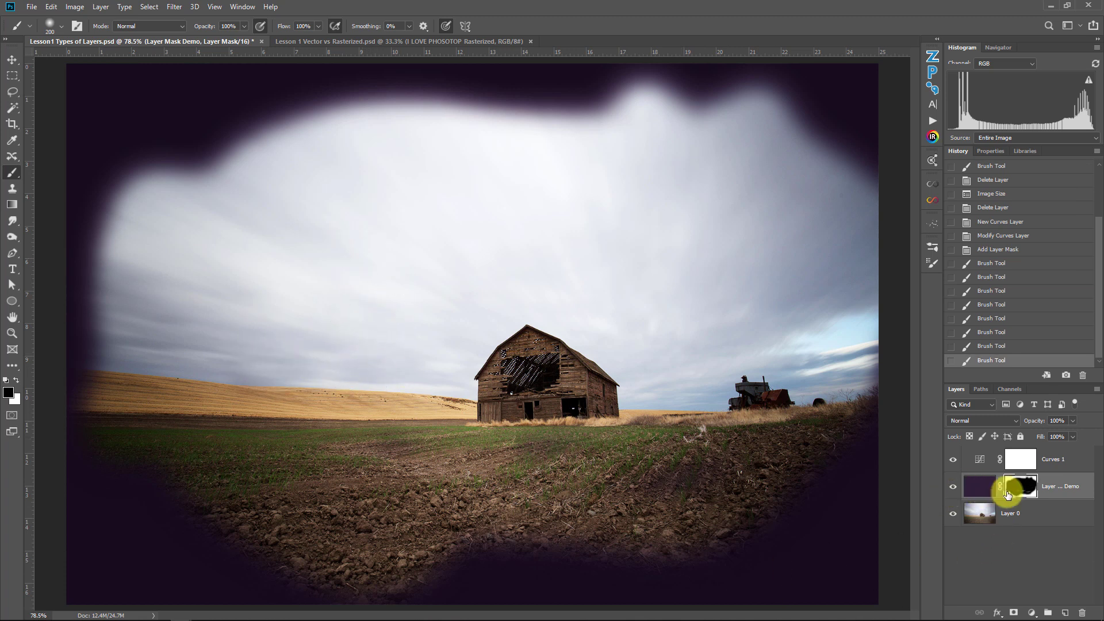
- Delete the Layer Mask Demo layer together with its mask
left_click(1024, 455)
left_click(953, 487)
left_click(974, 488)
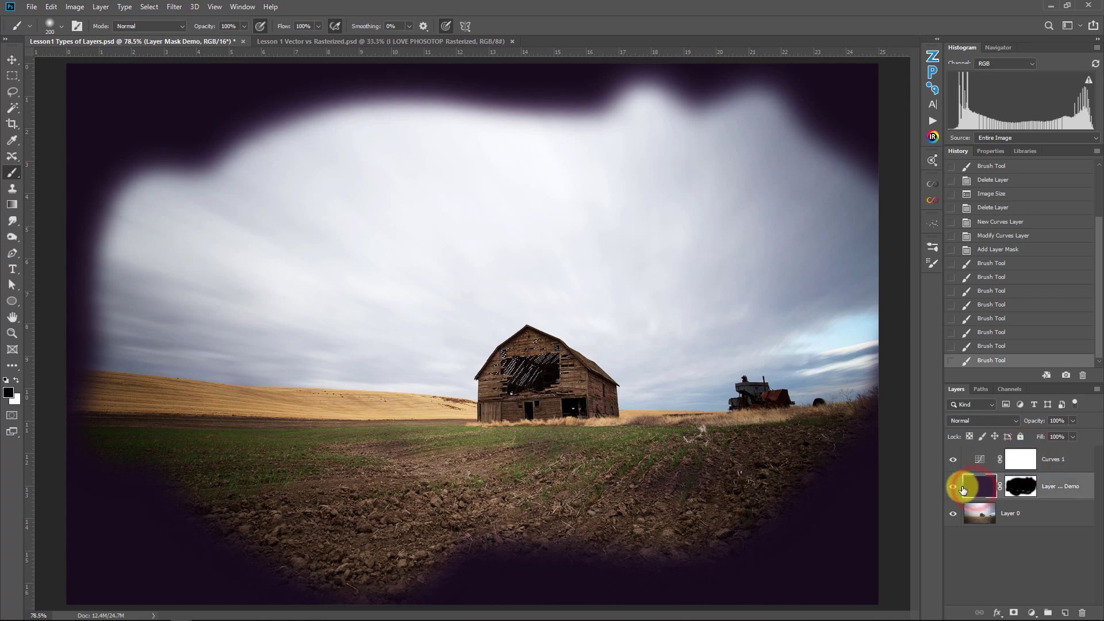
key("Delete")
- Reshape the Curves 1 curve to a single darkening point at Input 107, Output 34, and compare with the adjustment hidden and shown
left_click(978, 461)
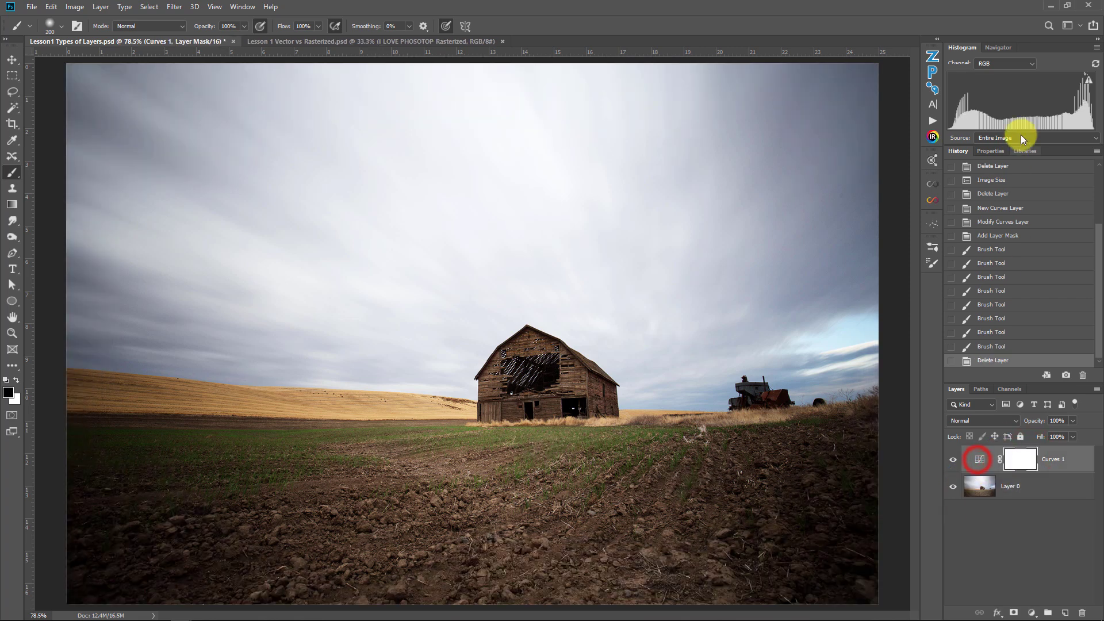
left_click(991, 153)
left_click_drag(1007, 307, 1025, 315)
left_click_drag(1058, 238, 1024, 308)
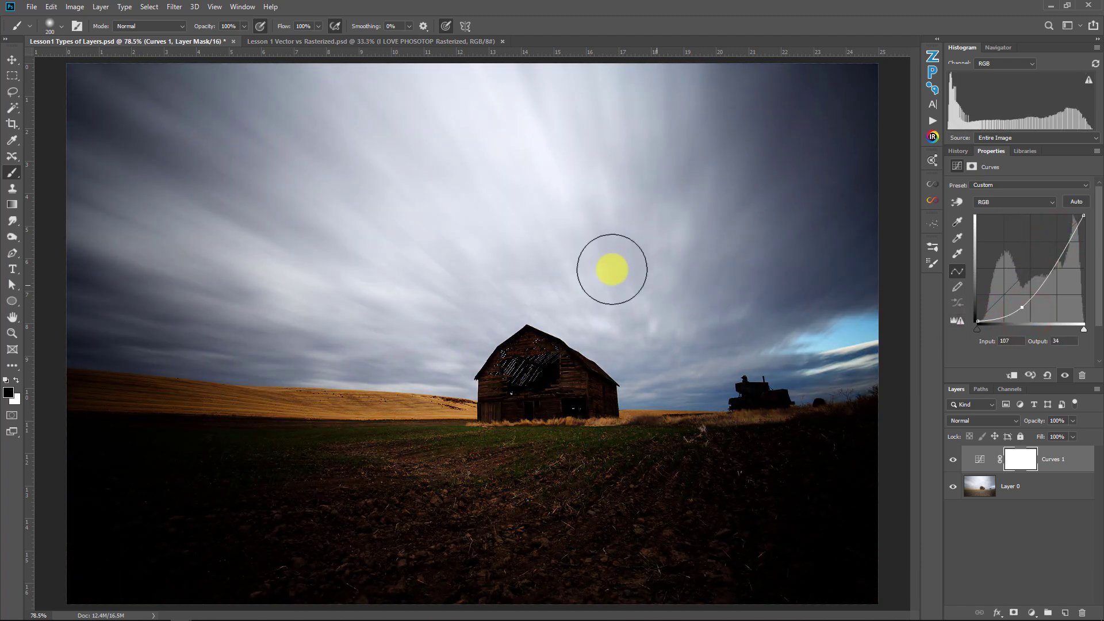
left_click(954, 460)
left_click(954, 460)
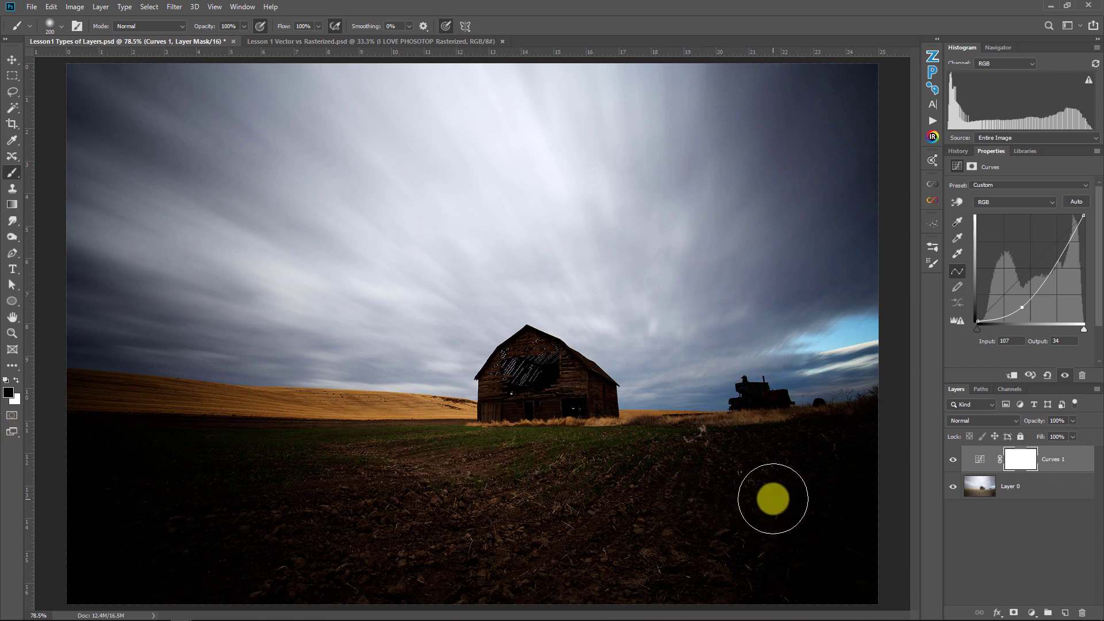
- Paint black on the Curves 1 mask with a 700 px brush over the field, barn and tractor to remove the darkening there
left_click(1025, 466)
key("bracketright")
key("bracketright")
key("bracketright")
key("bracketright")
key("bracketright")
key("bracketright")
mouse_move(794, 513)
left_mouse_down()
mouse_move(167, 523)
mouse_move(48, 543)
mouse_move(981, 606)
mouse_move(8, 579)
mouse_move(985, 606)
mouse_move(909, 475)
left_mouse_up()
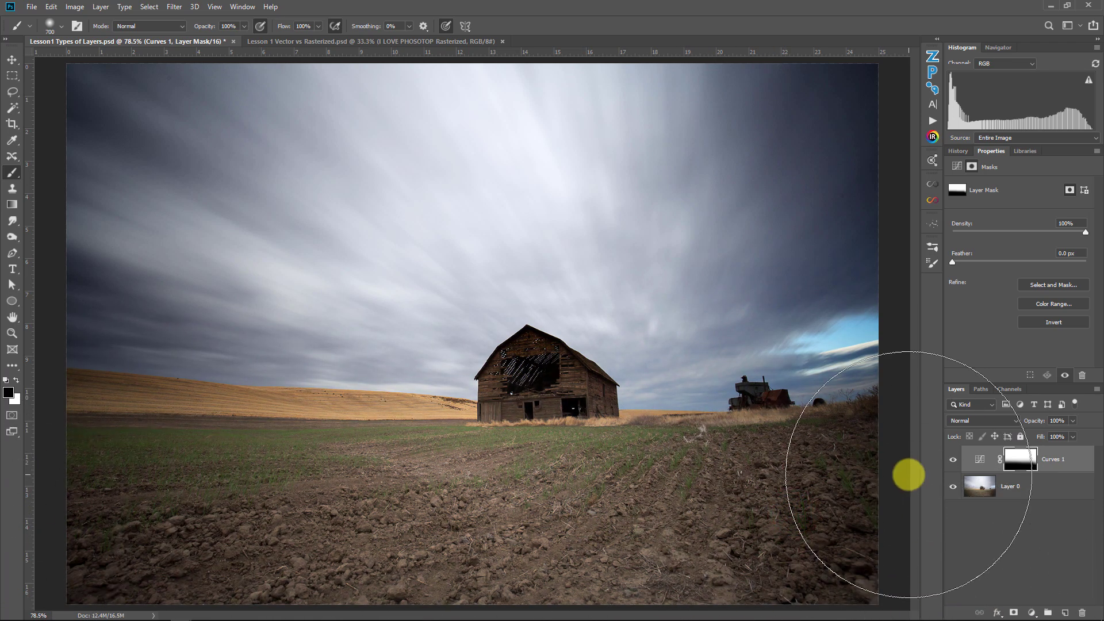
- Mask the darkening off both side edges of the photo with a 1300 px black brush, and compare with Curves 1 hidden and shown
key("bracketright")
key("bracketright")
key("bracketright")
key("bracketright")
key("bracketright")
key("bracketright")
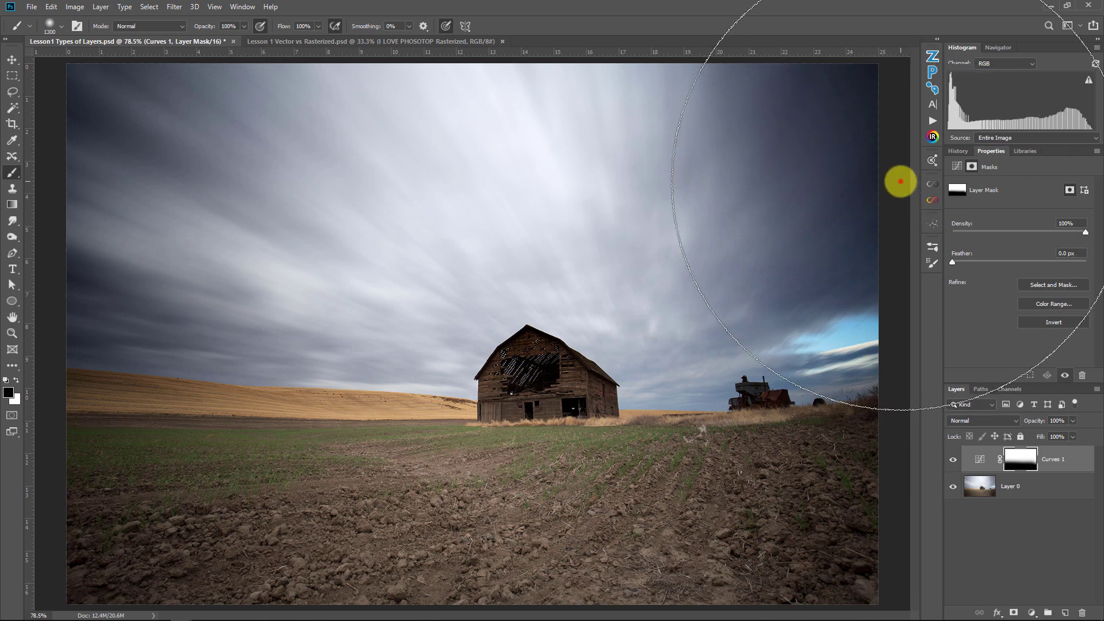
left_click(900, 182)
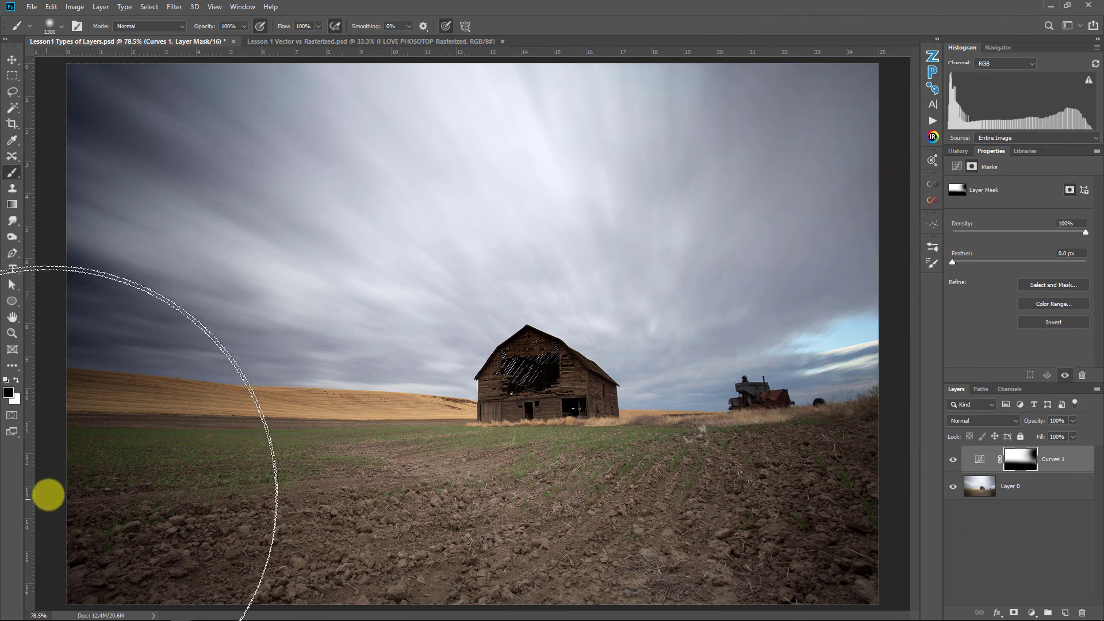
left_click(47, 497)
left_click(29, 247)
left_click(54, 280)
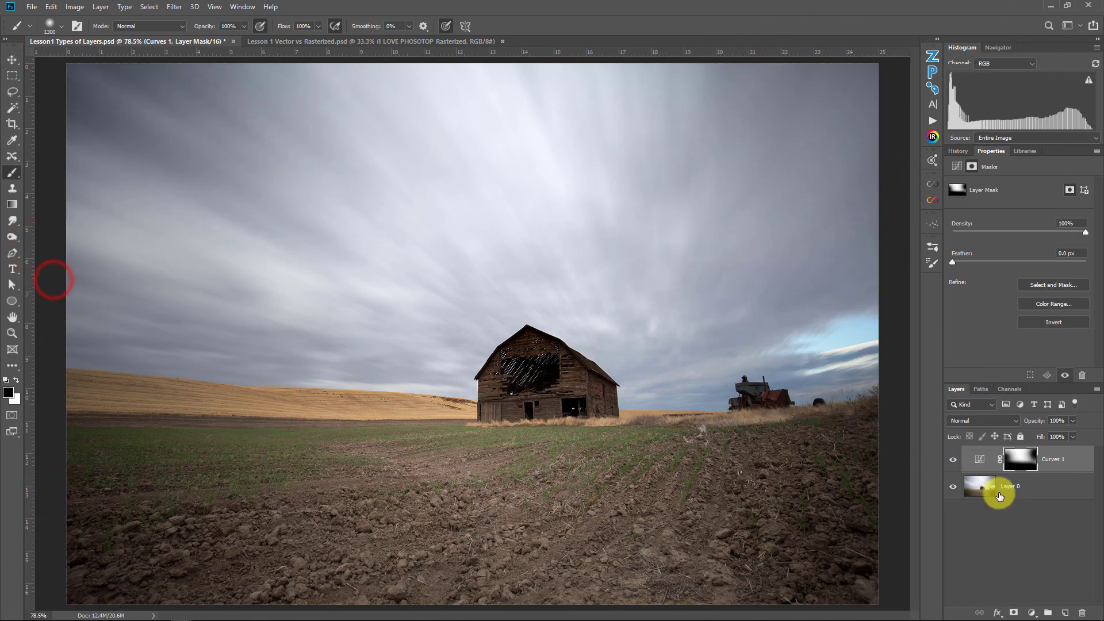
left_click(953, 459)
left_click(953, 459)
left_click(953, 459)
left_click(953, 459)
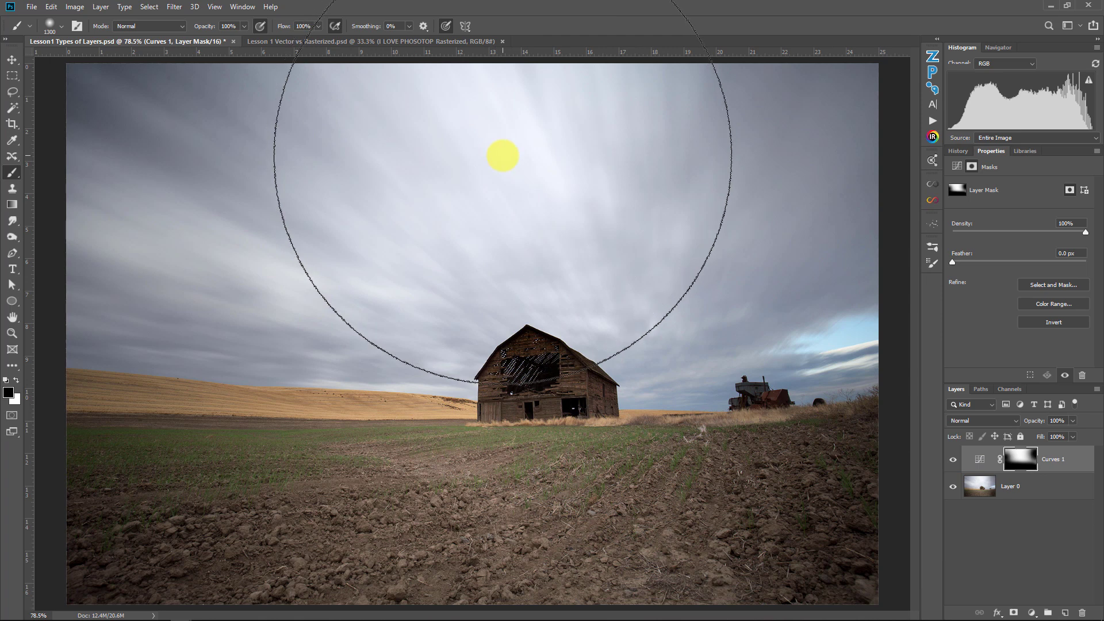
- Display the Curves 1 layer mask alone in black and white, and return to the photo view with the curve adjustment selected
key("v")
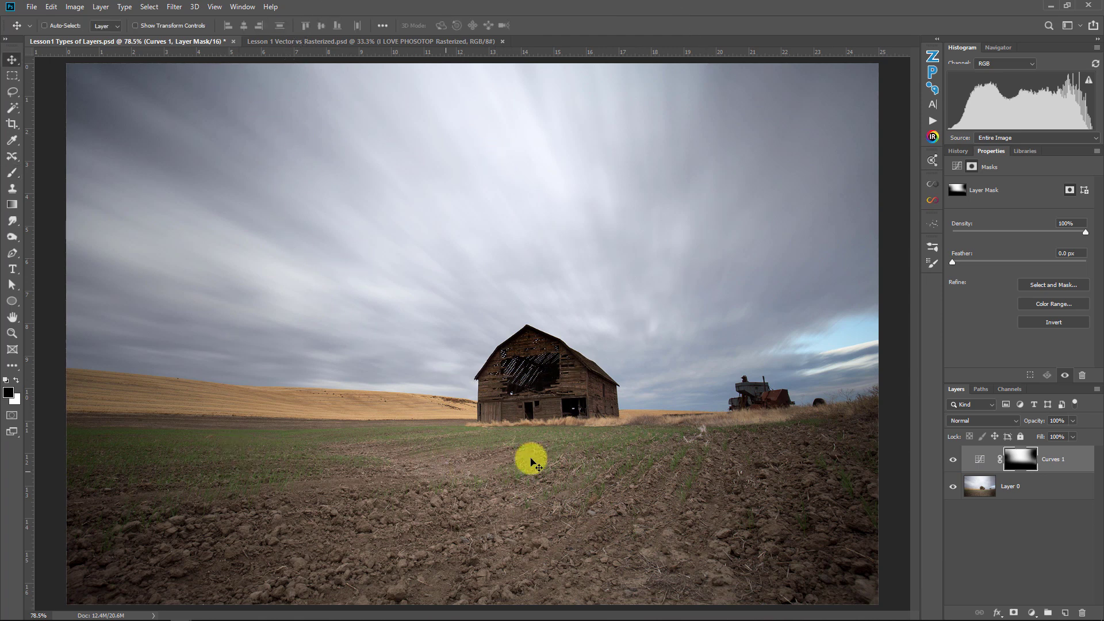
left_click(1018, 458, "alt")
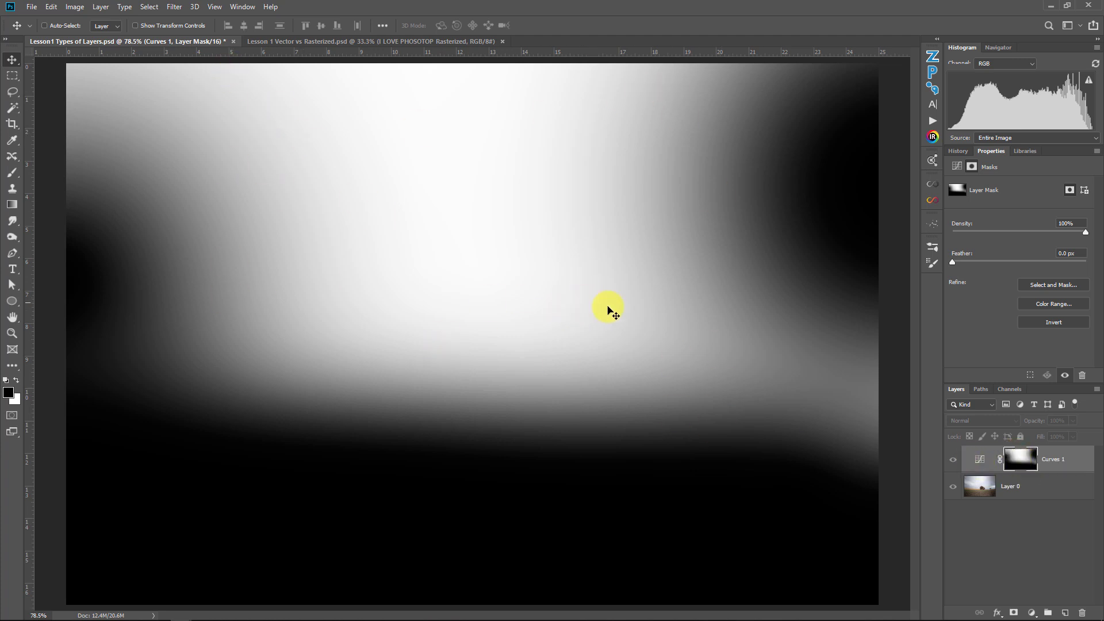
left_click(985, 460)
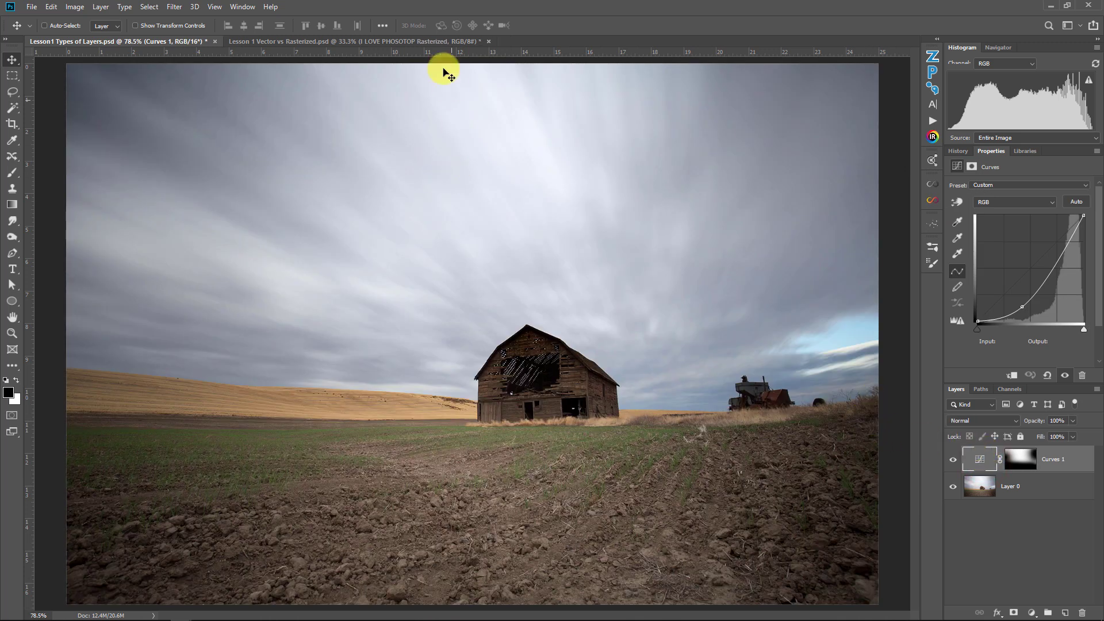
- Switch to the Lesson 1 Vector vs Rasterized document and toggle the visibility of its vector text and Shape 1 layers to identify them
left_click(432, 41)
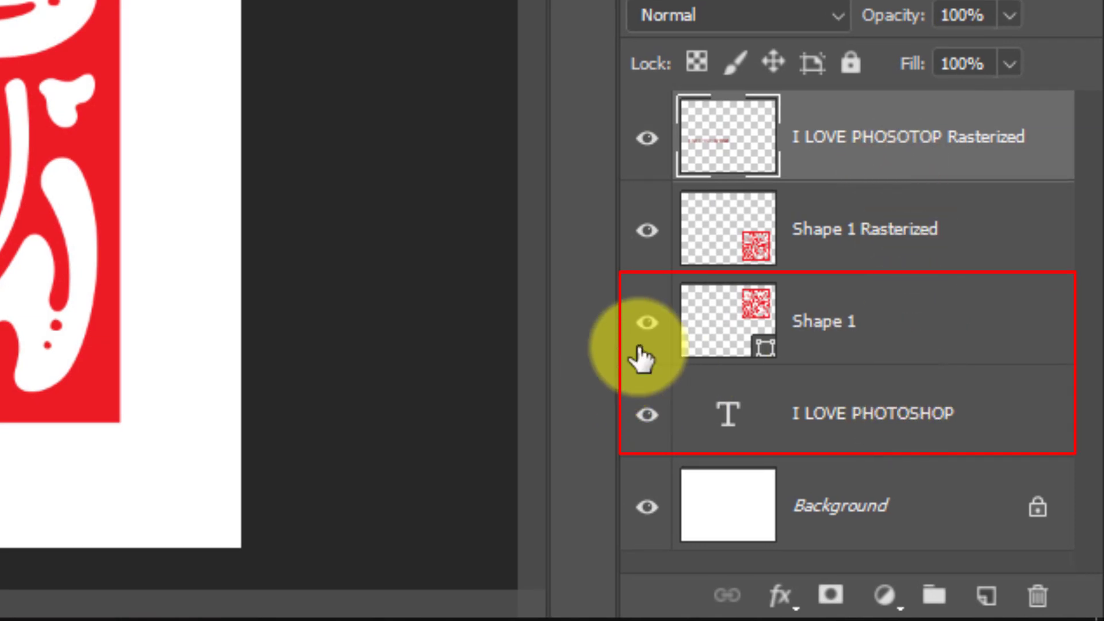
left_click(645, 417)
left_click(645, 417)
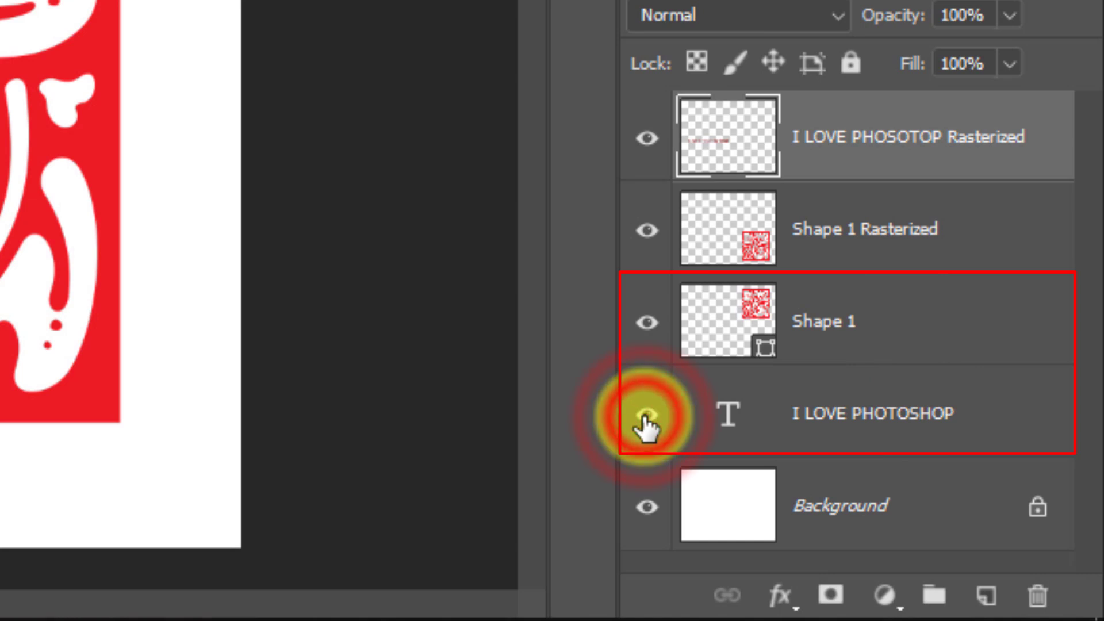
left_click(647, 322)
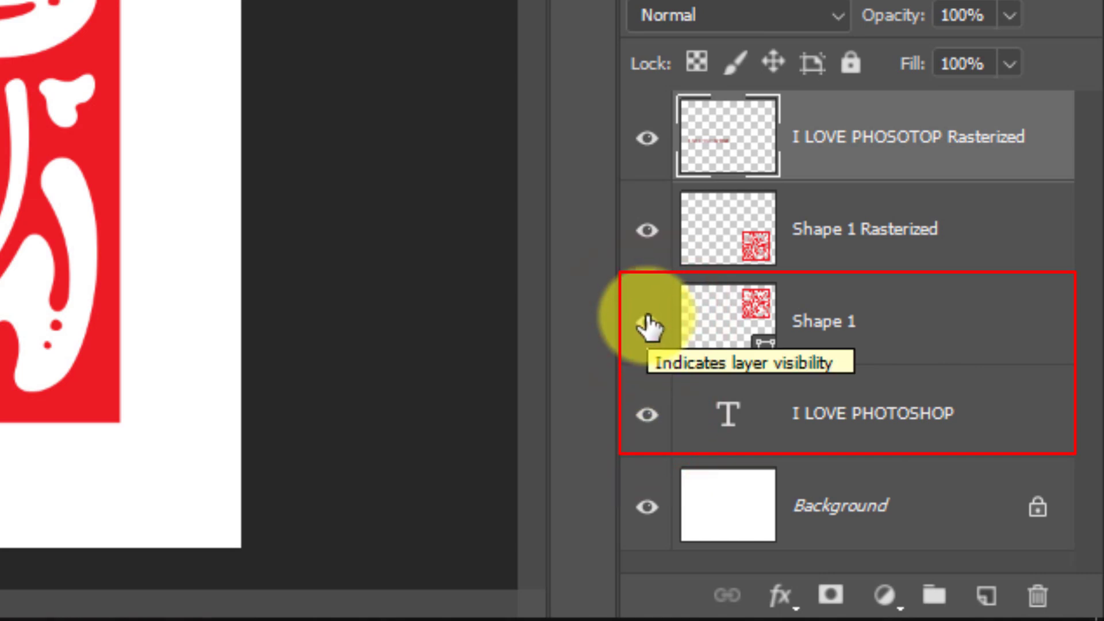
left_click(648, 233)
left_click(649, 233)
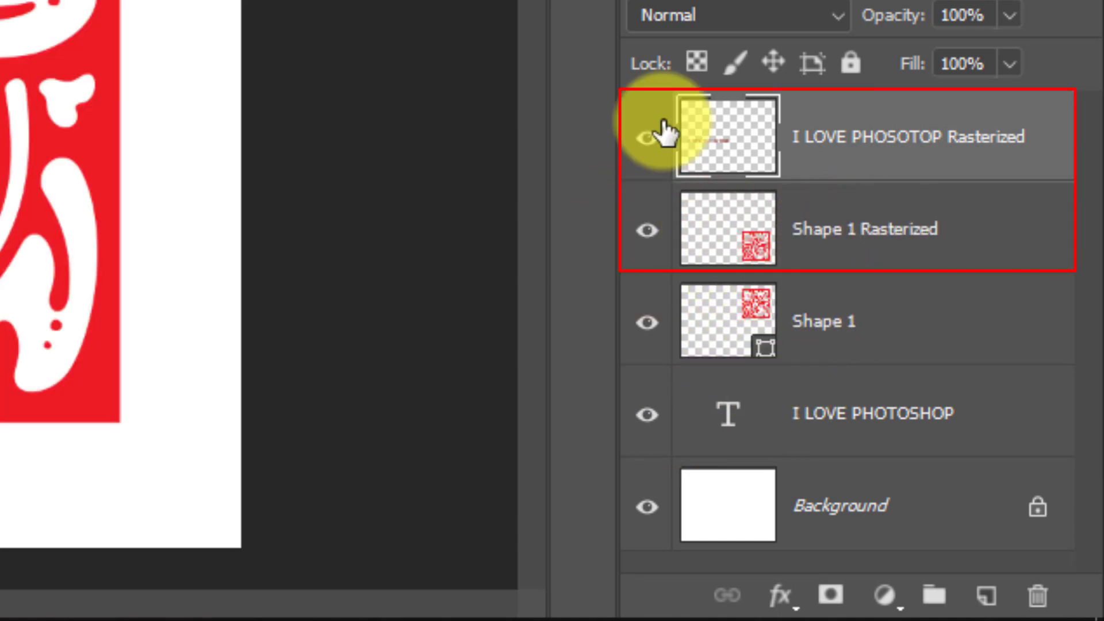
- Hide the I LOVE PHOSOTOP Rasterized and Shape 1 Rasterized layers and show both again to identify the pixel versions
left_click(646, 138)
left_click(647, 231)
left_click(646, 230)
left_click(646, 230)
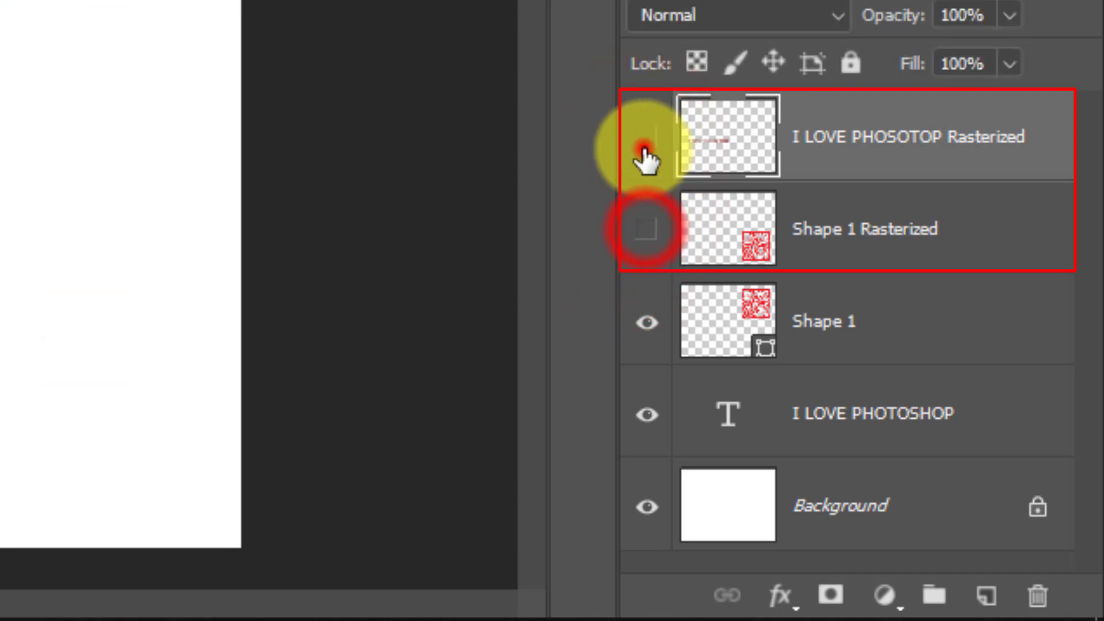
left_click(645, 143)
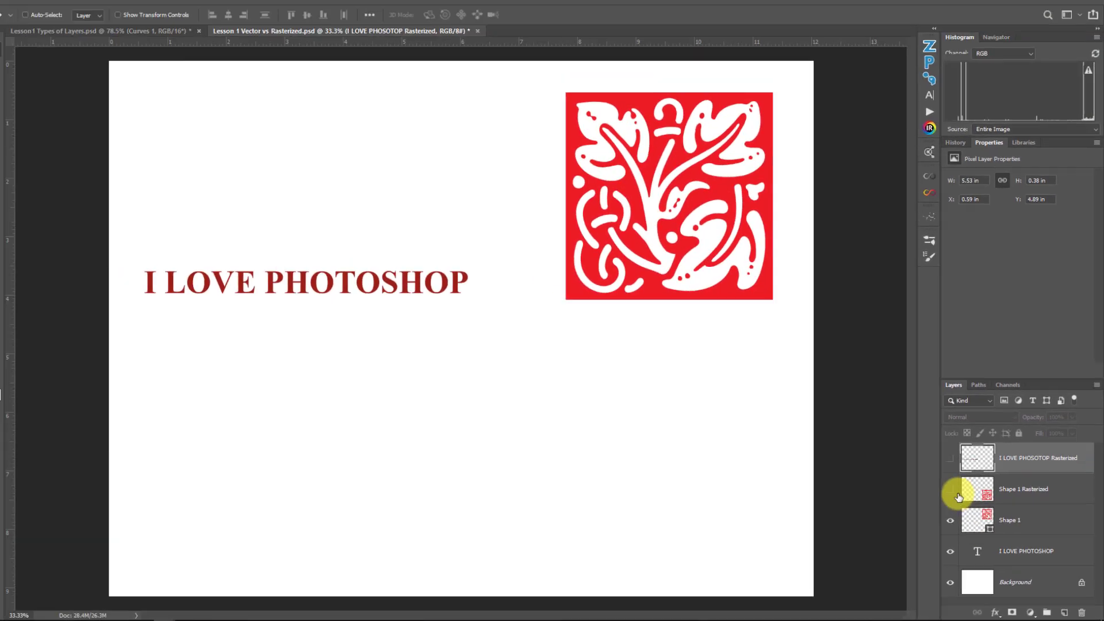
left_click(646, 229)
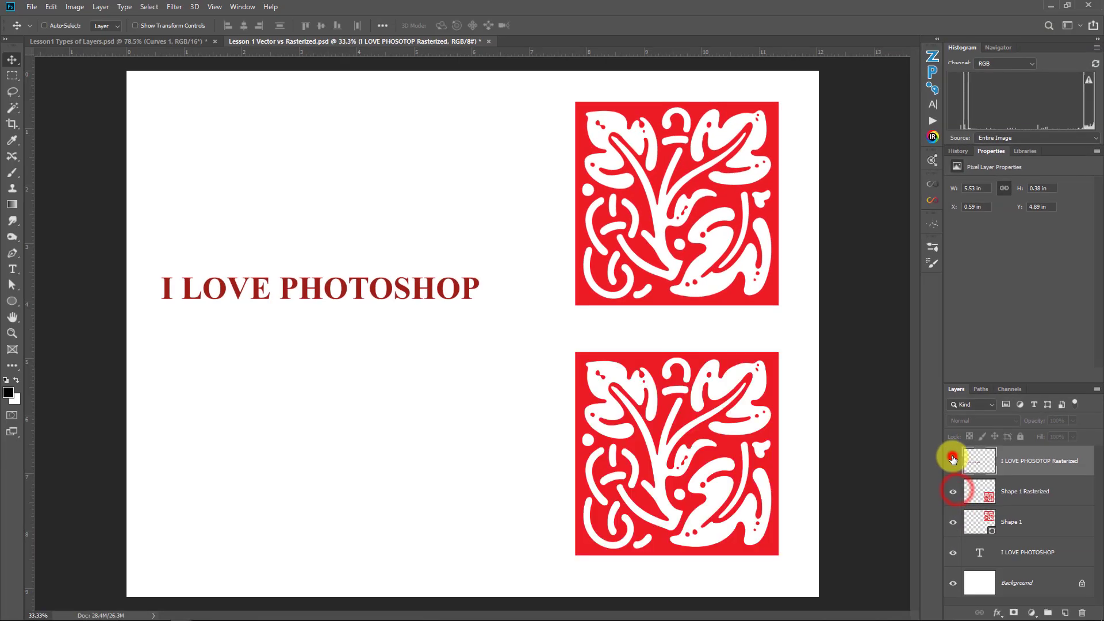
left_click(953, 460)
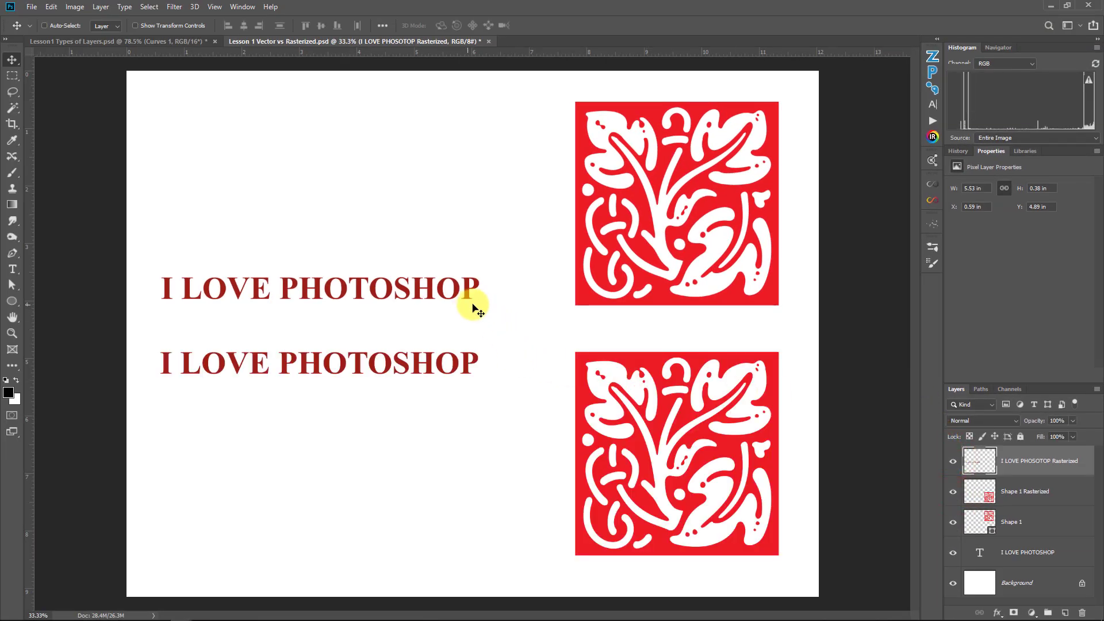
- Hide the rasterized text layer and scale the I LOVE PHOTOSHOP type layer down to about 6.88 pt
left_click_drag(468, 277, 856, 206)
left_click_drag(609, 244, 584, 263)
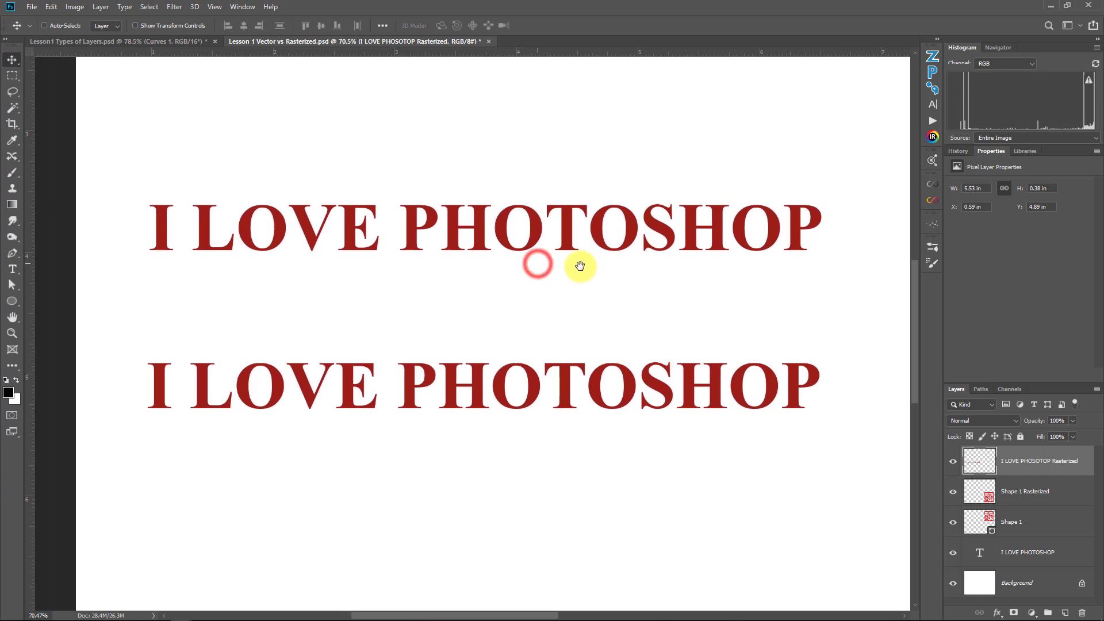
left_click(954, 463)
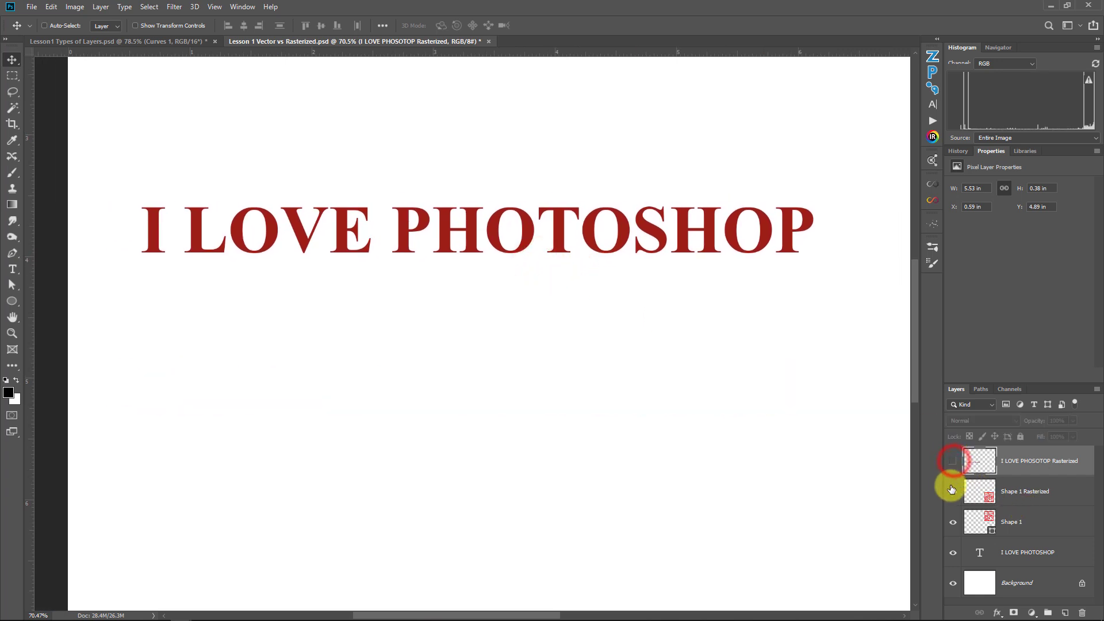
left_click(1037, 554)
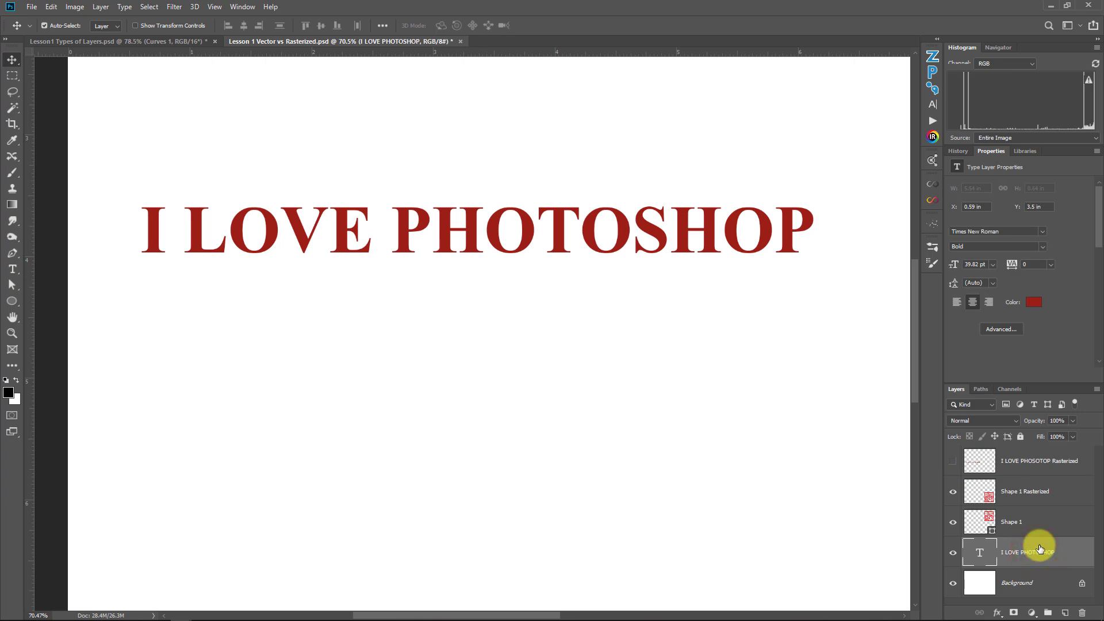
key("ctrl+t")
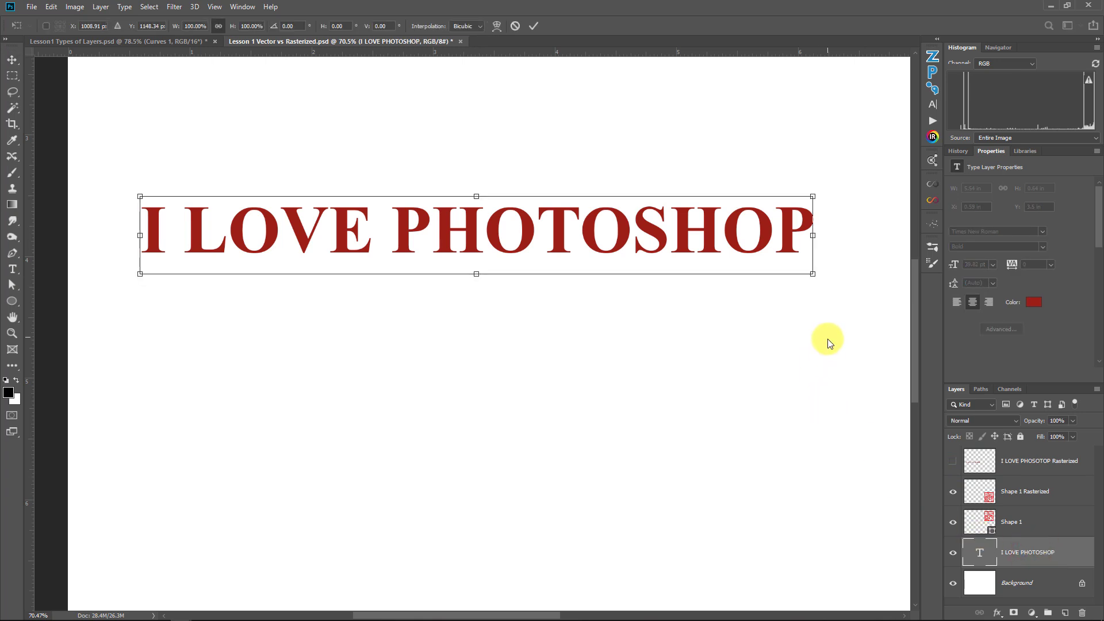
left_click_drag(811, 274, 260, 149)
key("Return")
- Show the I LOVE PHOSOTOP Rasterized layer and scale it down to about 1.01 in wide
left_click(953, 460)
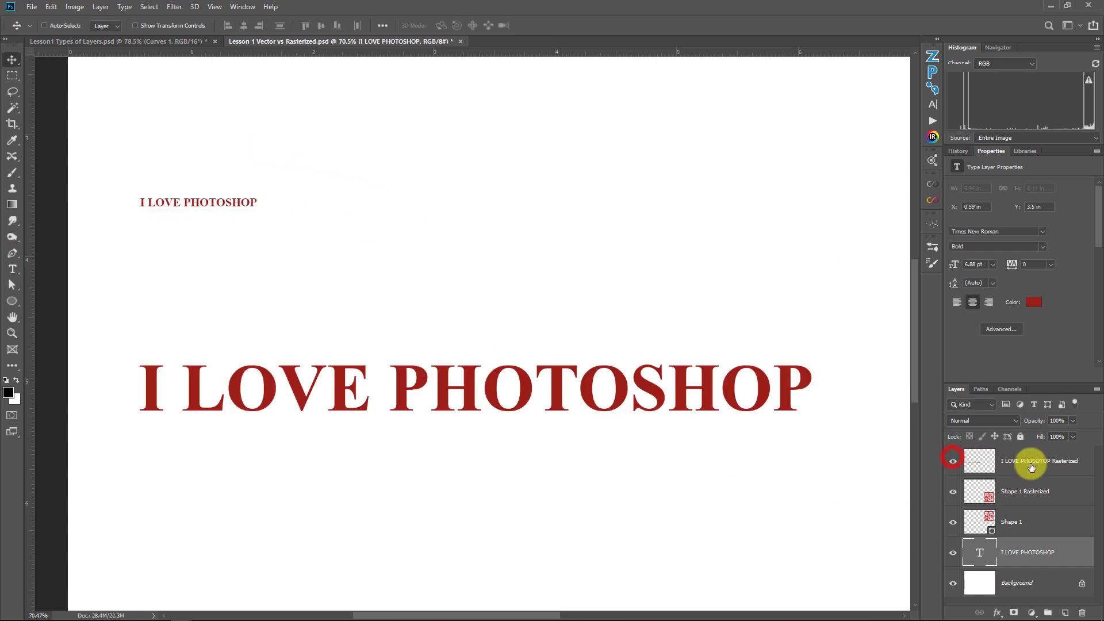
left_click(1085, 469)
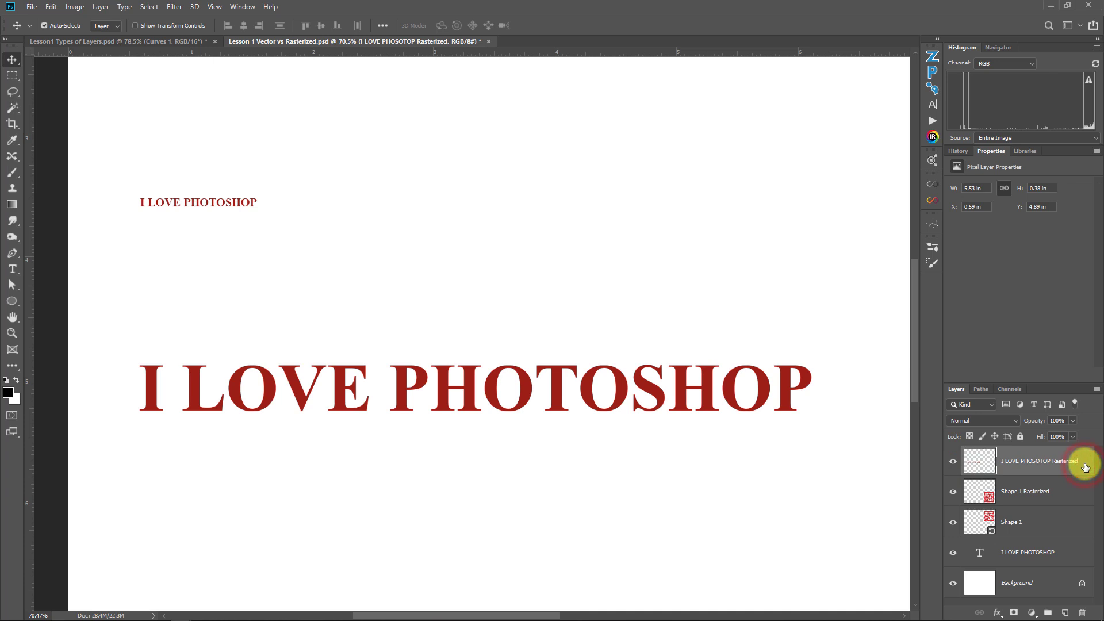
key("ctrl+t")
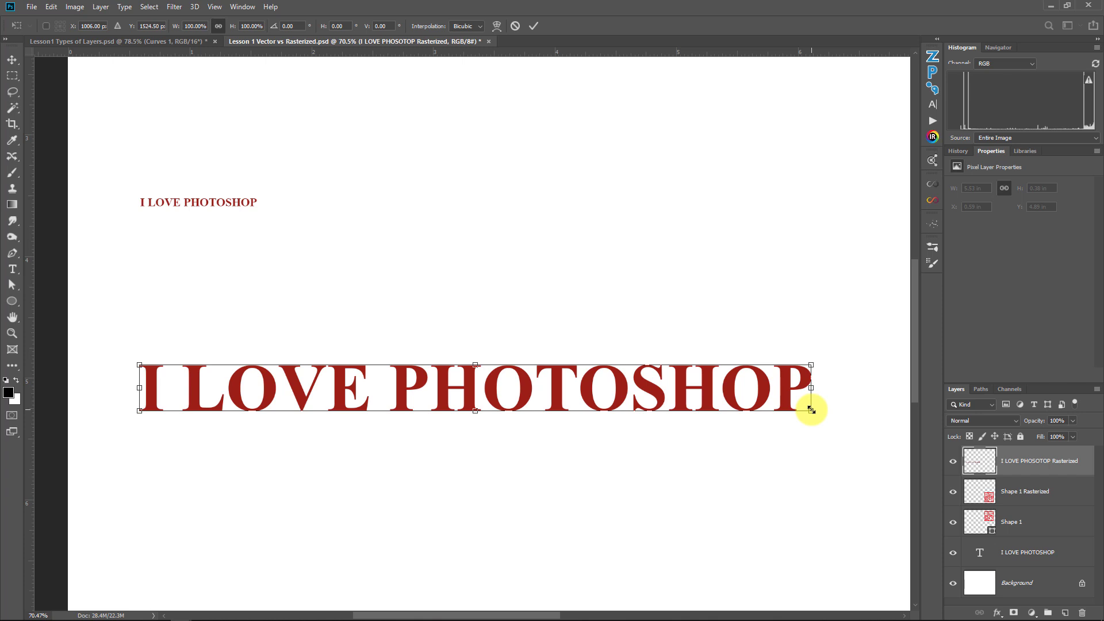
left_click_drag(805, 407, 268, 344)
key("Return")
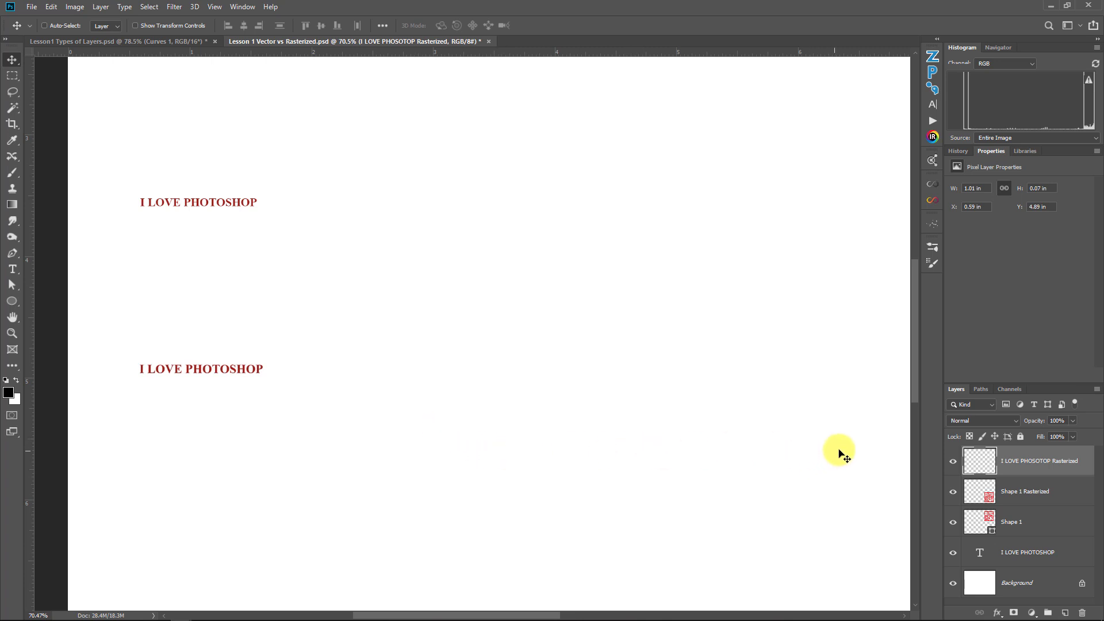
- Scale the shrunken rasterized text back up to about 5.6 in wide
key("ctrl")
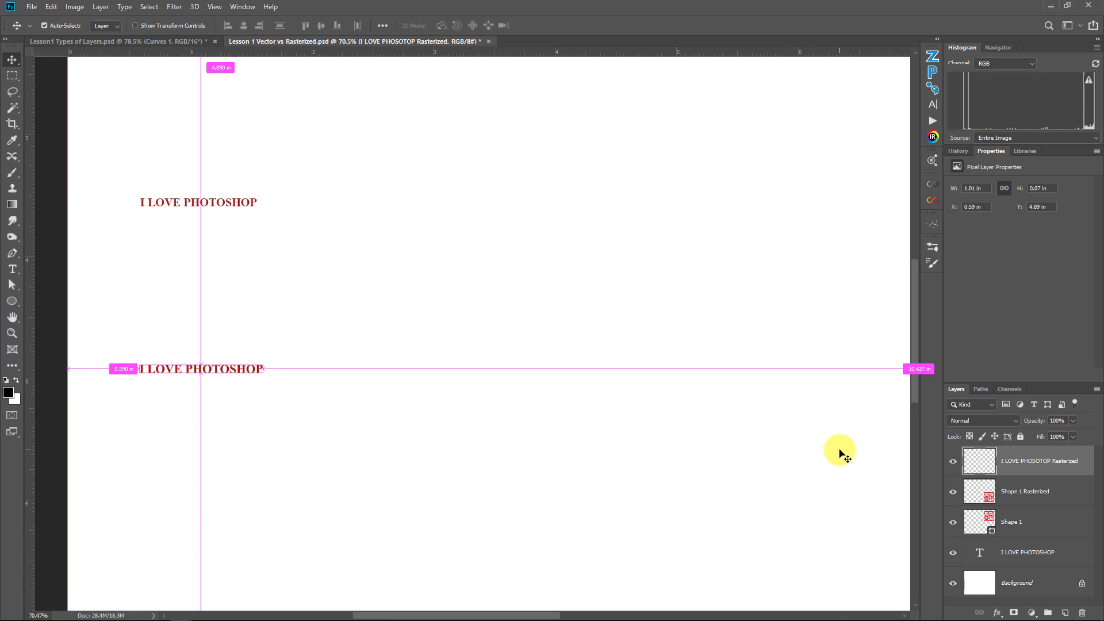
key("ctrl+t")
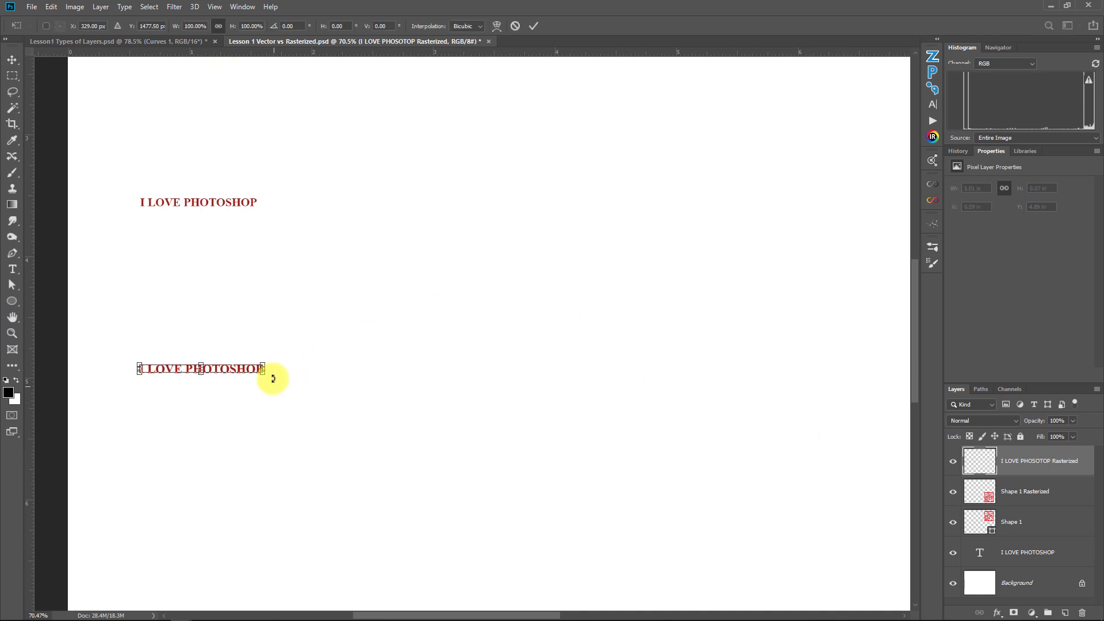
left_click_drag(263, 373, 818, 471)
key("Return")
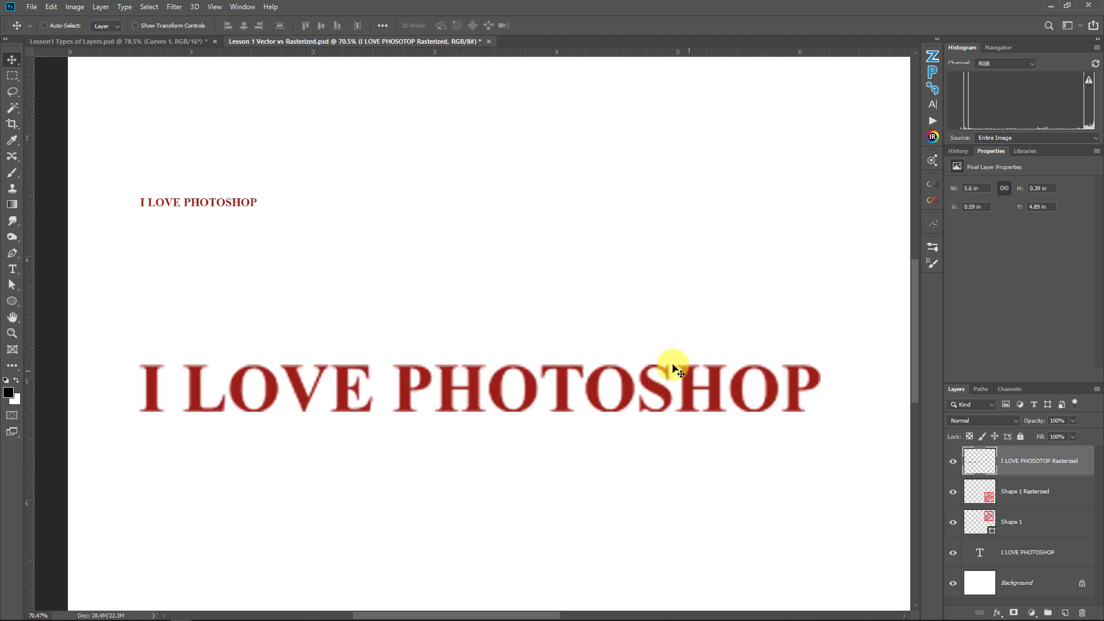
- Scale the I LOVE PHOTOSHOP type layer back up to about 5.6 in wide, matching the rasterized text
left_click(1050, 554)
key("ctrl+t")
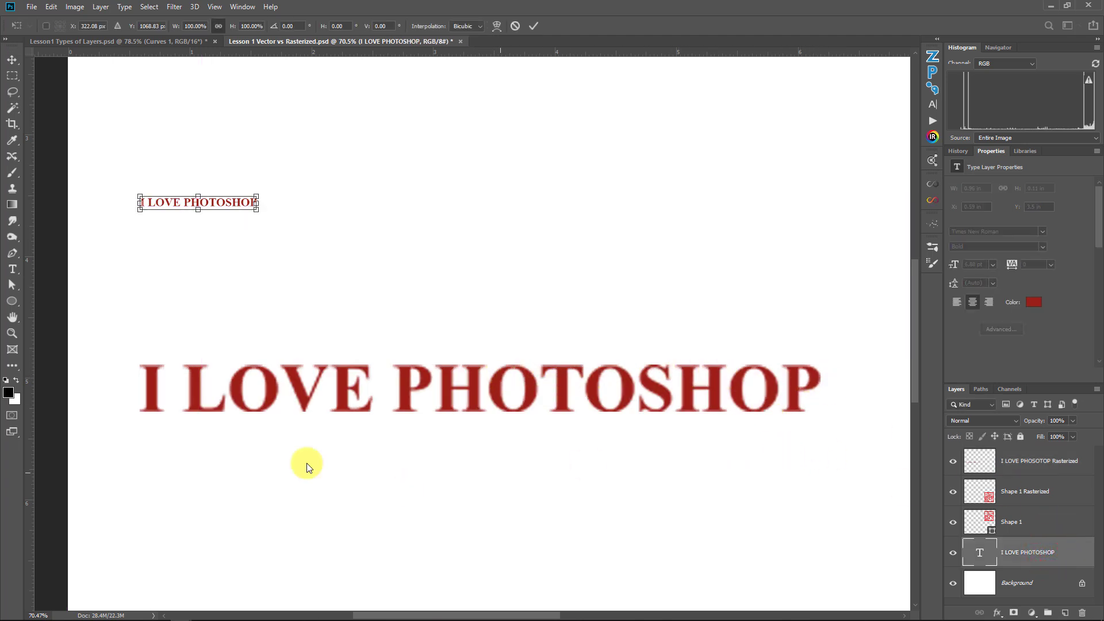
left_click_drag(258, 211, 805, 368)
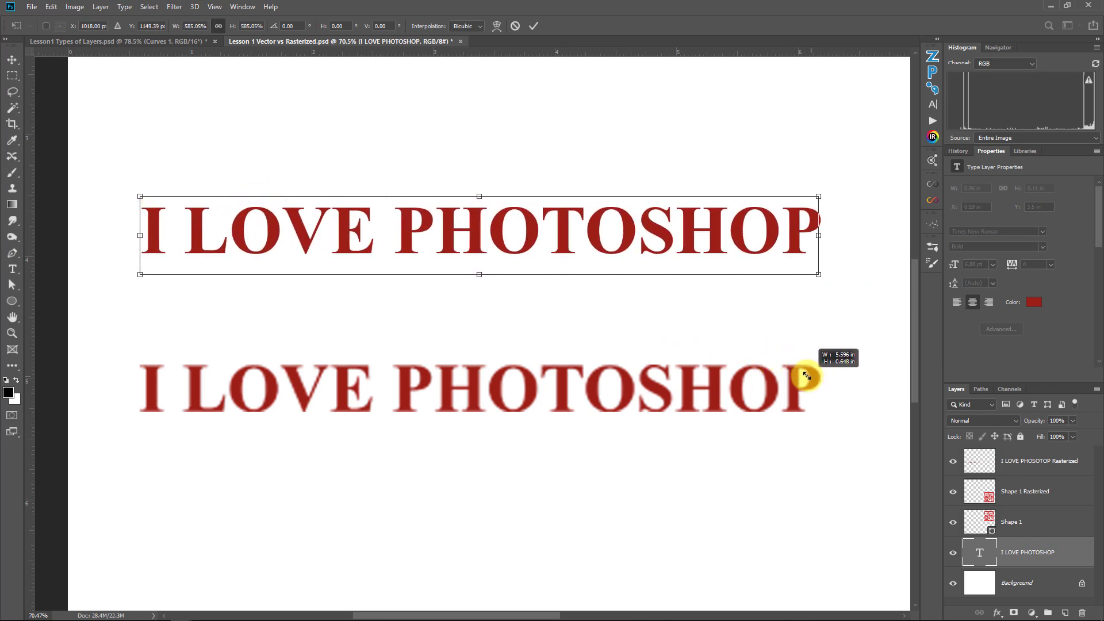
key("Return")
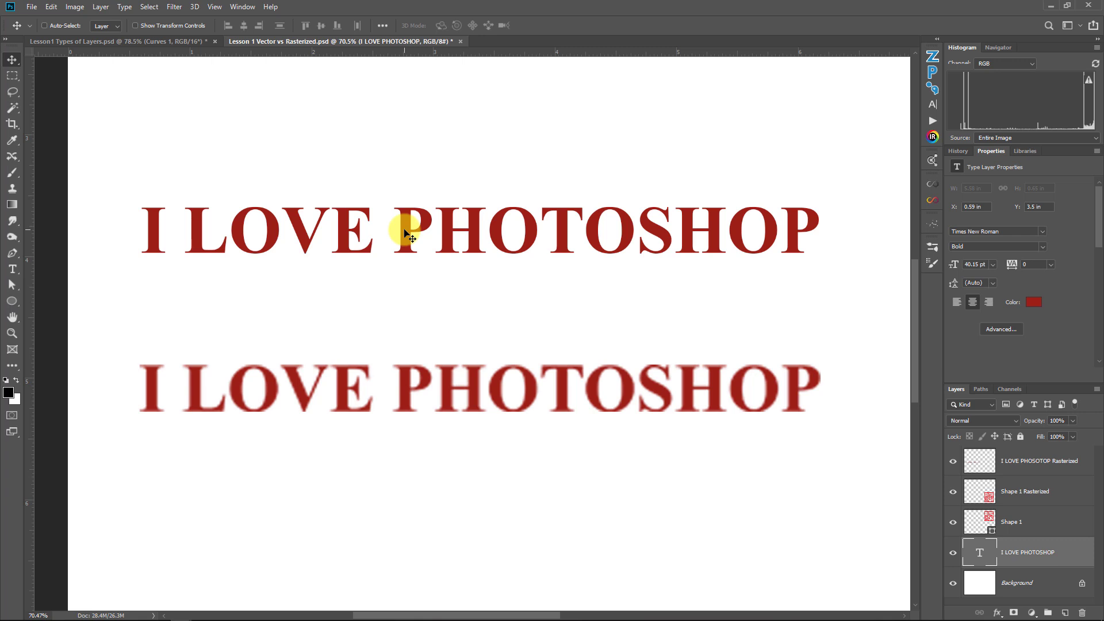
- Hide both the rasterized and the vector I LOVE PHOTOSHOP text layers, leaving only the two red shapes
right_click(460, 333, "ctrl")
left_click(463, 336)
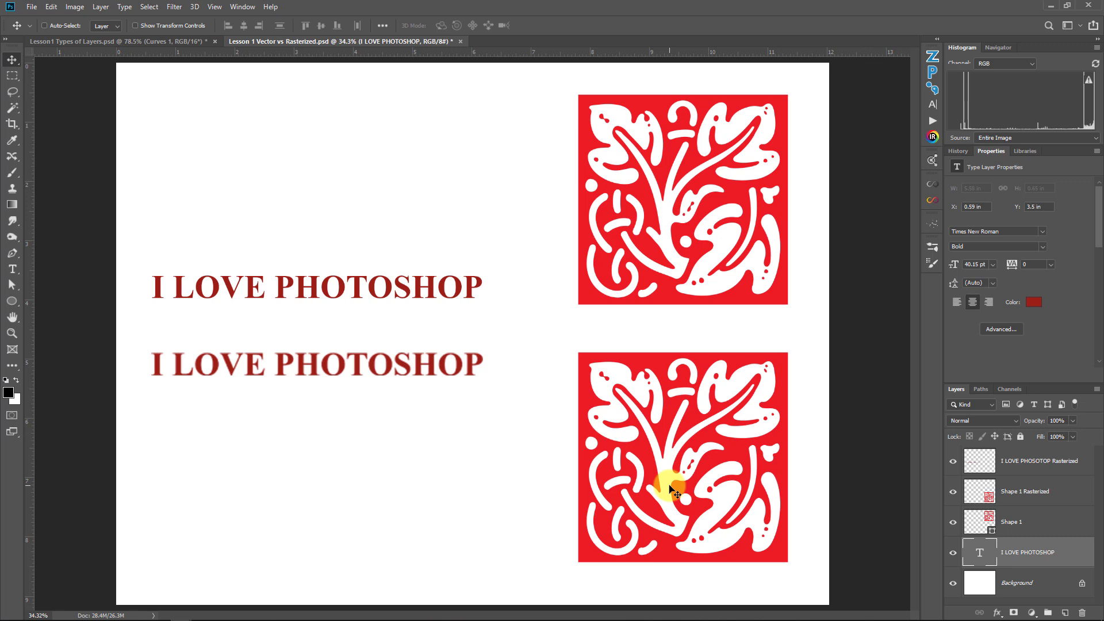
left_click(954, 461)
left_click(955, 552)
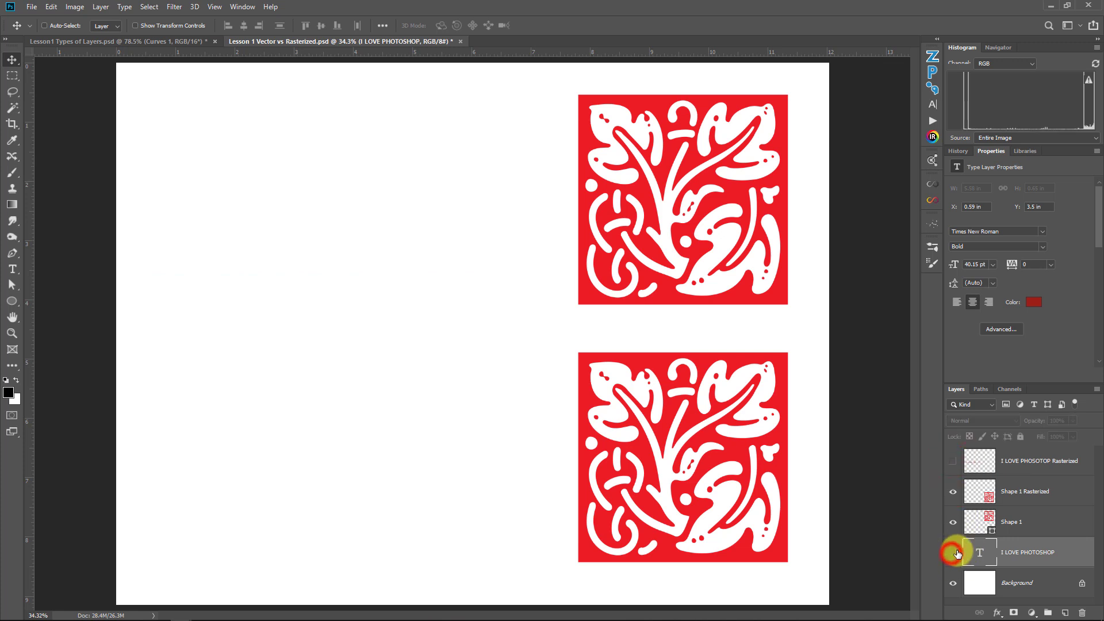
- Scale the Shape 1 Rasterized layer down to about 0.17 in square
left_click(1023, 499)
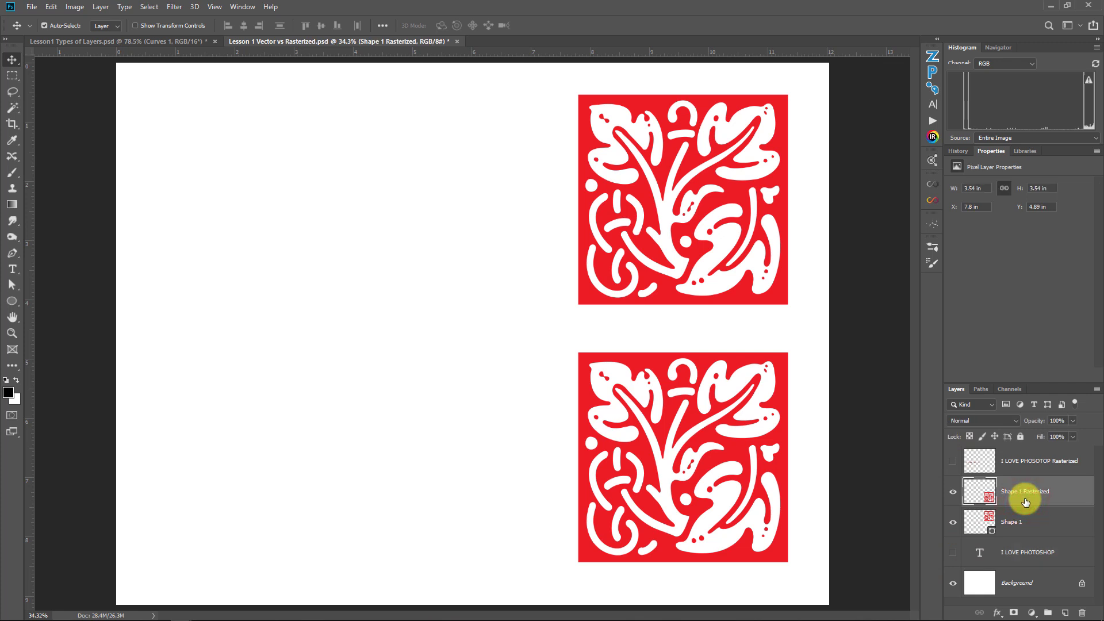
key("ctrl+t")
left_click_drag(788, 562, 545, 402)
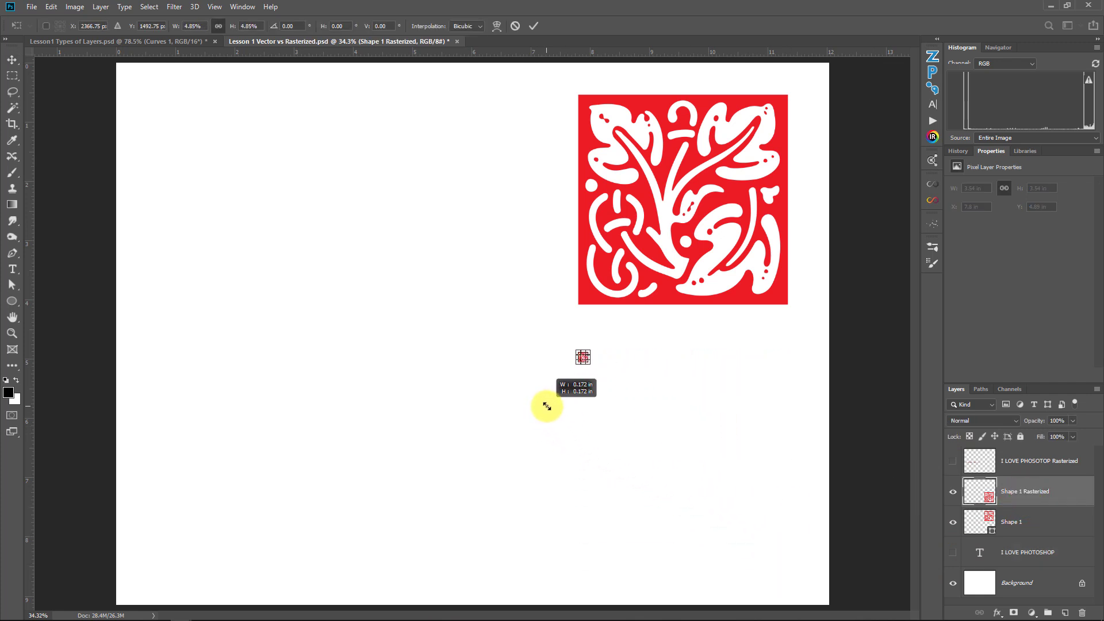
key("Return")
- Scale the vector Shape 1 layer down toward its lower-left corner to the same tiny size as the rasterized copy
left_click(1065, 514)
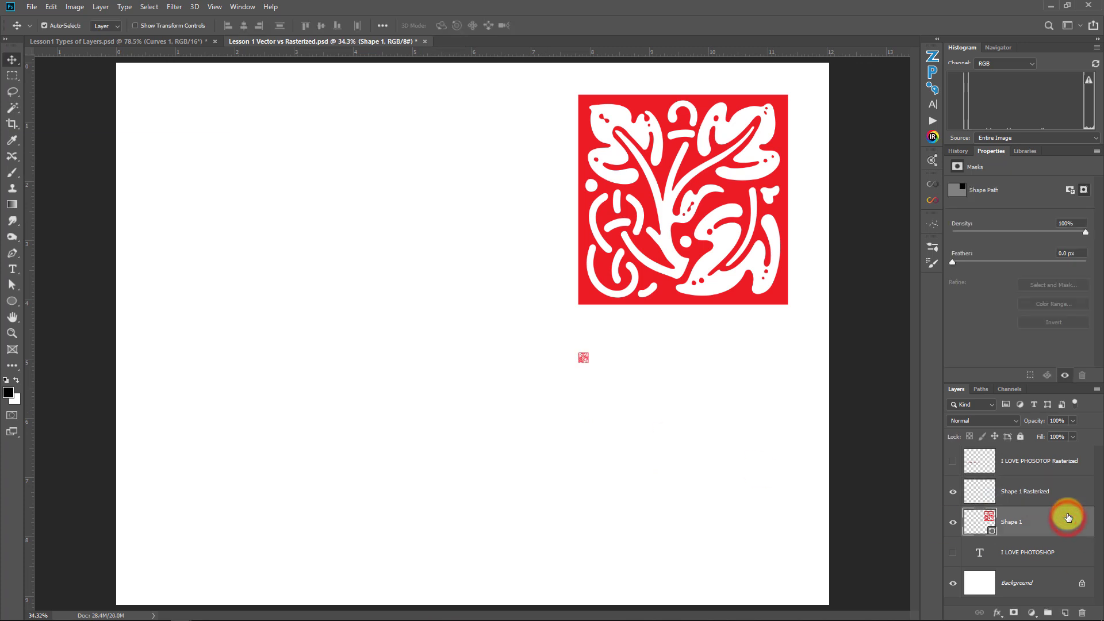
key("ctrl+t")
left_click_drag(786, 94, 582, 294)
key("Return")
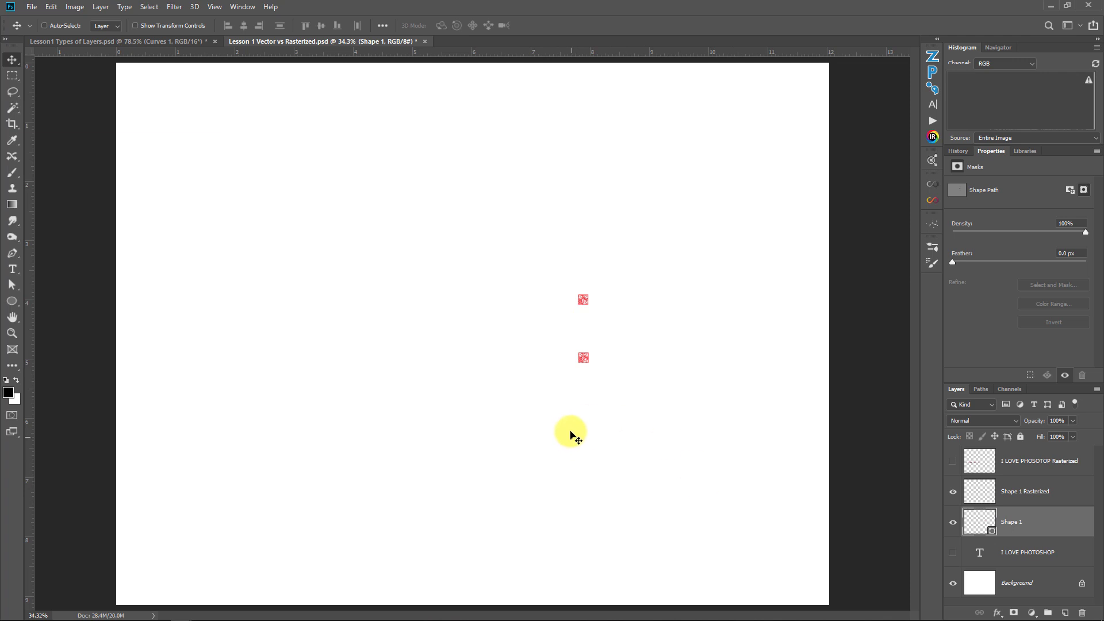
key("ctrl")
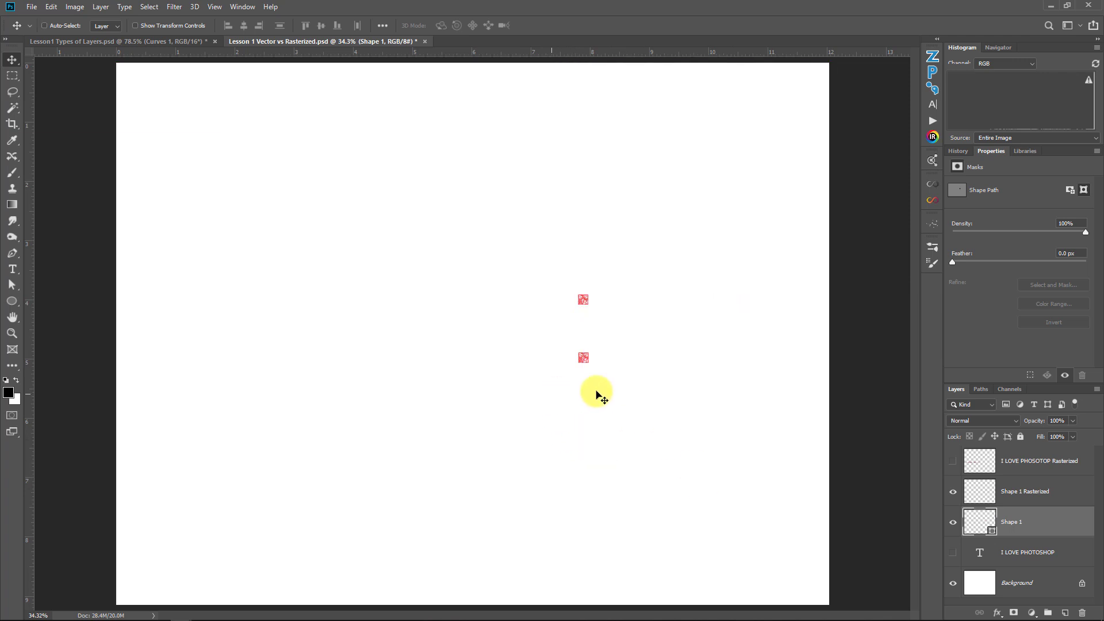
- Scale the tiny Shape 1 Rasterized layer back up to about 3.63 in square
left_click(1091, 499)
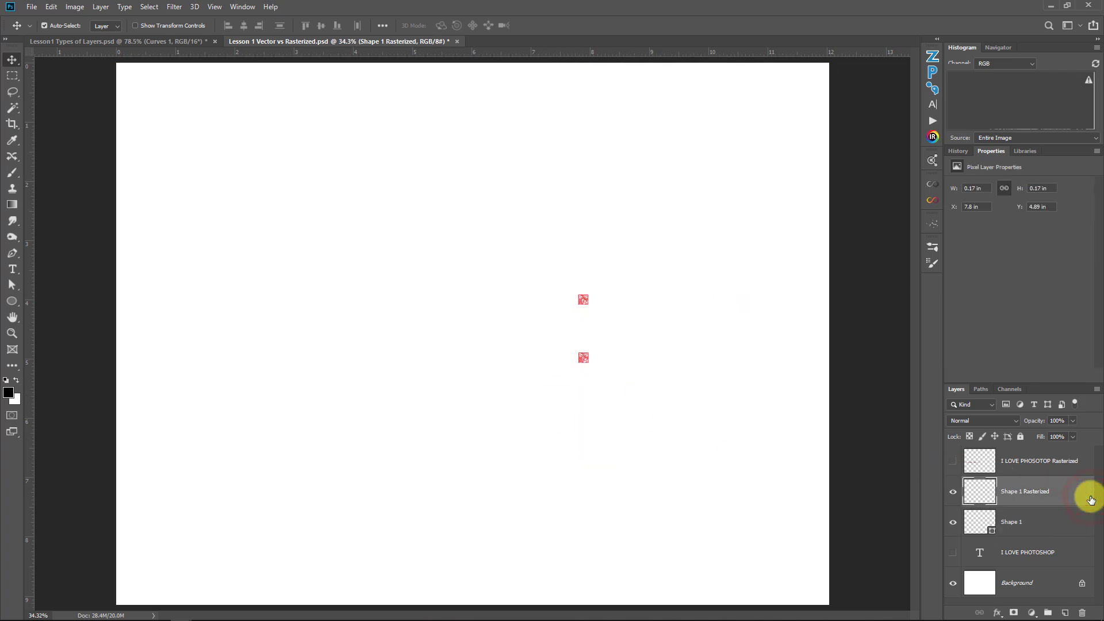
key("ctrl+t")
left_click_drag(590, 365, 816, 543)
key("Return")
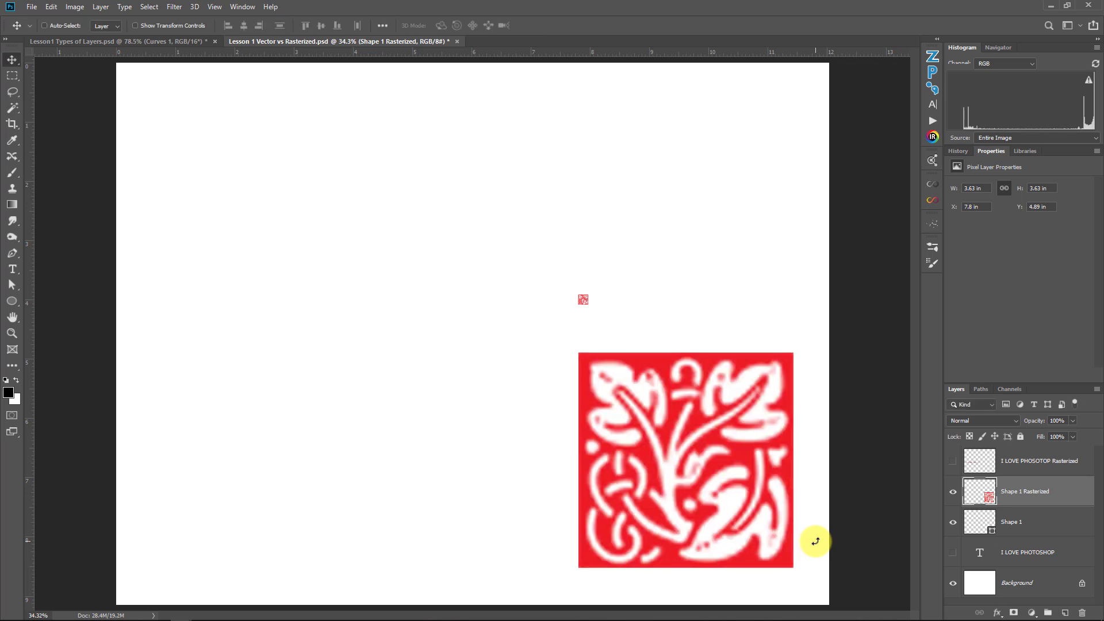
- Scale the tiny vector Shape 1 layer back up to about 1093 px square, matching the rasterized copy's size
left_click(1037, 524)
key("ctrl+t")
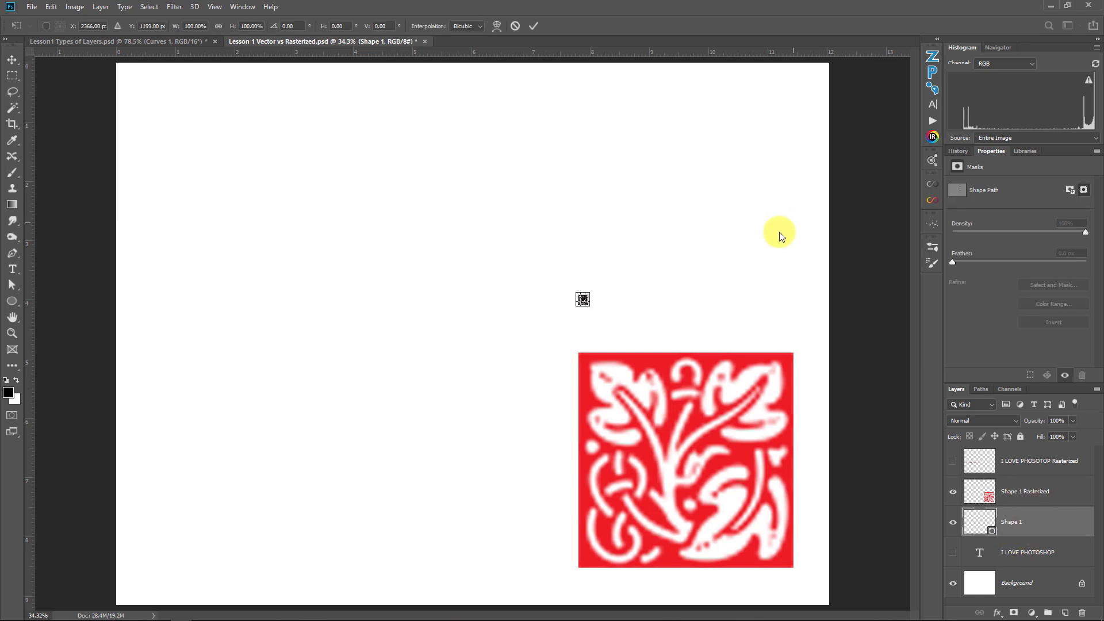
left_click_drag(587, 296, 833, 120)
key("Return")
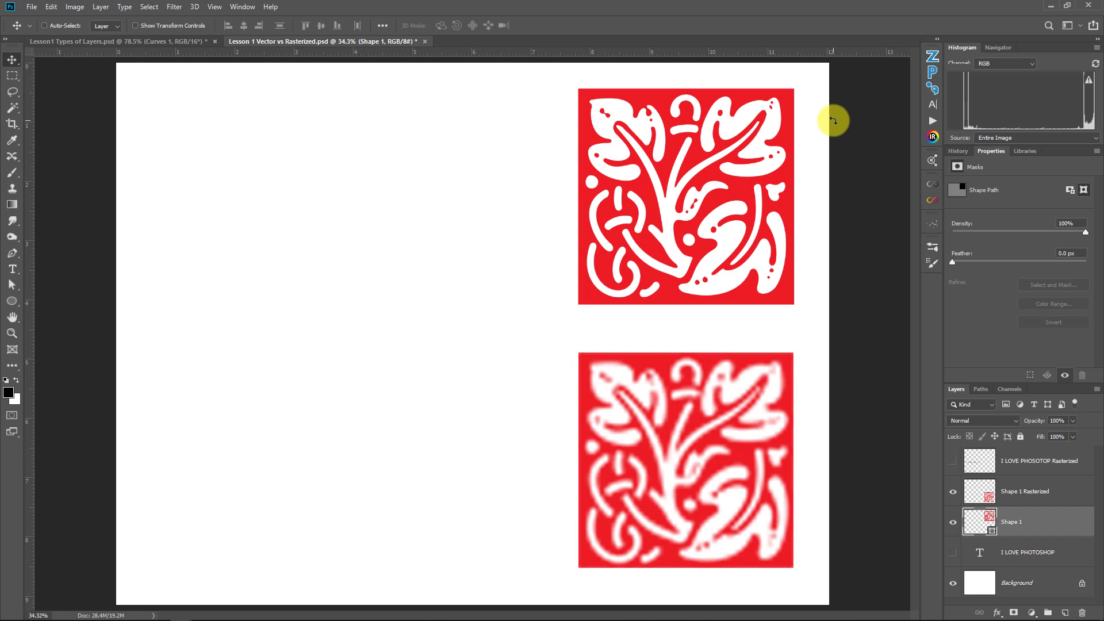
left_click(11, 301)
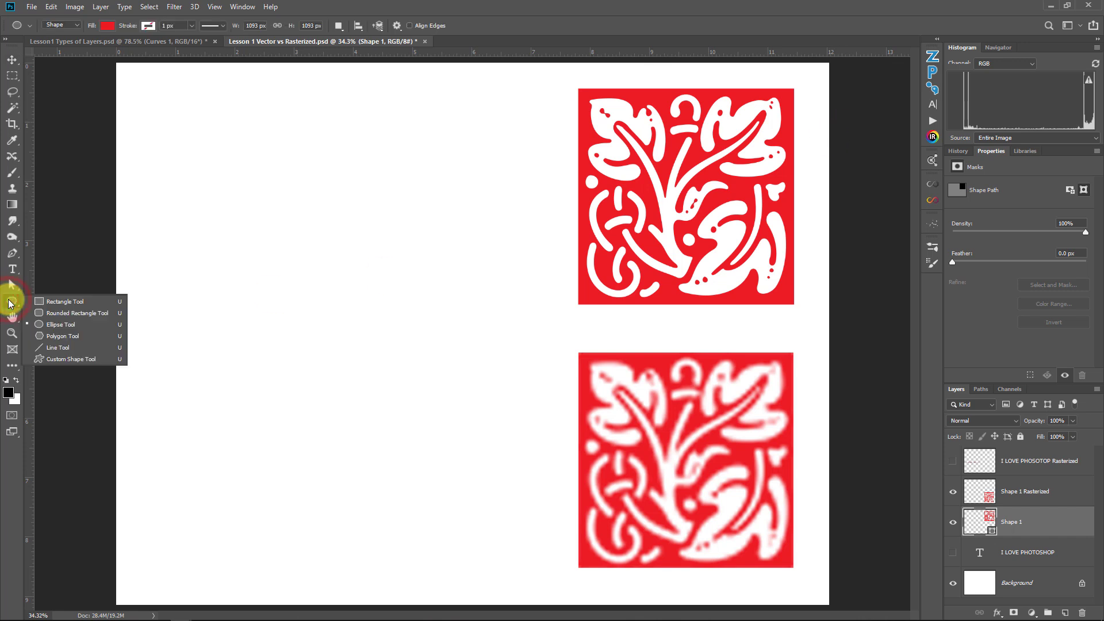
left_click(11, 365)
left_click(29, 367)
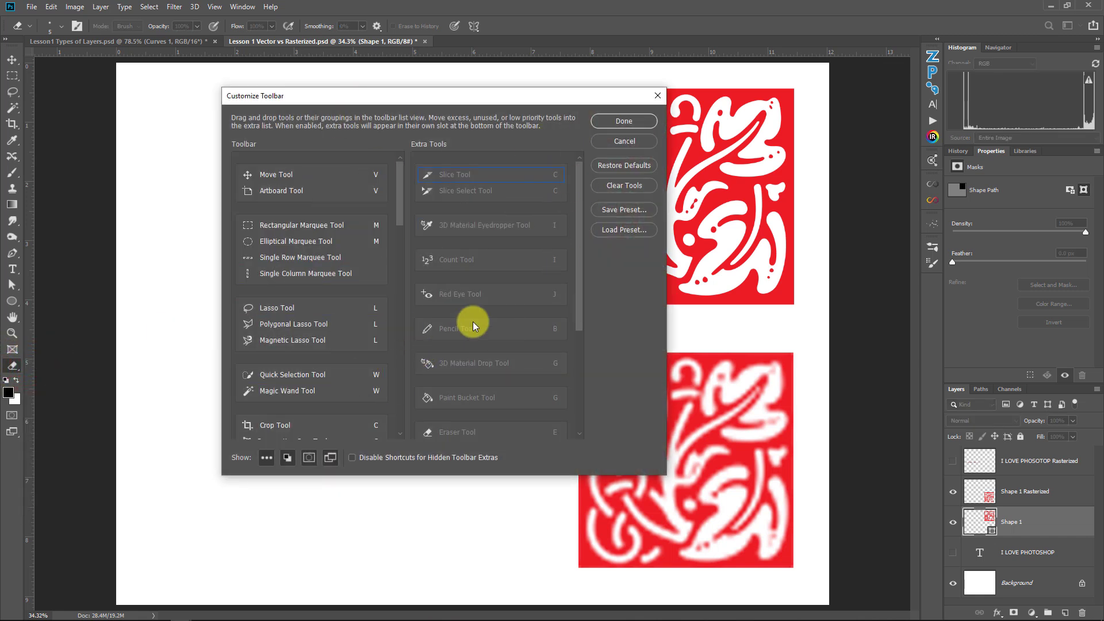
left_click(611, 142)
- Draw a red rectangle shape about 1320 by 1023 px in the empty area beside the two ornament shapes
left_click(13, 304)
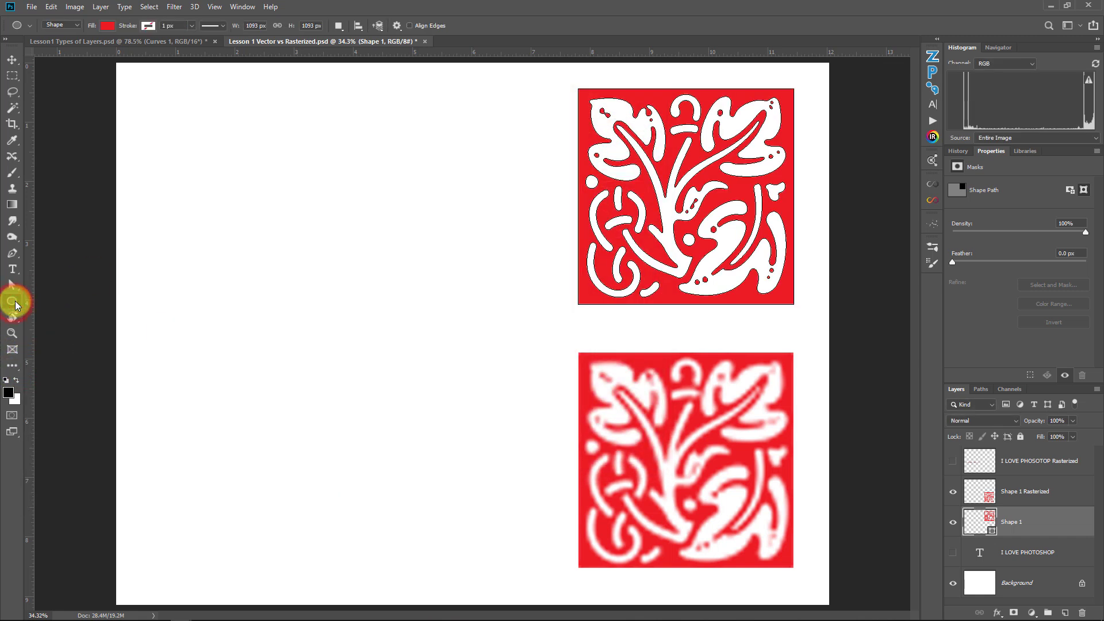
left_click_drag(15, 305, 50, 296)
left_click(51, 295)
left_click_drag(176, 134, 438, 335)
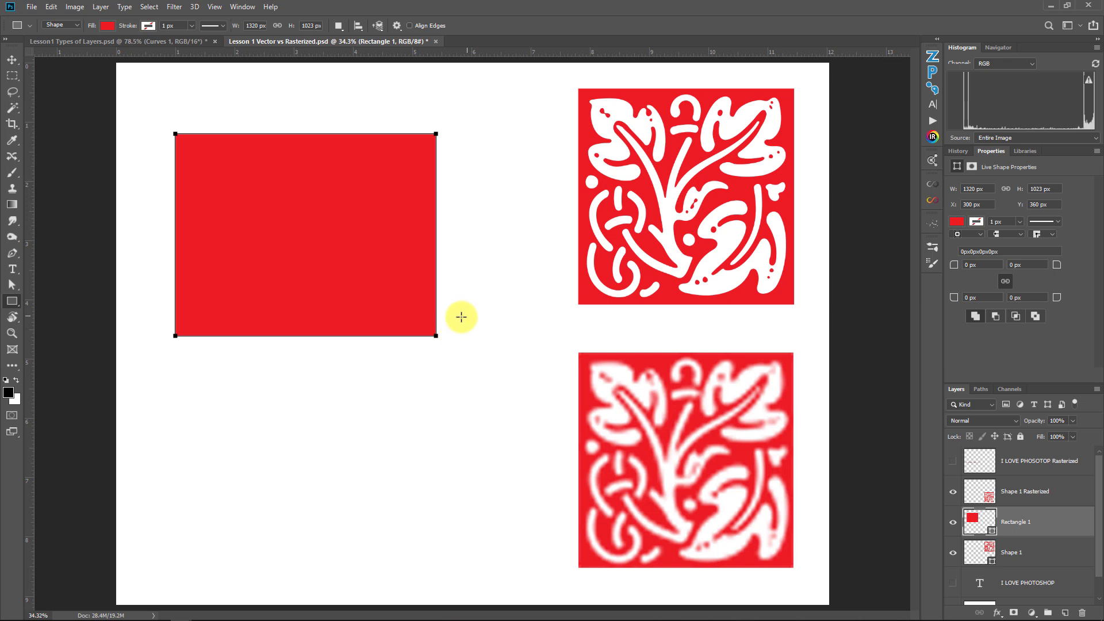
- Stretch the red rectangle shape from its lower-right corner to about 1859 by 2013 px
left_click(1010, 530)
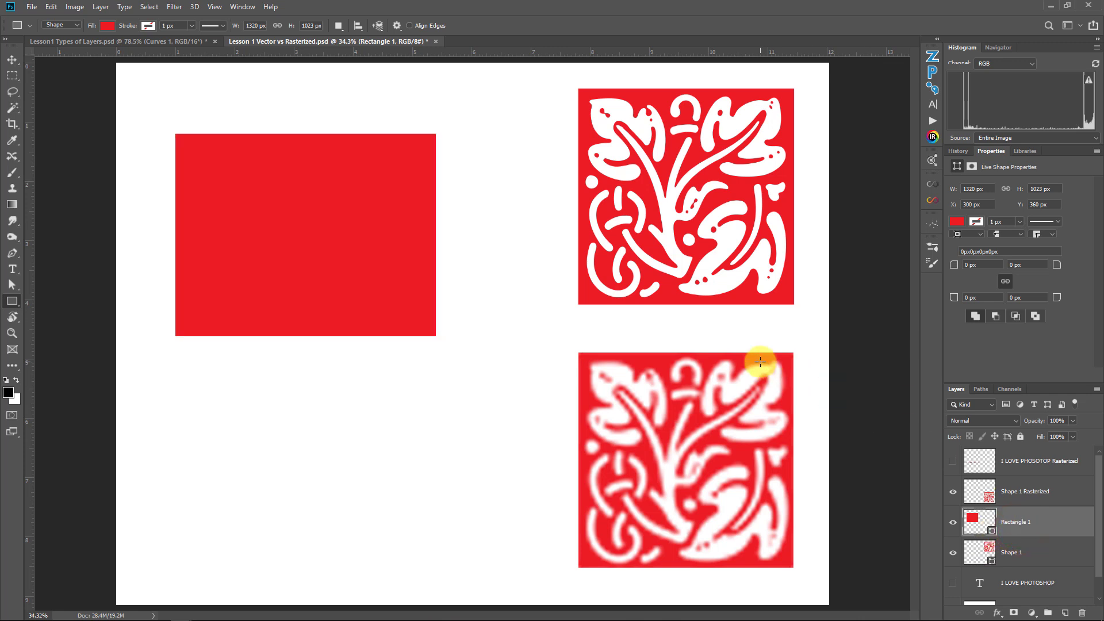
key("ctrl+t")
left_click_drag(438, 335, 542, 525)
key("Return")
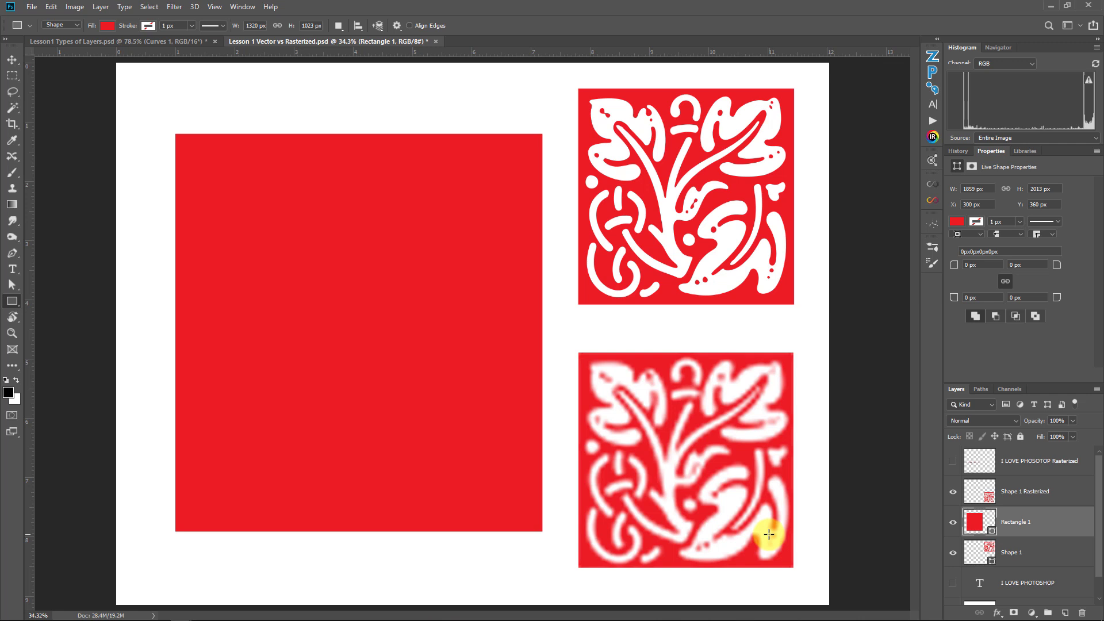
- Switch to the Lesson1 Types of Layers.psd document and hide the Curves 1 adjustment layer
left_click(276, 42)
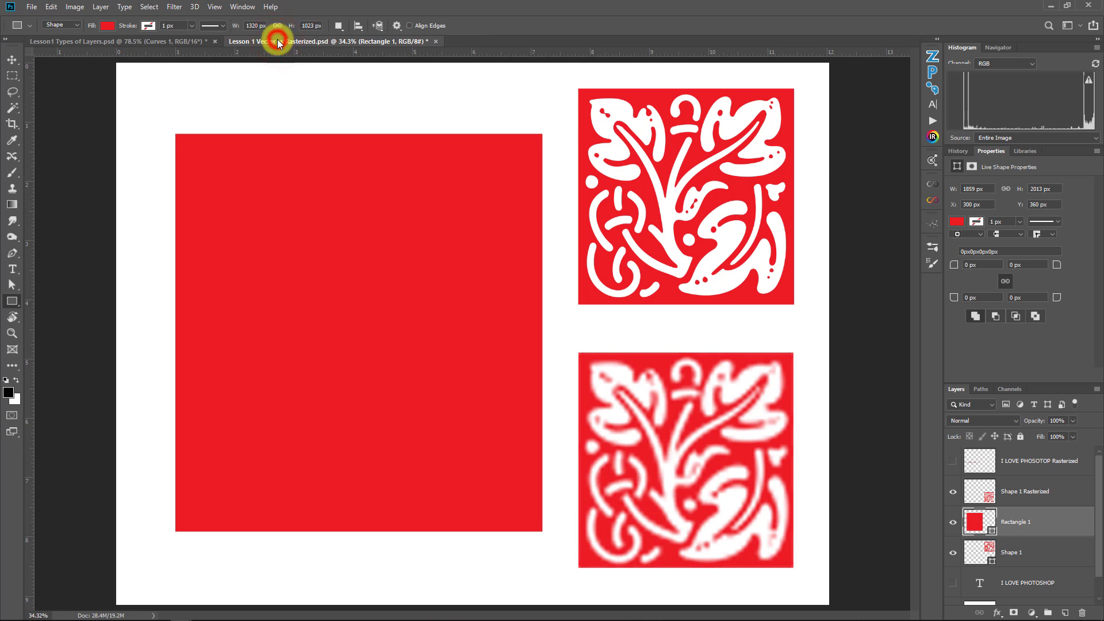
left_click(183, 42)
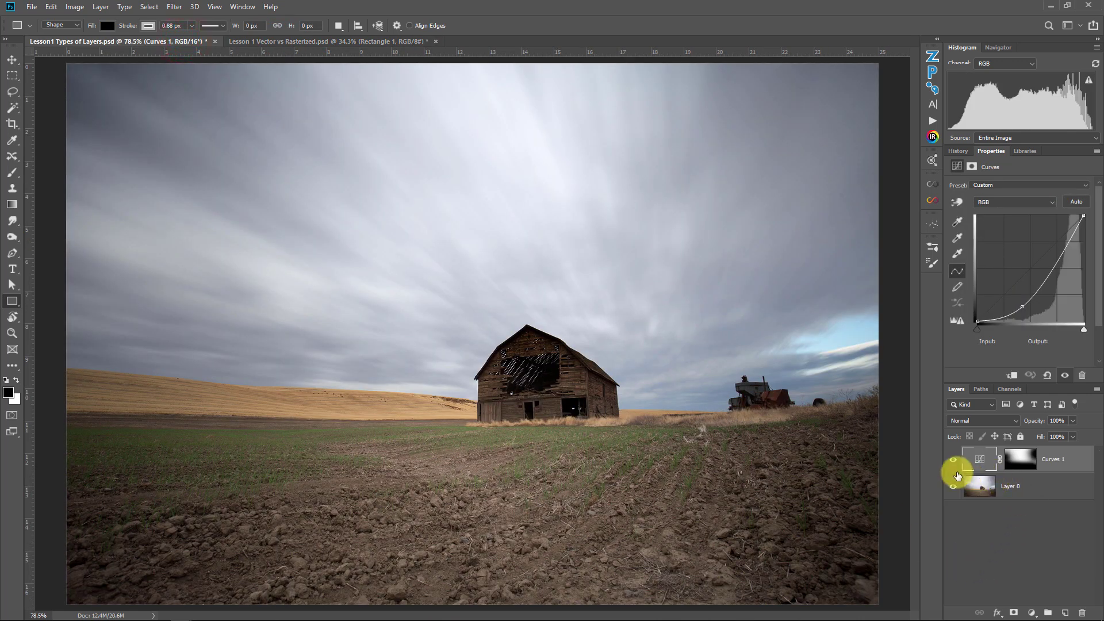
left_click(954, 459)
- Duplicate Layer 0 and convert the duplicate to a Smart Object
left_click(1003, 491)
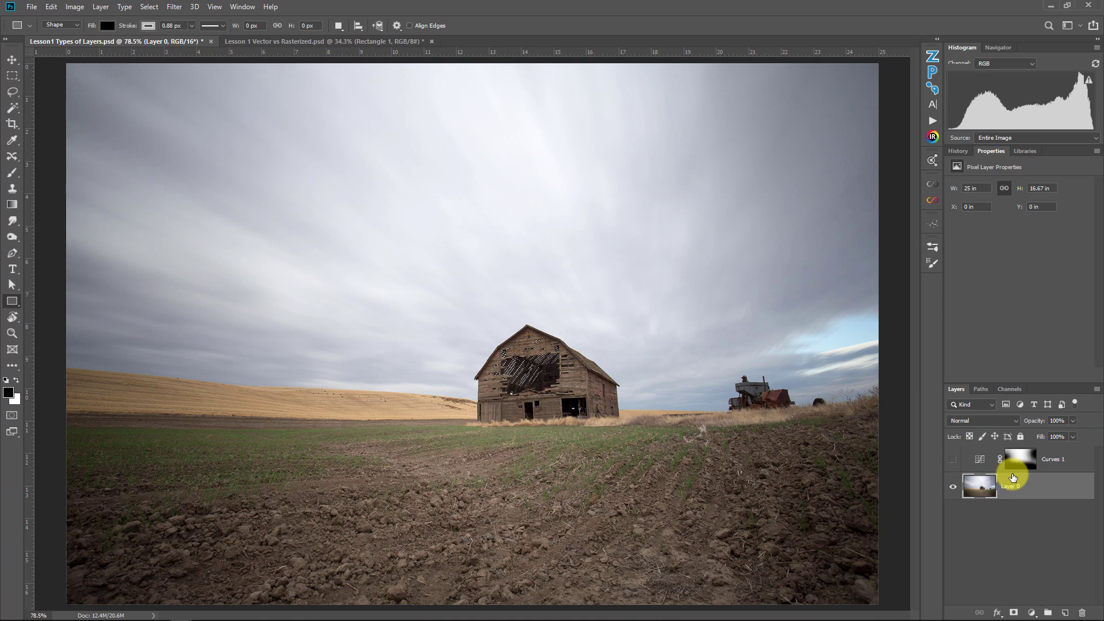
key("ctrl+j")
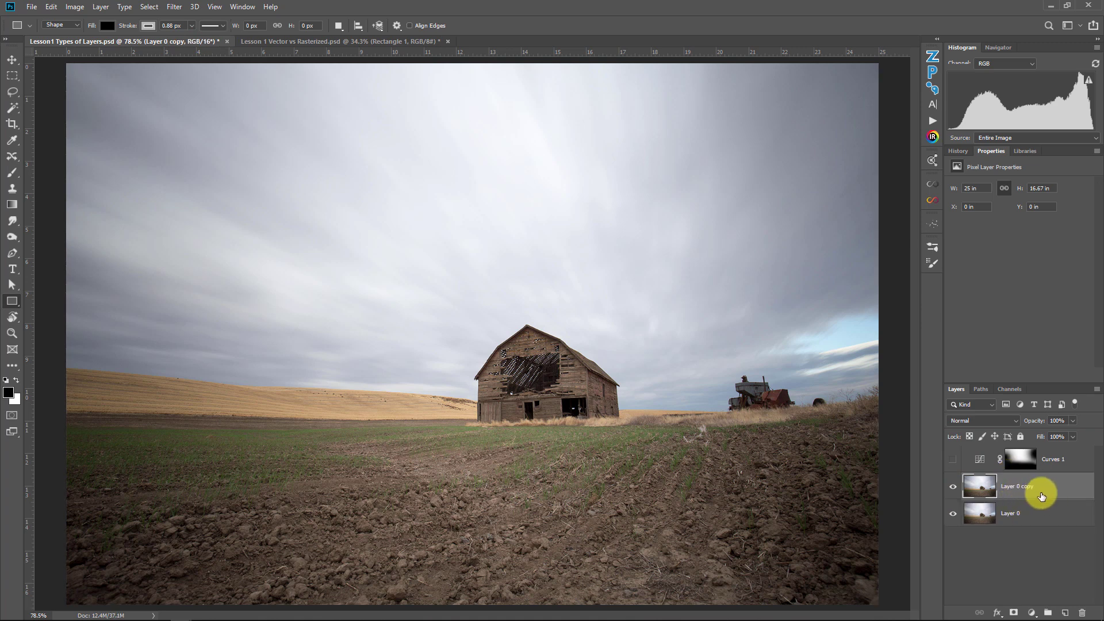
right_click(1062, 489)
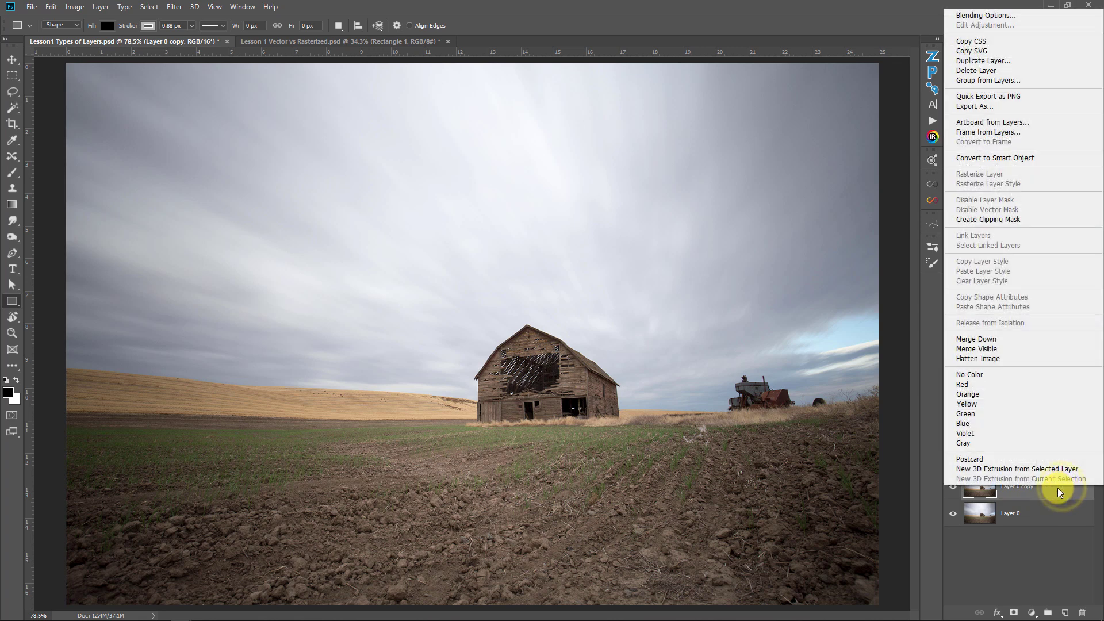
left_click(971, 157)
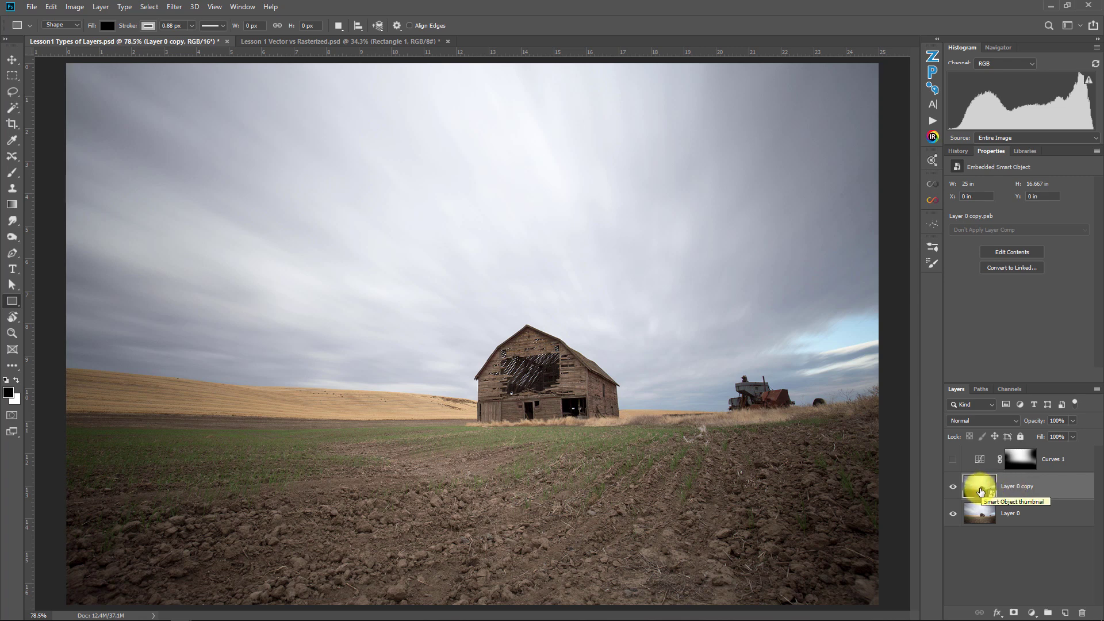
- Apply a Gaussian Blur with a radius of 150 pixels to the Layer 0 copy Smart Object
left_click(213, 6)
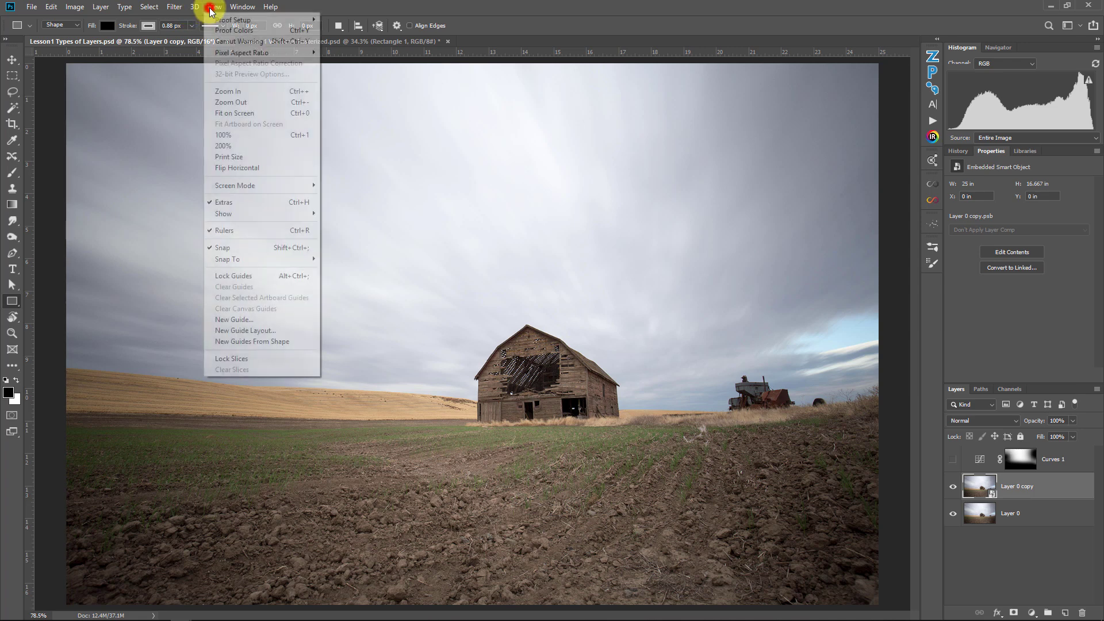
mouse_move(175, 7)
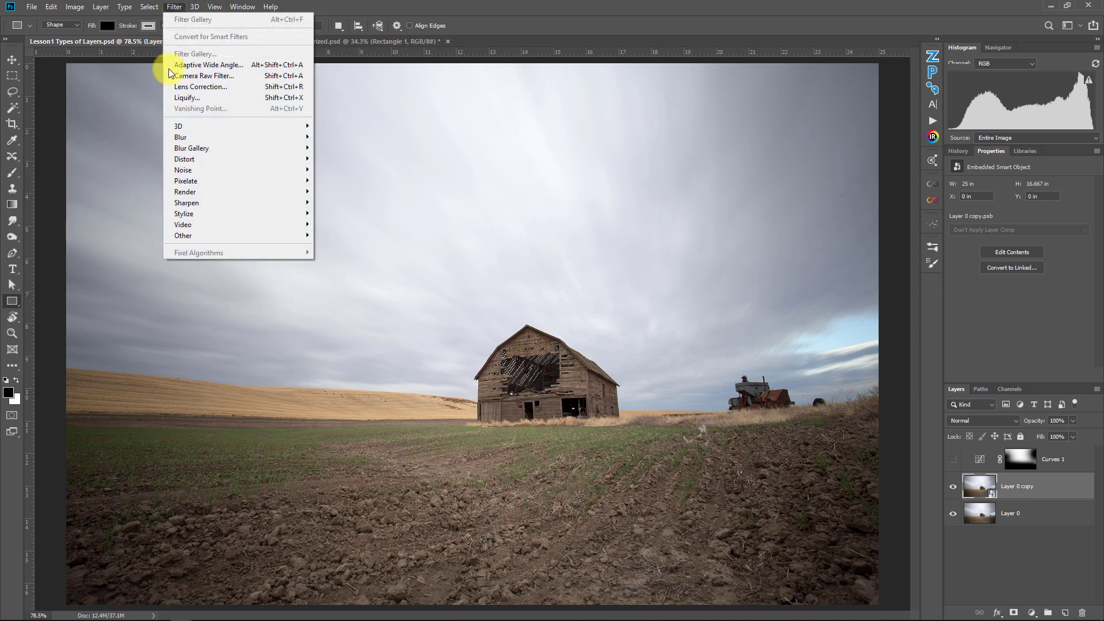
left_click(180, 137)
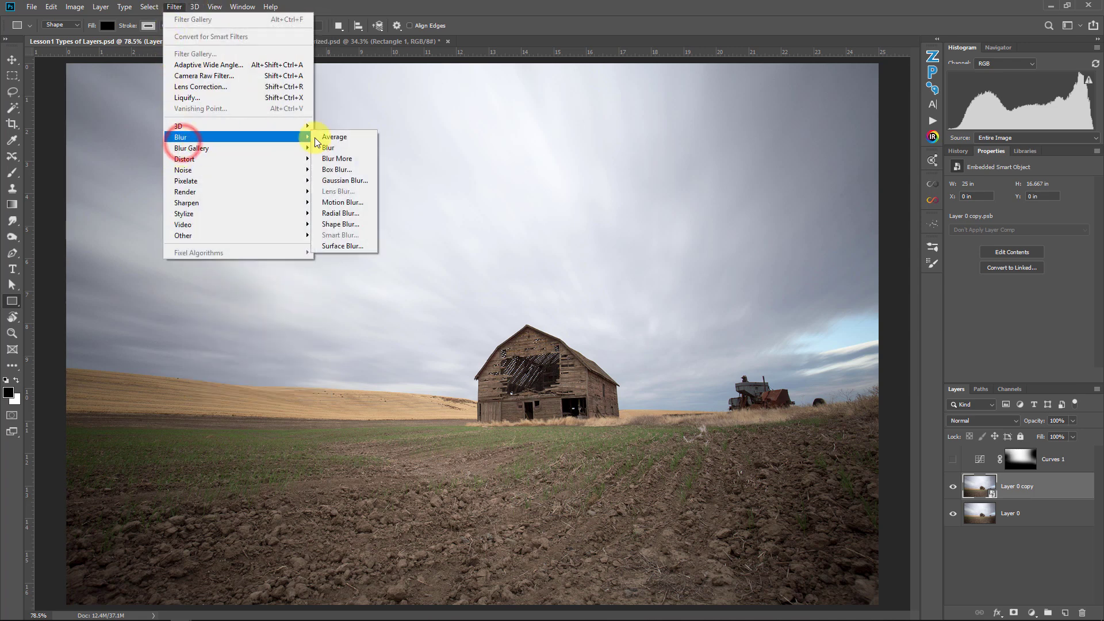
left_click(364, 178)
left_click_drag(591, 464, 612, 464)
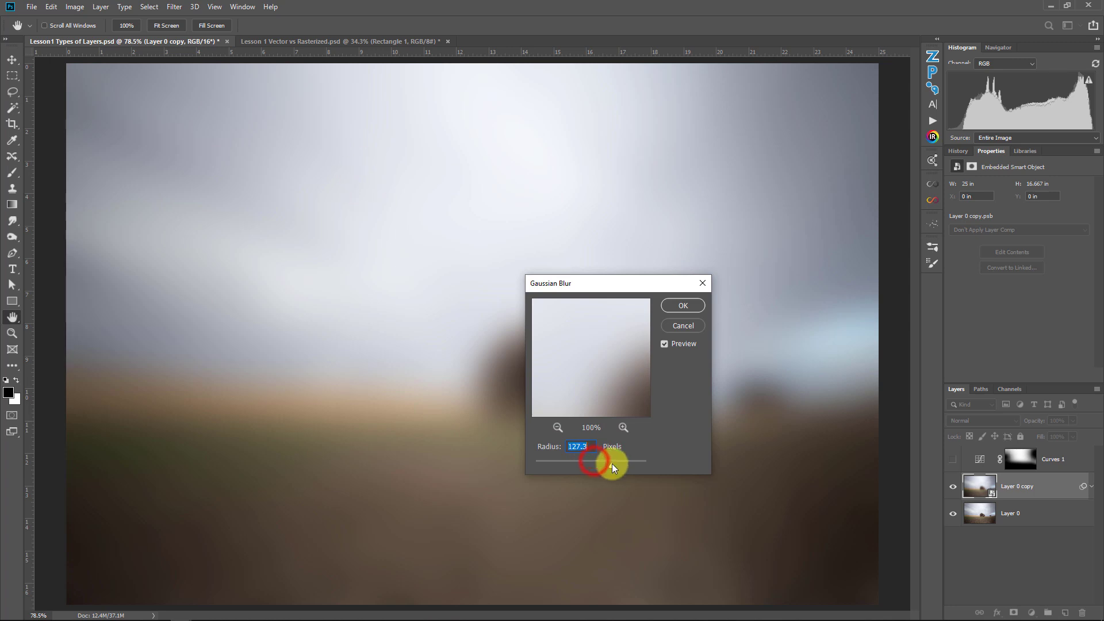
type("150")
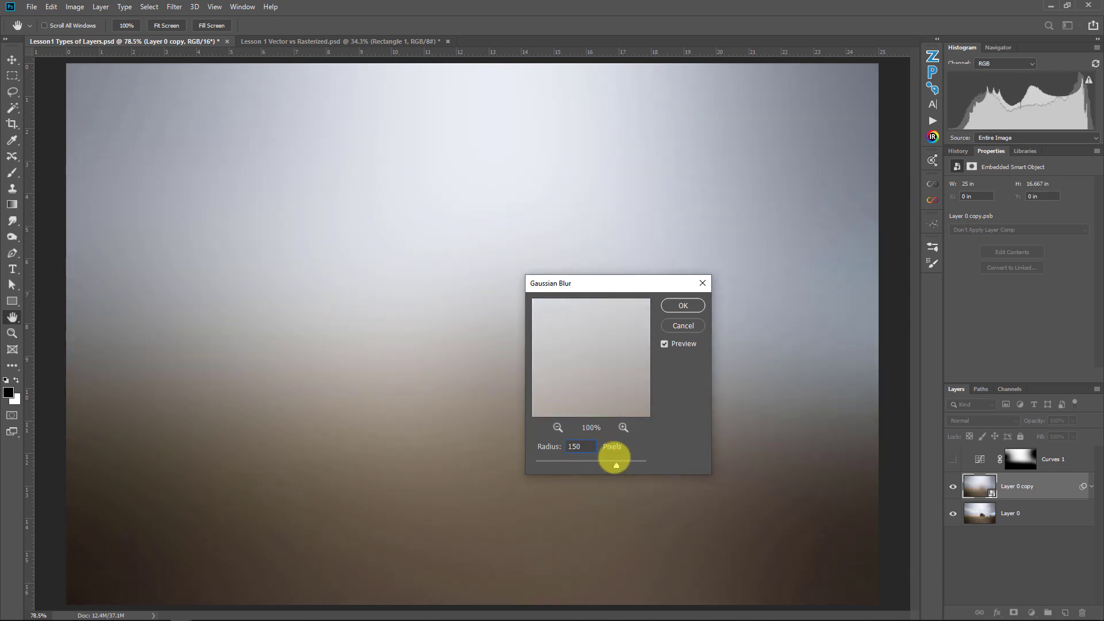
key("Return")
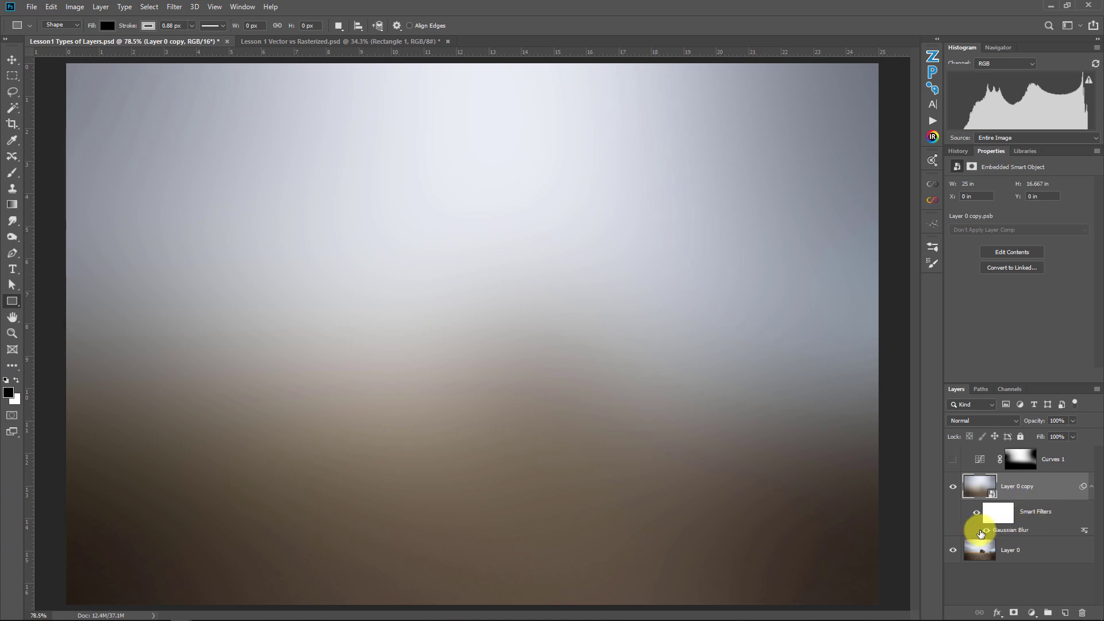
- Hide Layer 0 copy and apply the last used Gaussian Blur directly to the Layer 0 pixel layer
left_click(953, 489)
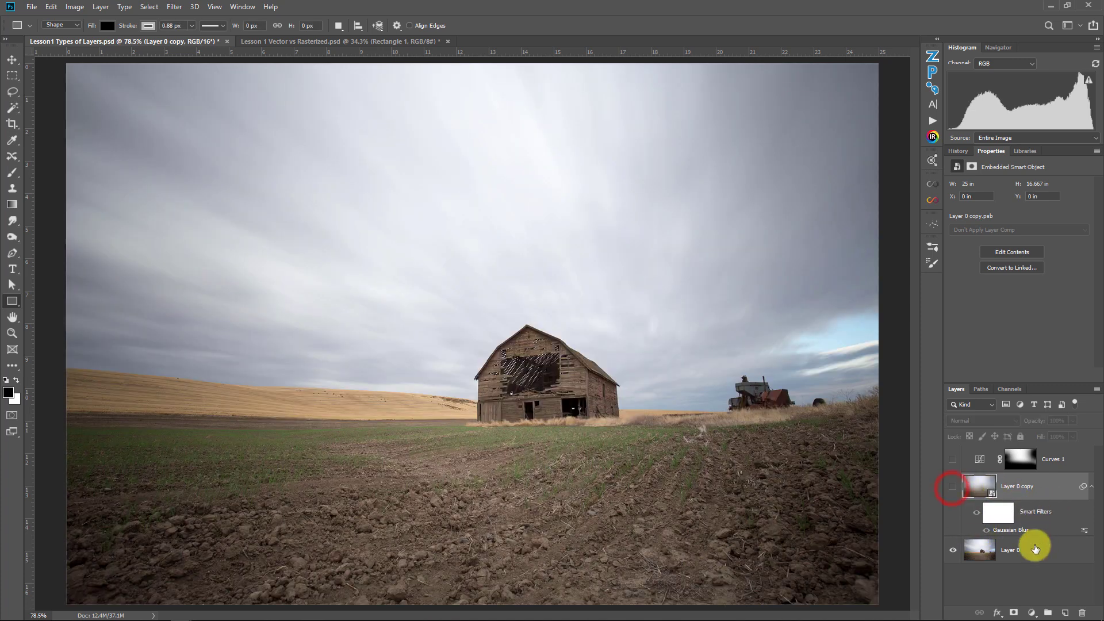
left_click(1031, 552)
left_click(174, 6)
left_click(190, 18)
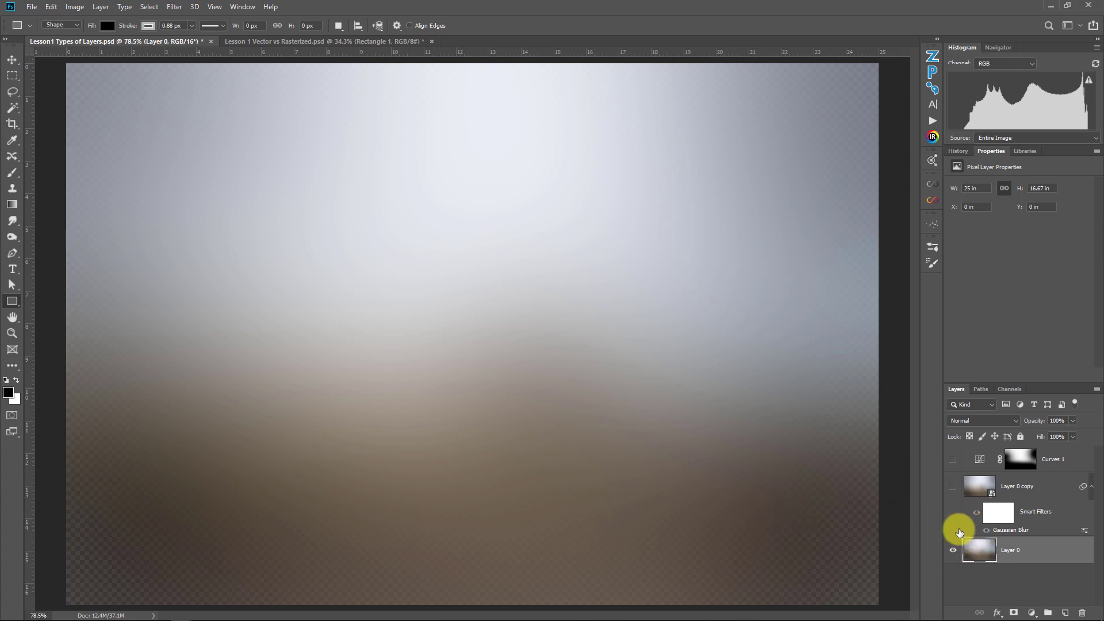
- Show Layer 0 copy with Layer 0 hidden, and toggle its Gaussian Blur smart filter off and back on
left_click(953, 486)
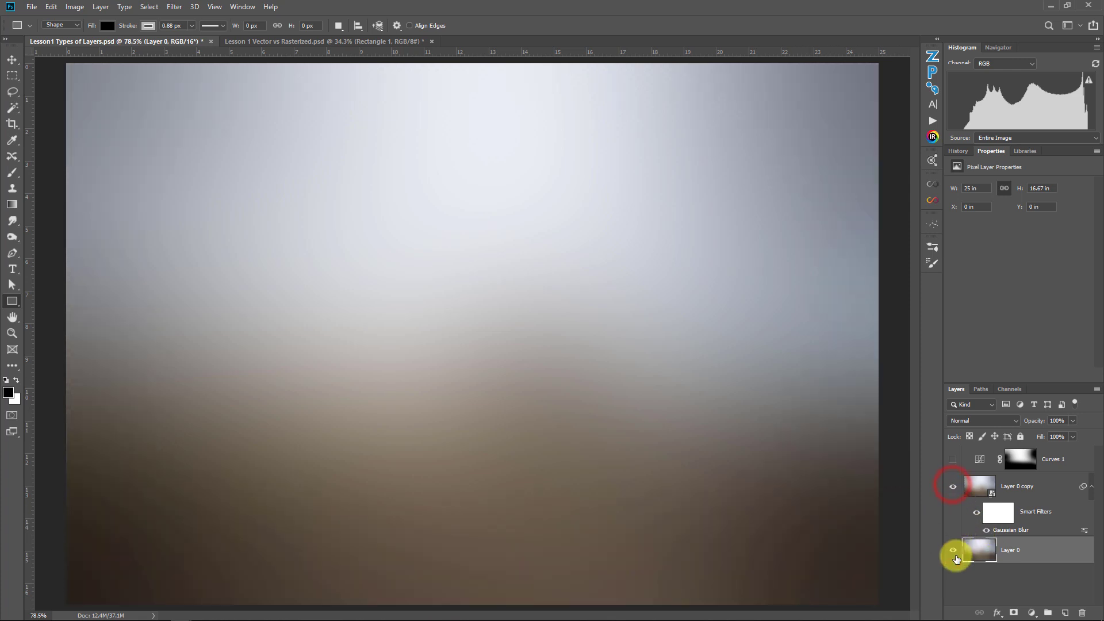
left_click(953, 550)
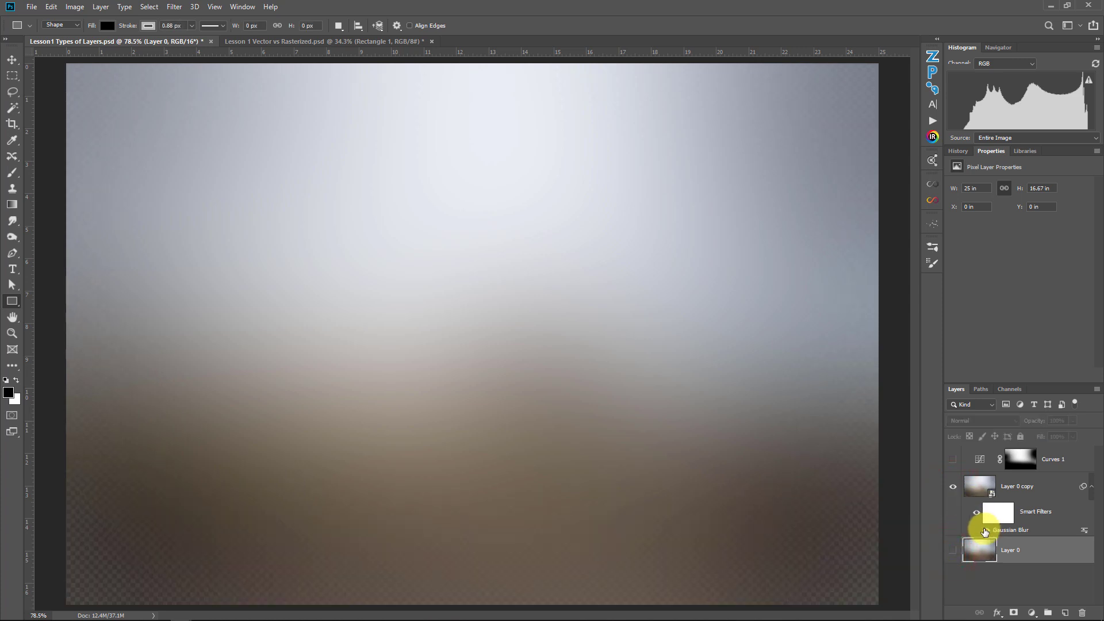
left_click(985, 529)
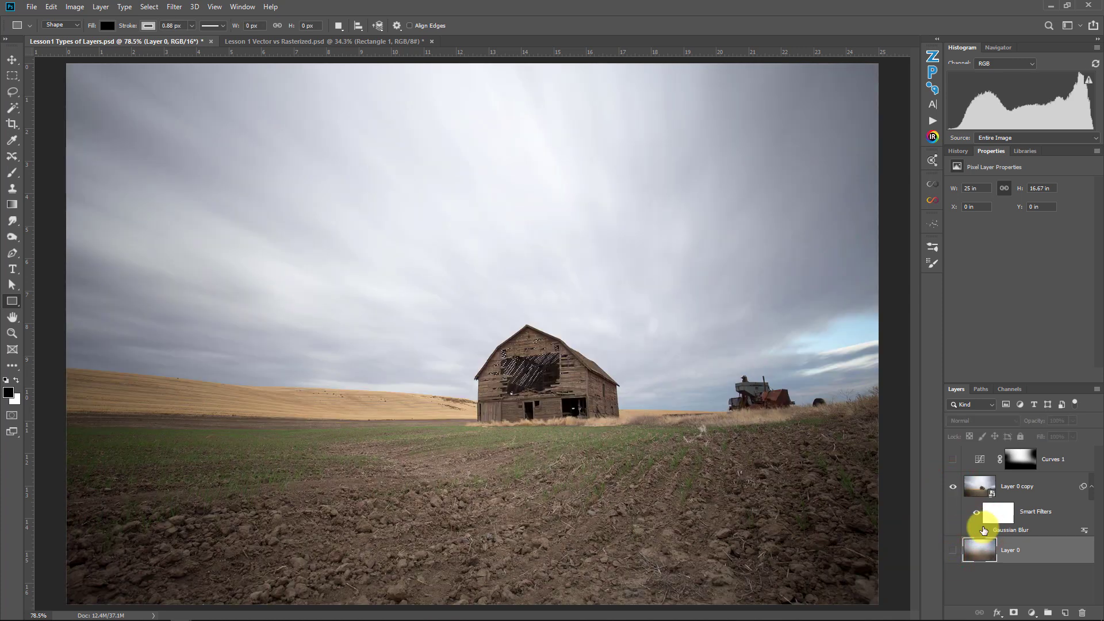
left_click(985, 530)
- Reduce the radius of Layer 0 copy's Gaussian Blur smart filter to 8.6 pixels
double_click(1005, 531)
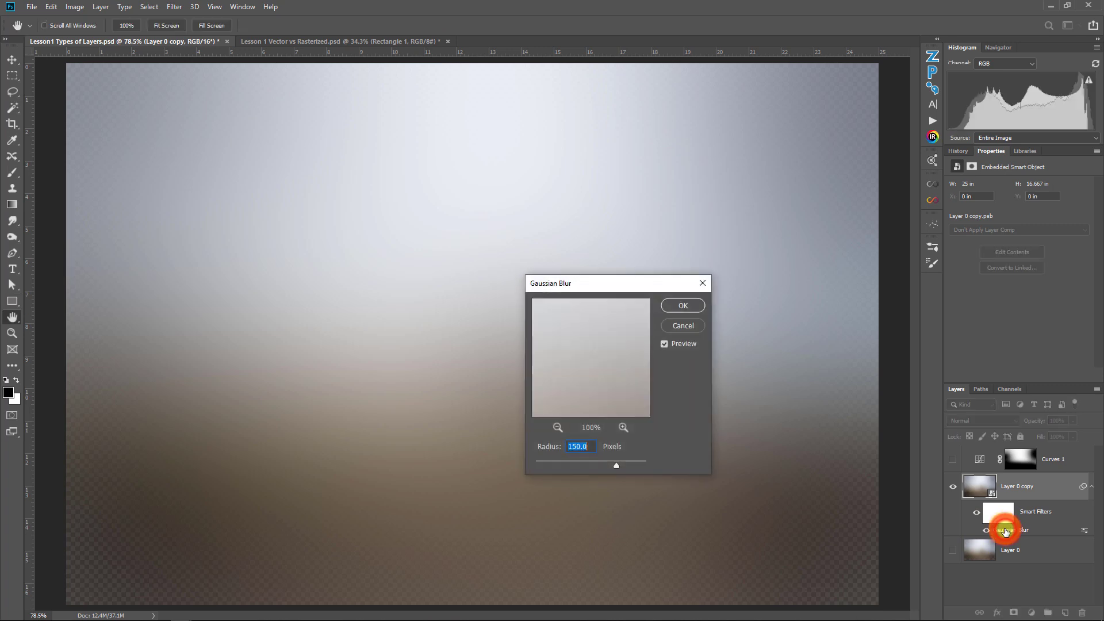
left_click_drag(599, 465, 575, 464)
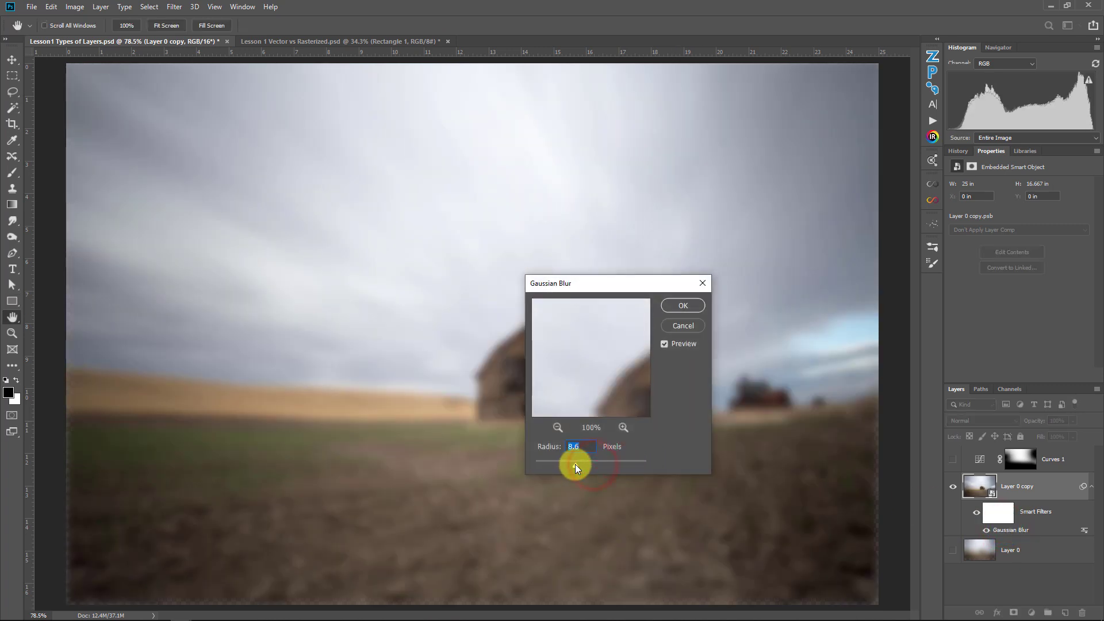
left_click(684, 306)
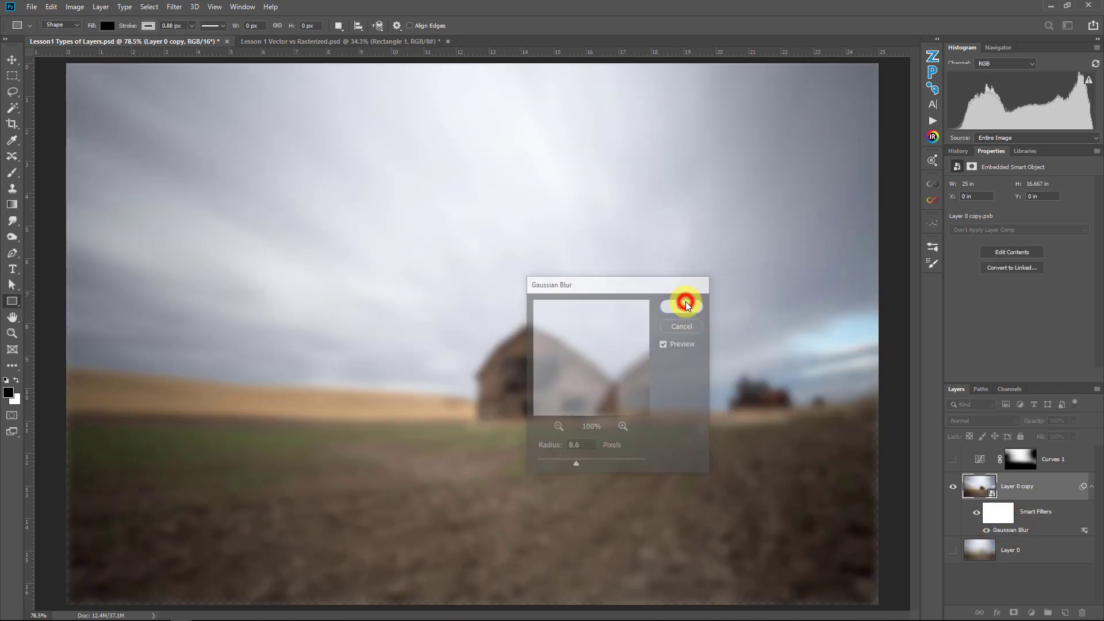
- Preview a lower opacity in the Gaussian Blur smart filter's blending options, but leave it at 100%
double_click(1086, 530)
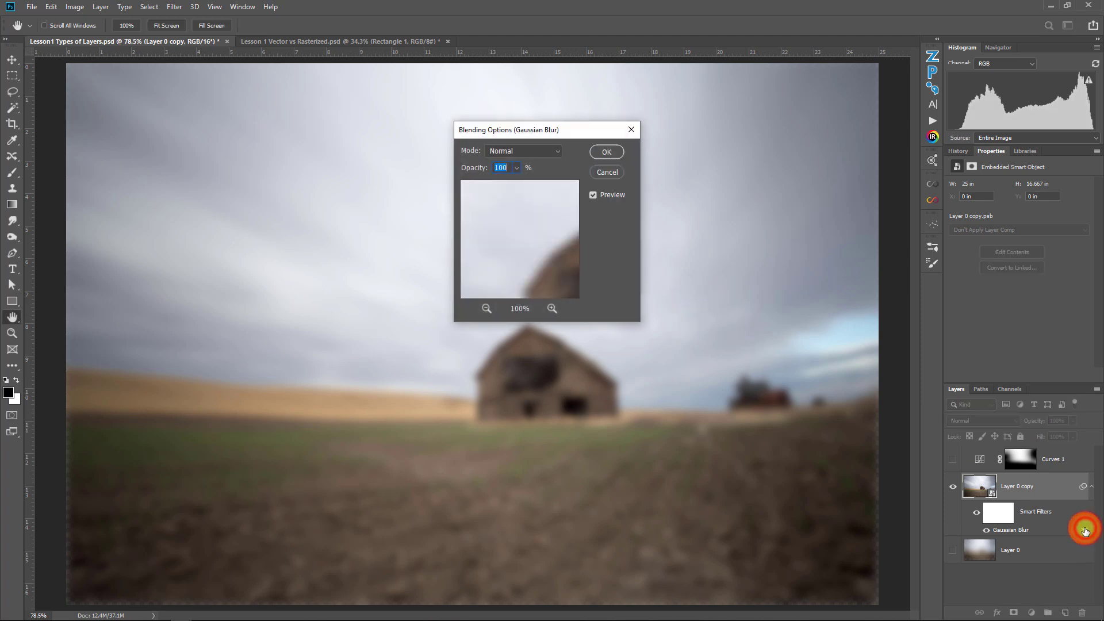
left_click(516, 167)
left_click_drag(511, 182, 497, 179)
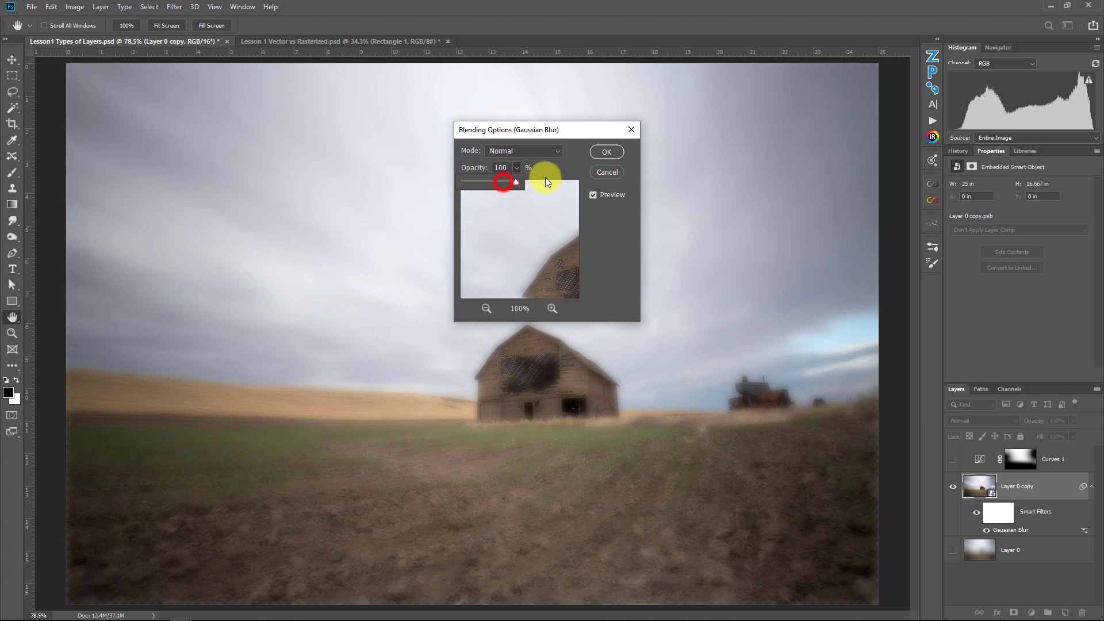
left_click(608, 153)
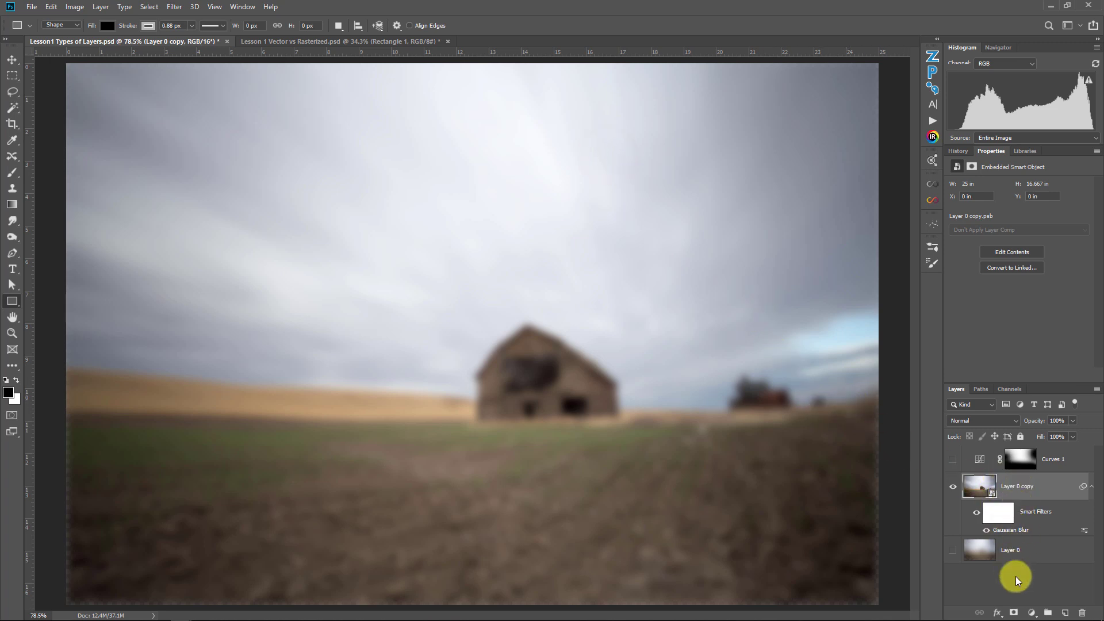
- Add a layer mask to Layer 0 copy and test one black 1300 px brush dab near the barn, undoing the dab
left_click(1014, 612)
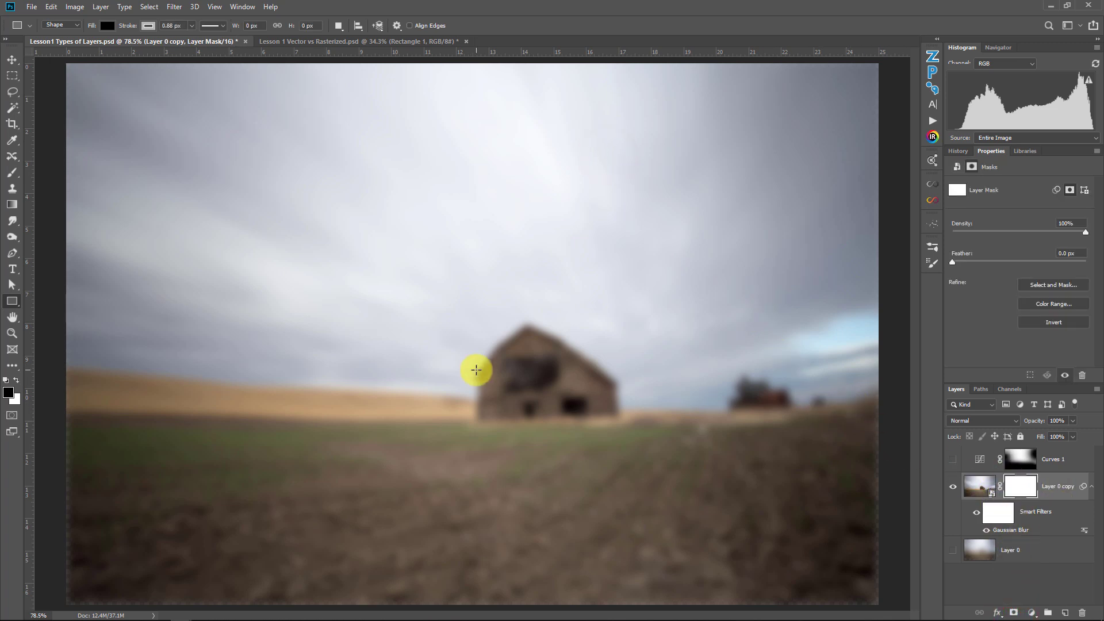
key("b")
left_click(473, 335)
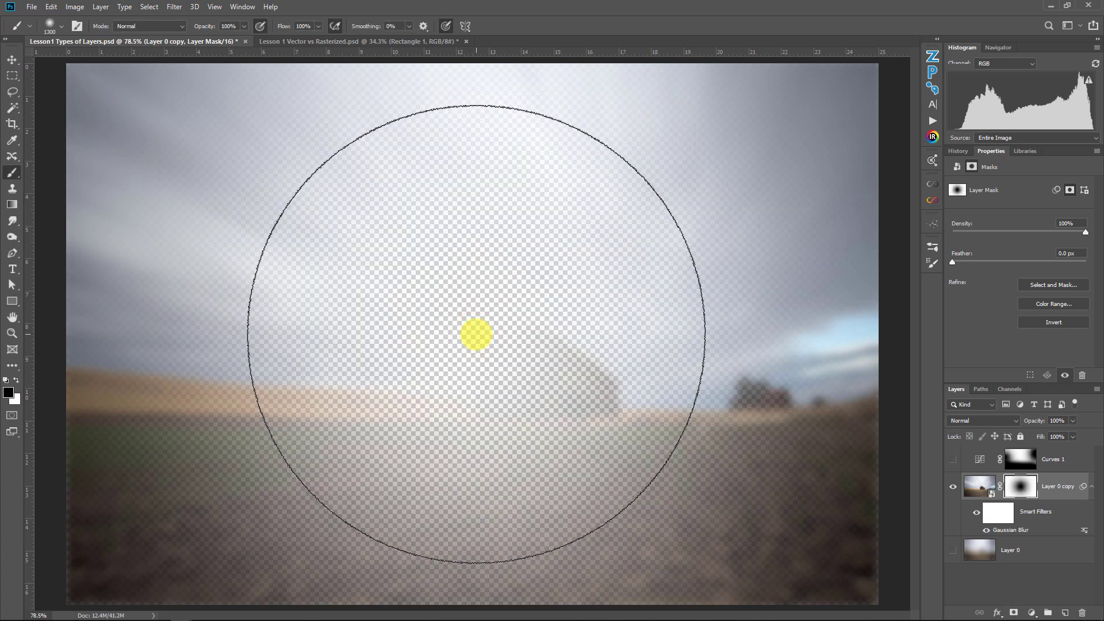
key("ctrl+z")
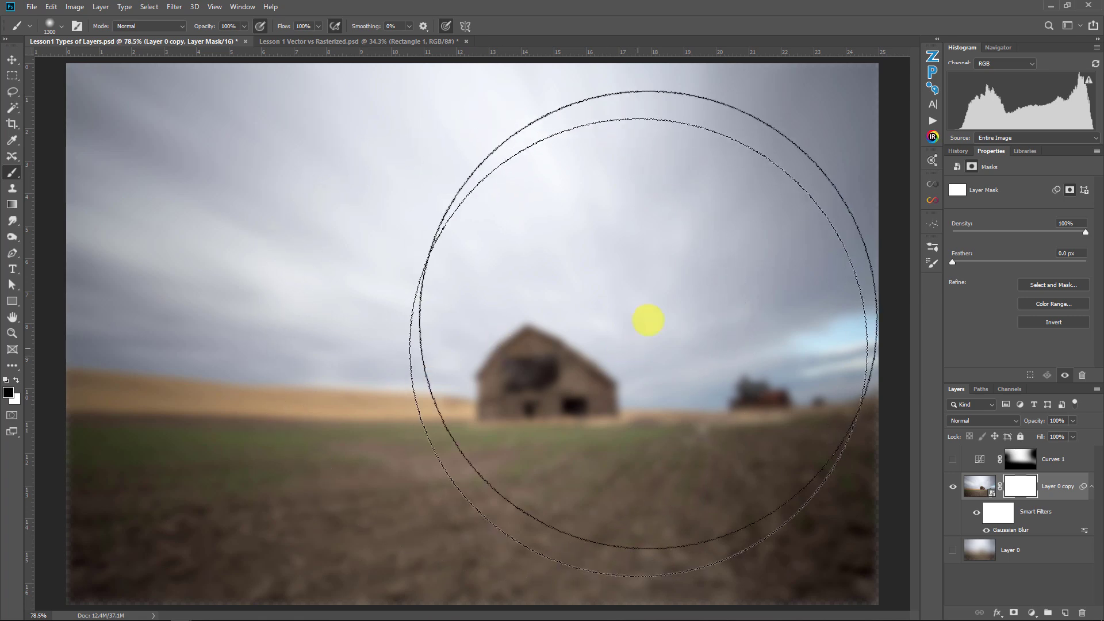
- Paint black over the barn area on Layer 0 copy's smart filter mask, using 1100 px and 1500 px brush sizes
left_click(998, 517)
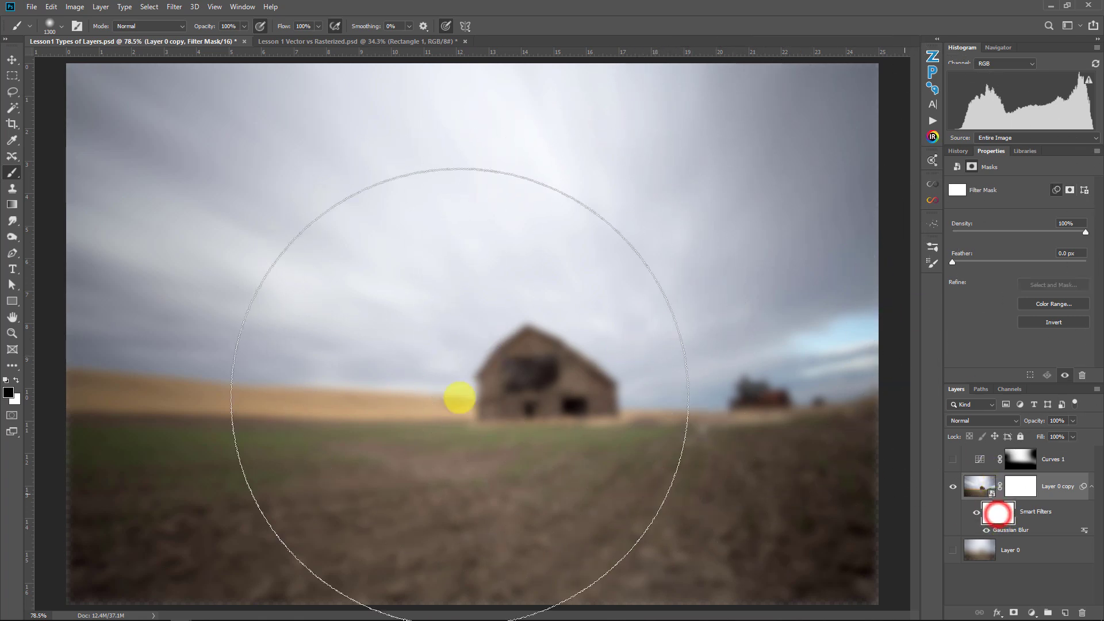
key("bracketleft")
key("bracketleft")
left_click(477, 342)
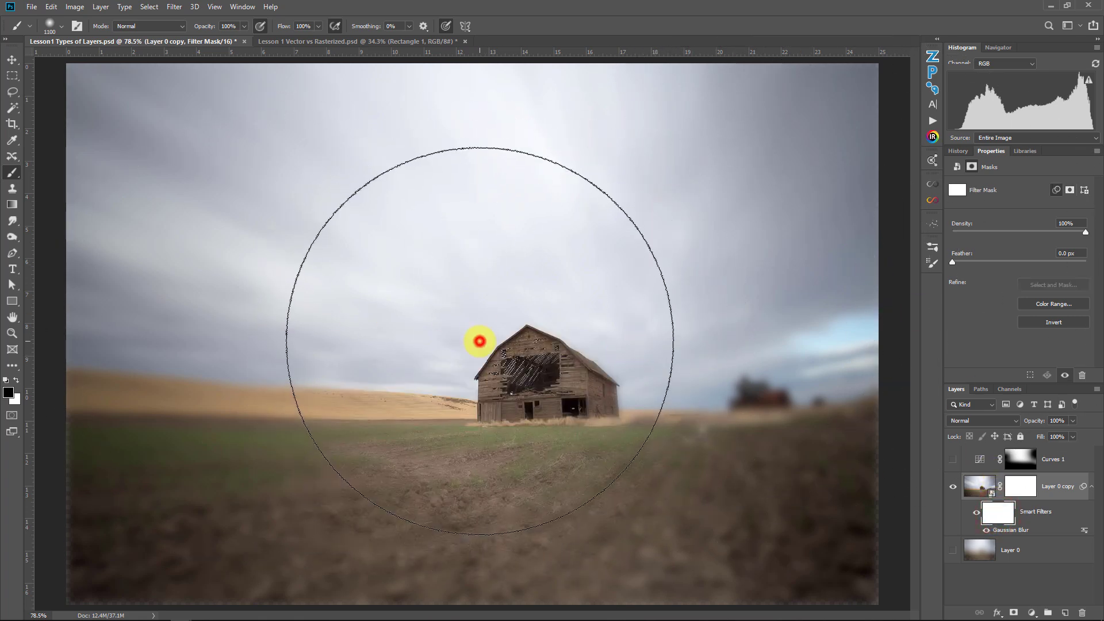
key("bracketright")
key("bracketright")
key("bracketright")
key("bracketright")
left_click(496, 344)
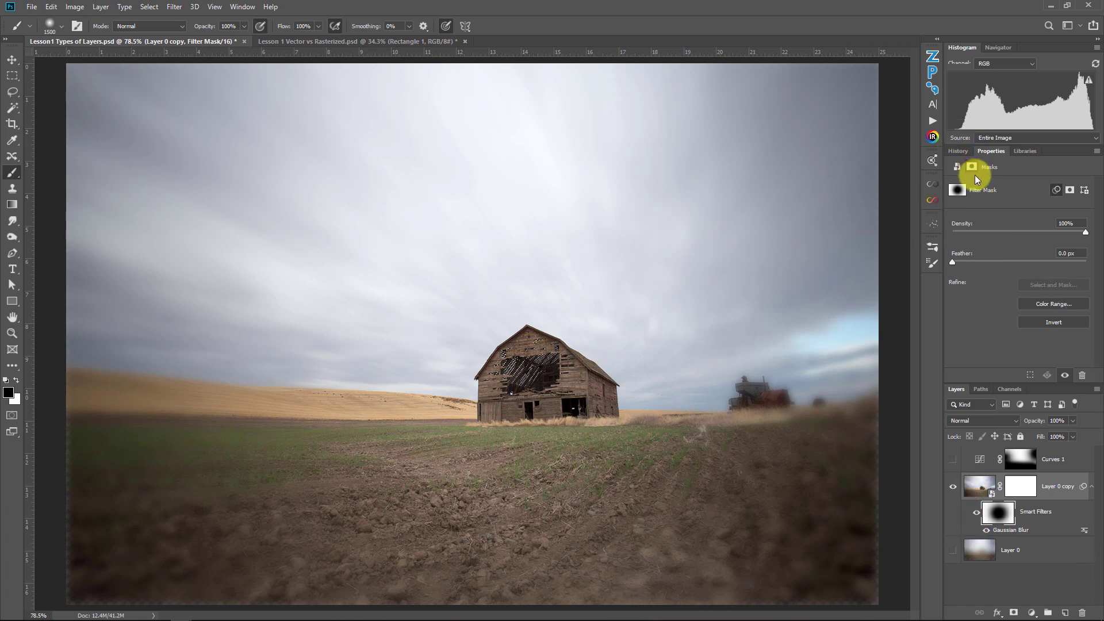
- Revert the document to the Layer Via Copy history state and convert Layer 0 copy to a Smart Object
left_click(956, 152)
left_click(984, 208)
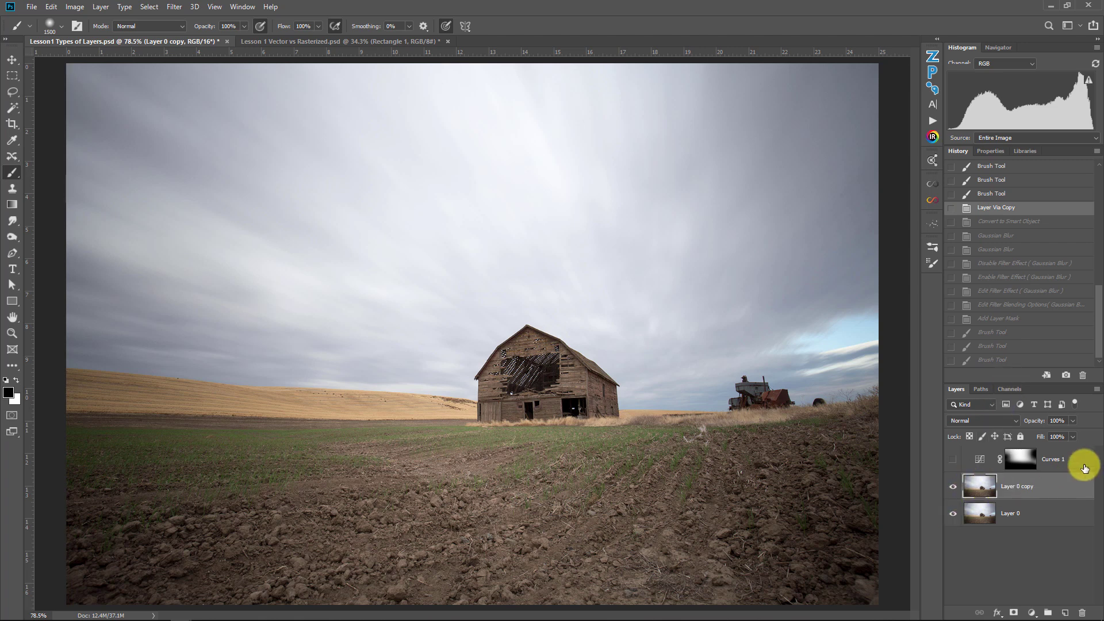
right_click(1081, 489)
left_click(982, 165)
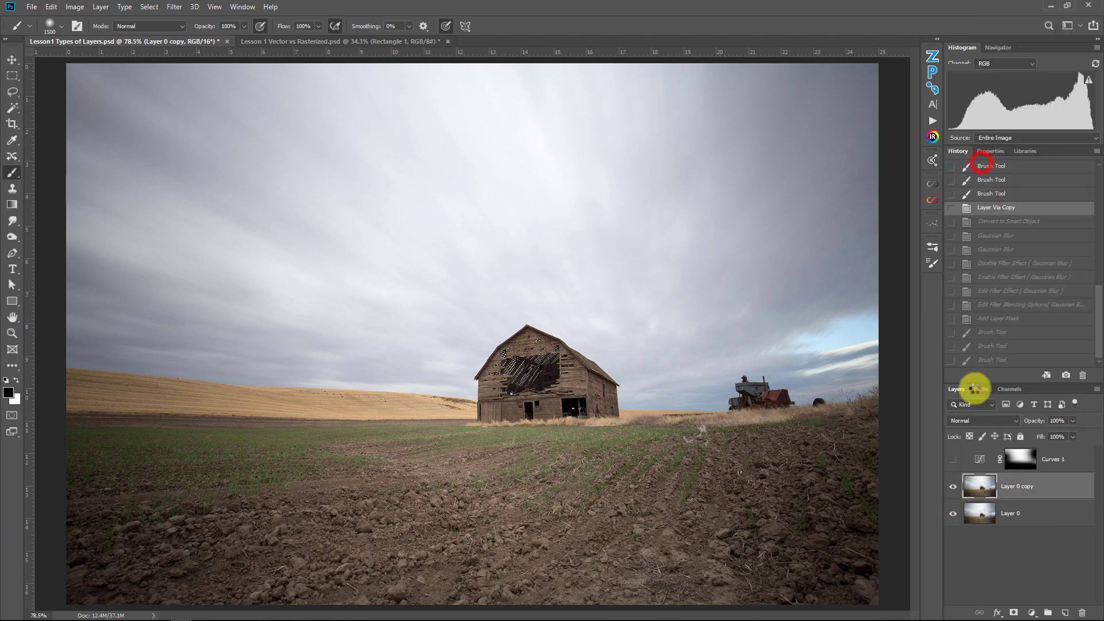
- Scale the Layer 0 copy Smart Object down to a small thumbnail in the image's lower-right corner
double_click(985, 490)
key("ctrl+t")
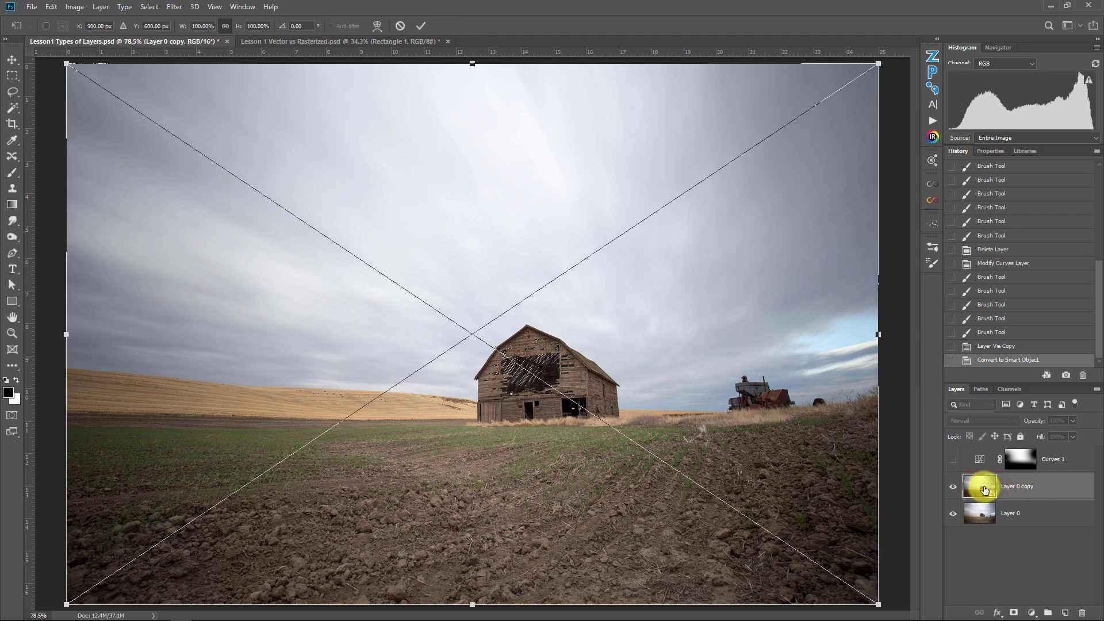
mouse_move(65, 64)
left_mouse_down()
mouse_move(172, 143)
mouse_move(696, 443)
mouse_move(844, 513)
left_mouse_up()
key("Return")
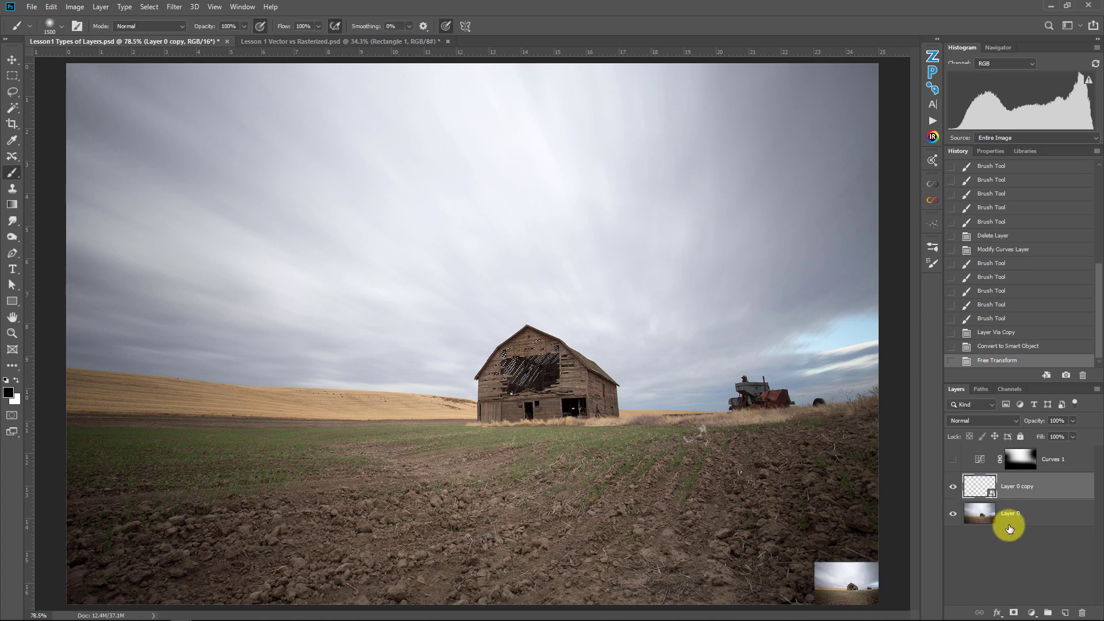
- Scale the Layer 0 pixel layer down to a matching small thumbnail in the image's lower-right corner
left_click(1047, 509)
key("ctrl+t")
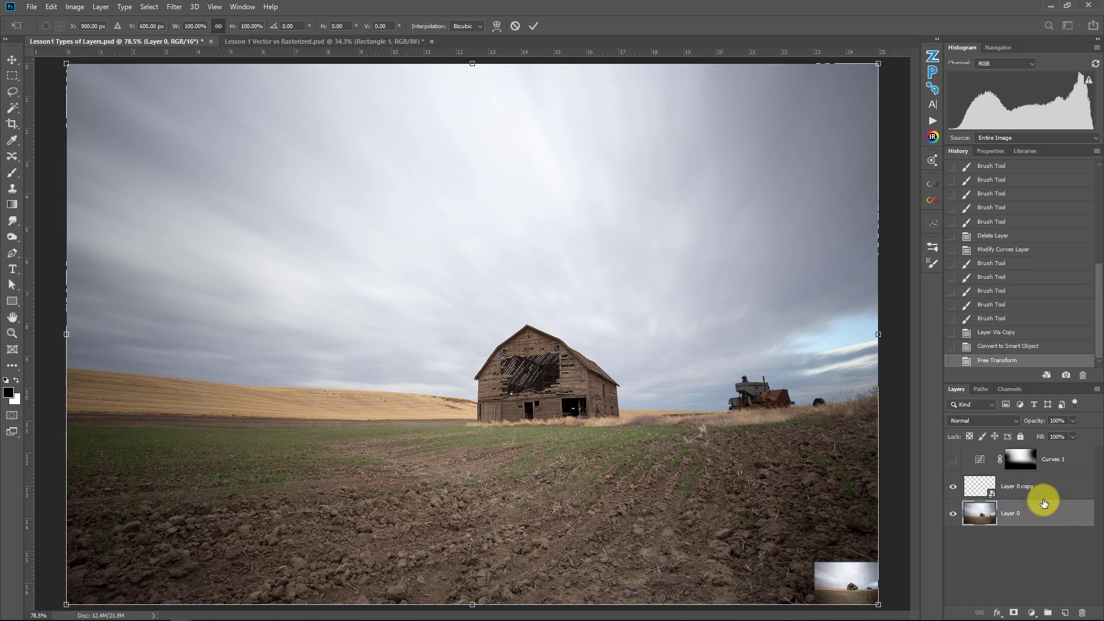
mouse_move(63, 65)
left_mouse_down()
mouse_move(185, 212)
mouse_move(747, 572)
mouse_move(801, 589)
mouse_move(790, 591)
left_mouse_up()
key("Return")
key("b")
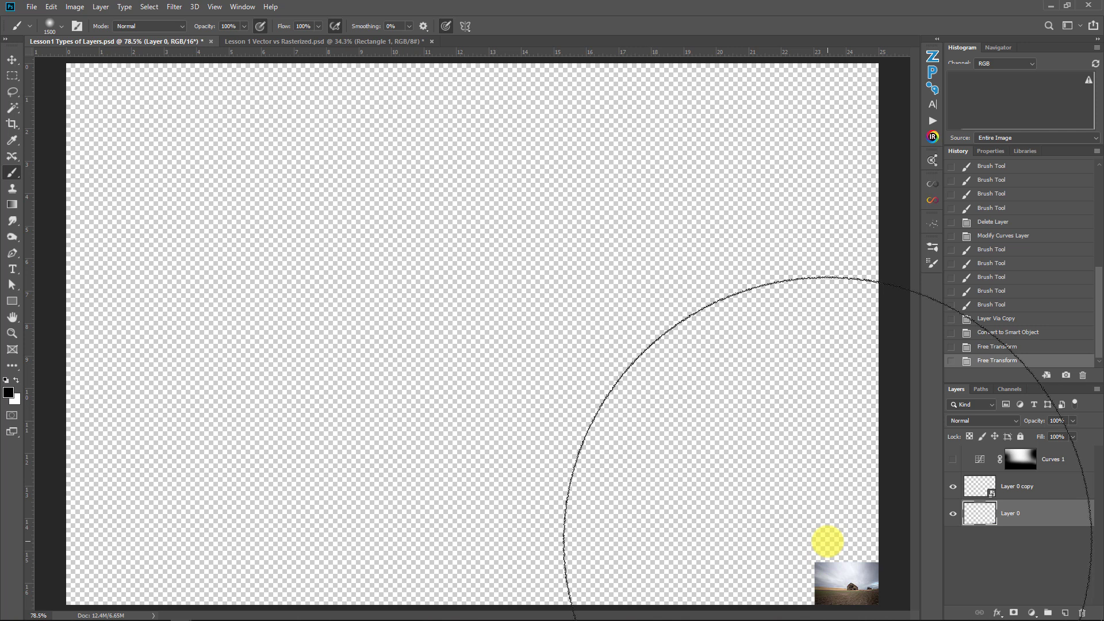
- Enlarge the Layer 0 thumbnail to fill the canvas again, about 25.18 by 16.79 inches
key("ctrl+t")
mouse_move(815, 565)
left_mouse_down()
mouse_move(308, 306)
mouse_move(18, 124)
left_mouse_up()
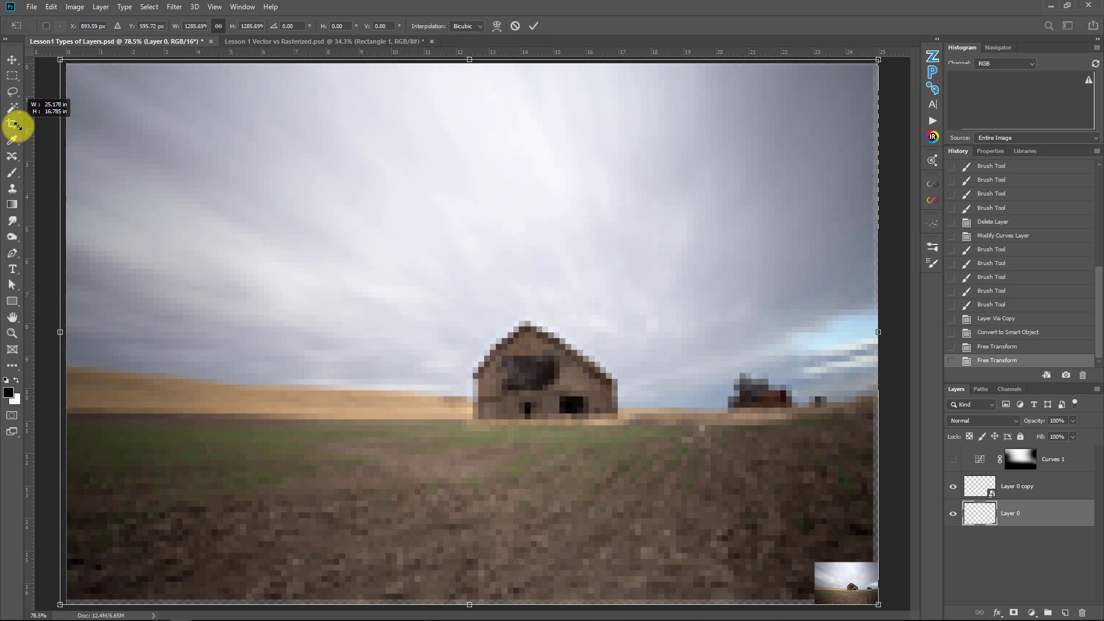
key("Return")
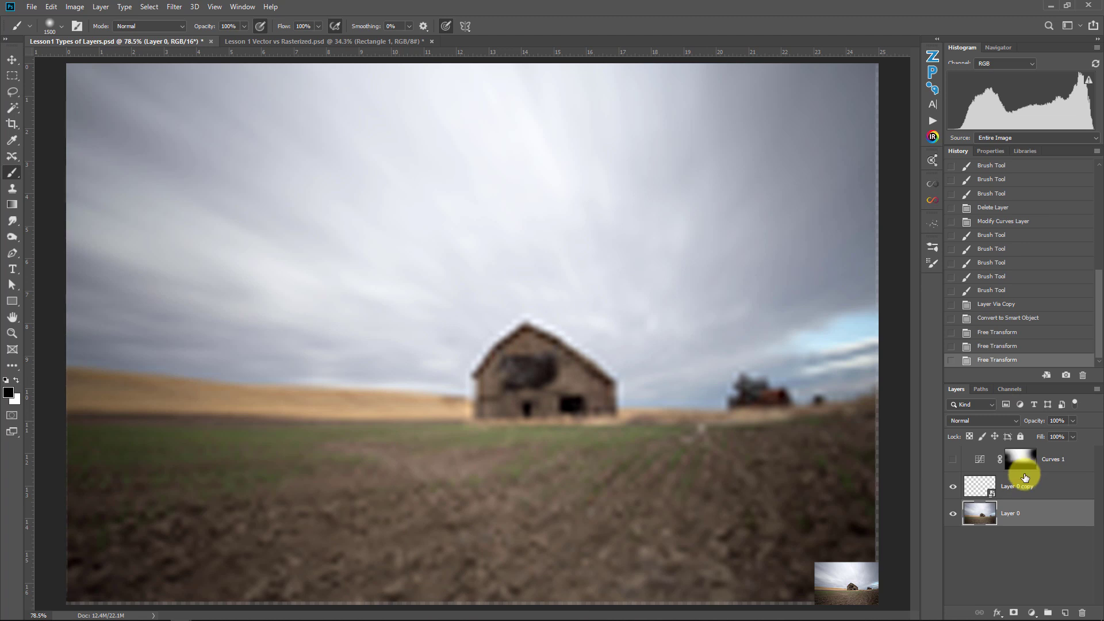
- Enlarge the Layer 0 copy Smart Object to fill the canvas, at about 100.69% scale
left_click(1053, 487)
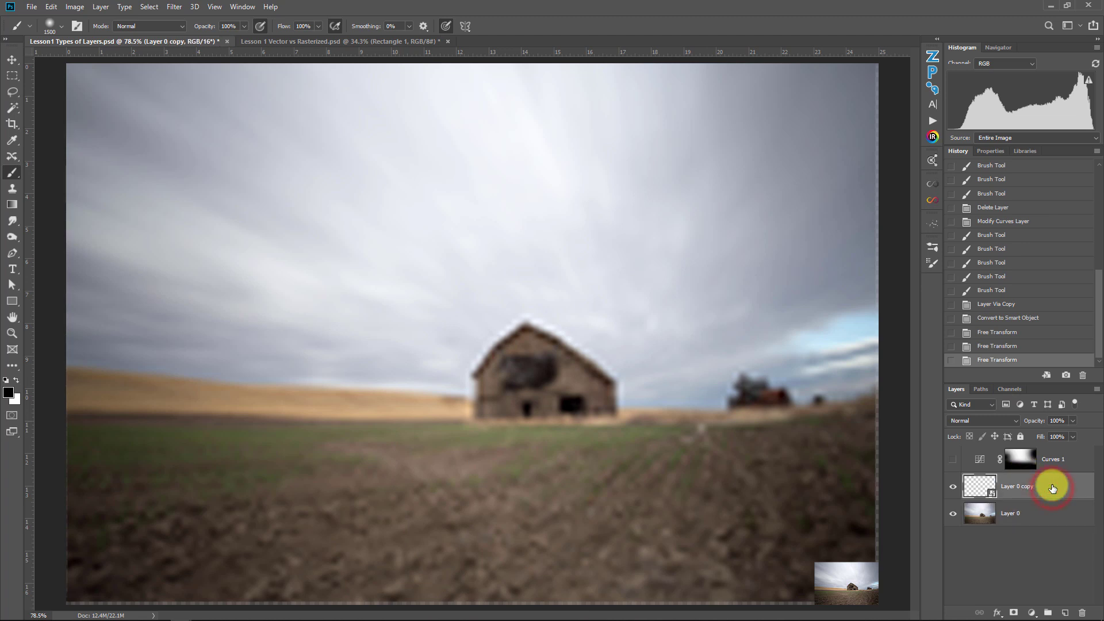
key("ctrl+t")
mouse_move(813, 562)
left_mouse_down()
mouse_move(5, 91)
mouse_move(29, 98)
left_mouse_up()
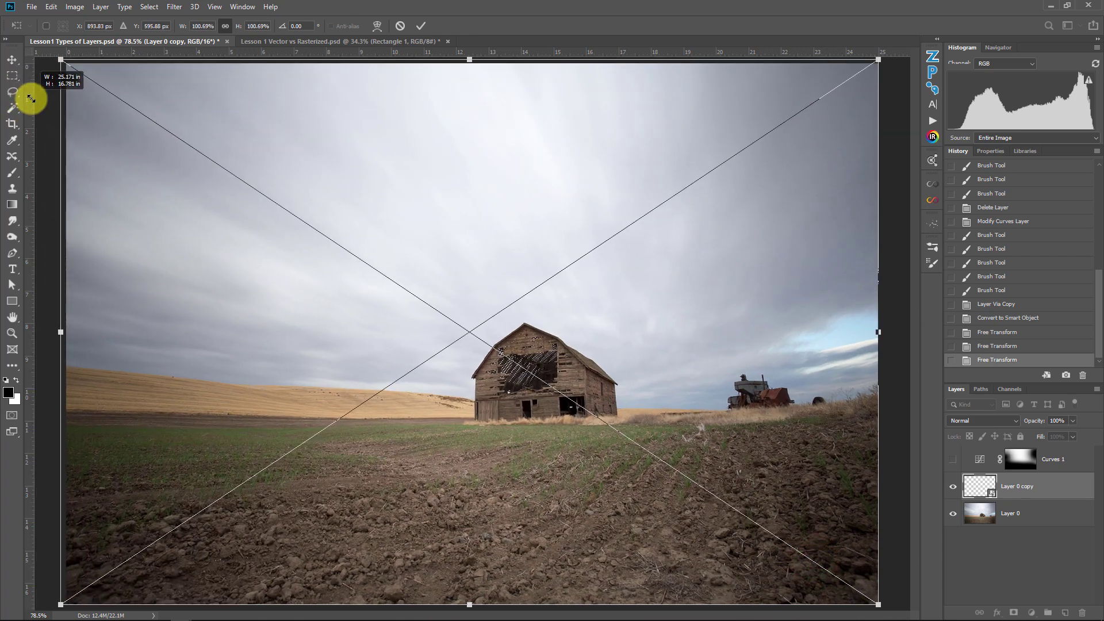
key("Return")
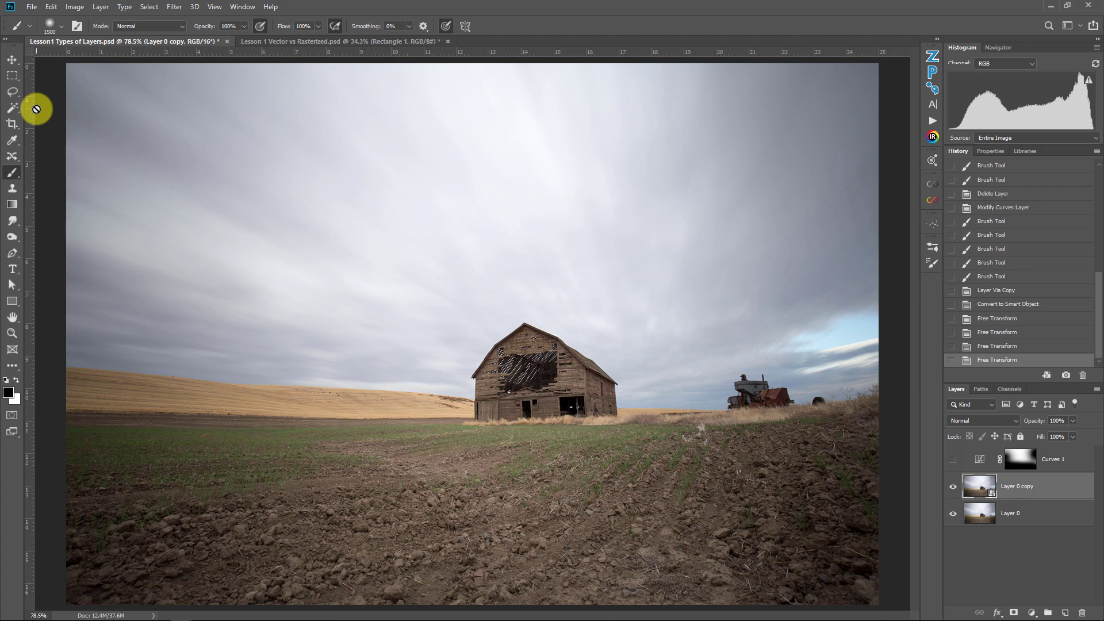
- Rasterize the Layer 0 copy Smart Object and make the Curves 1 layer visible
right_click(1056, 489)
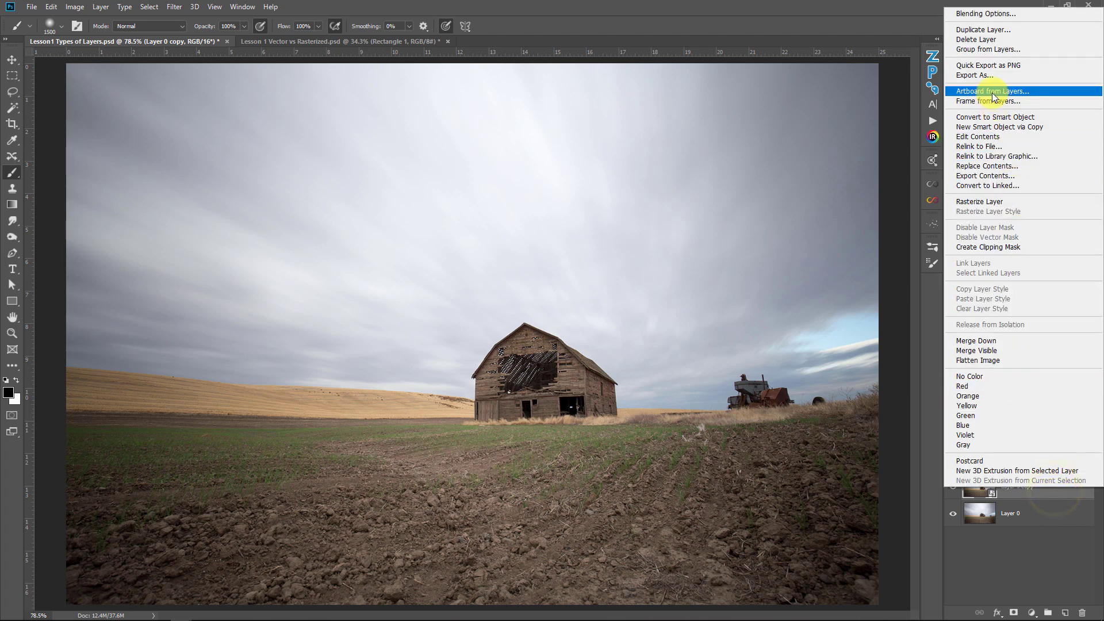
left_click(1008, 203)
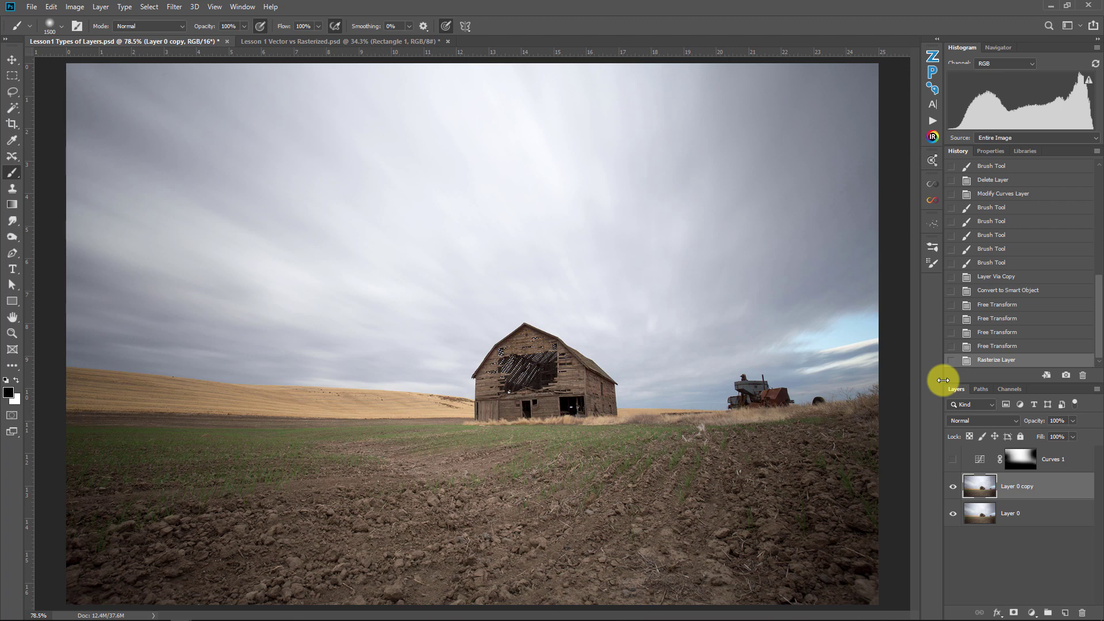
left_click(954, 459)
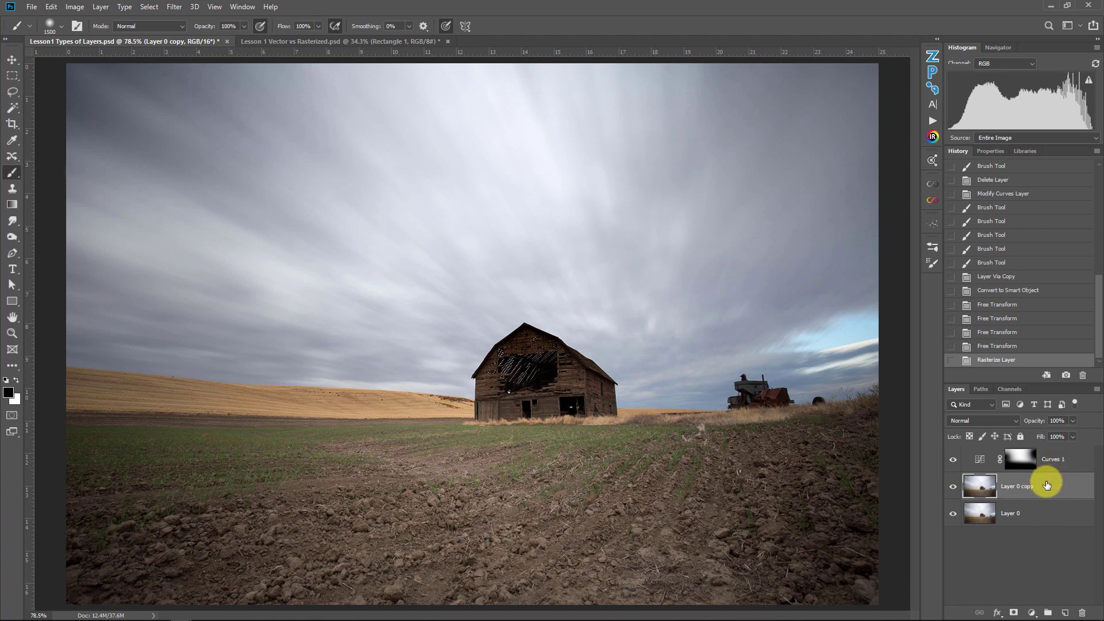
- Group Curves 1 with Layer 0 copy, and expand and collapse the group to check its contents
left_click(1068, 458)
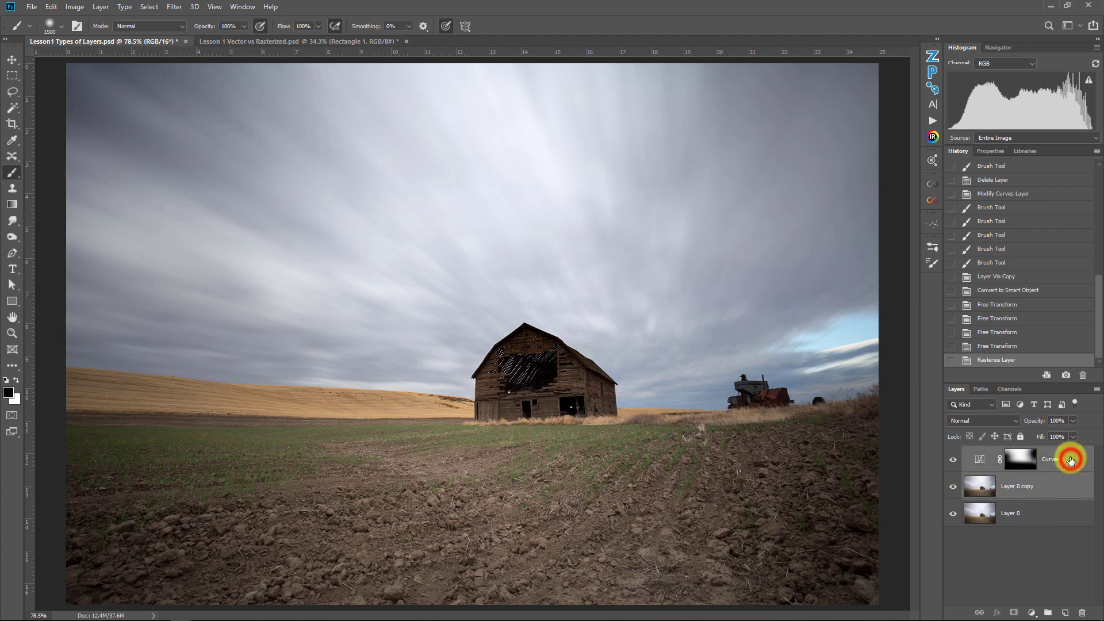
key("ctrl+g")
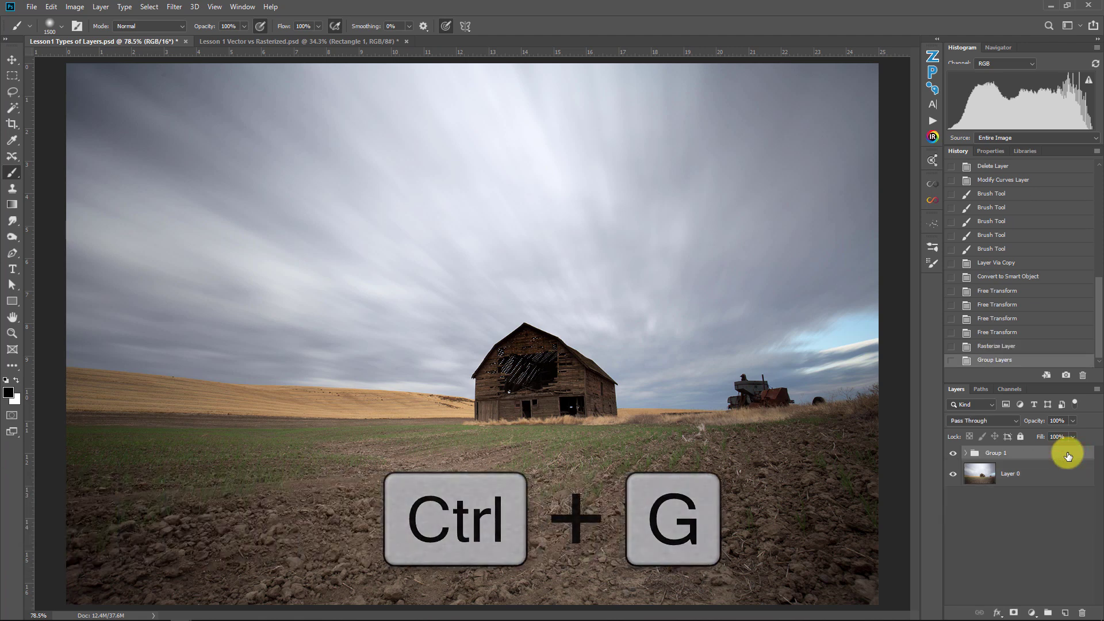
left_click(953, 453)
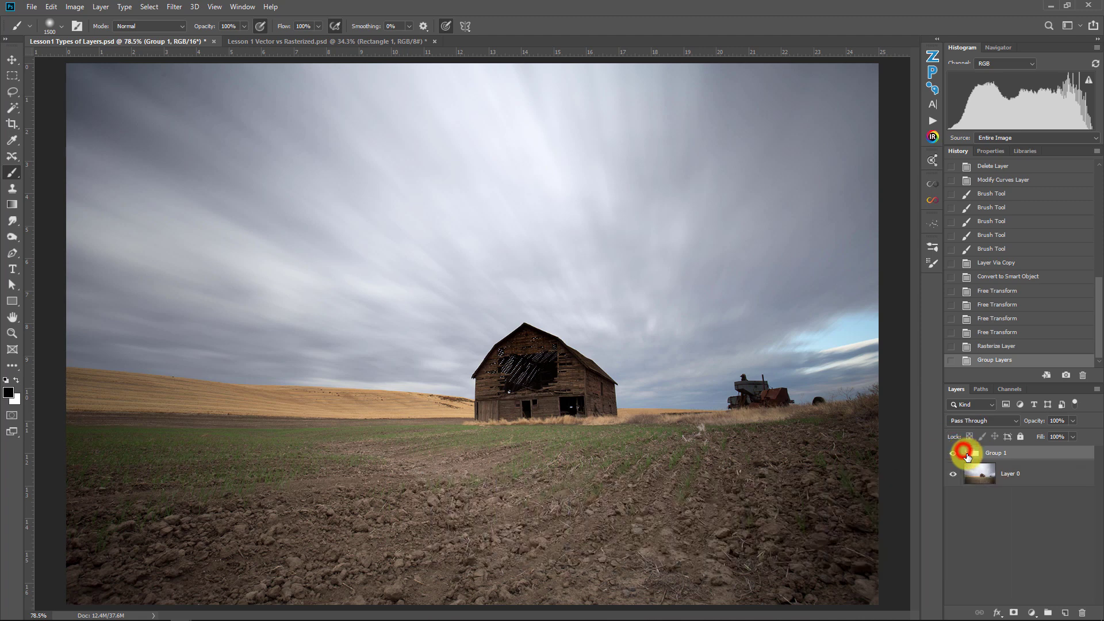
left_click(967, 455)
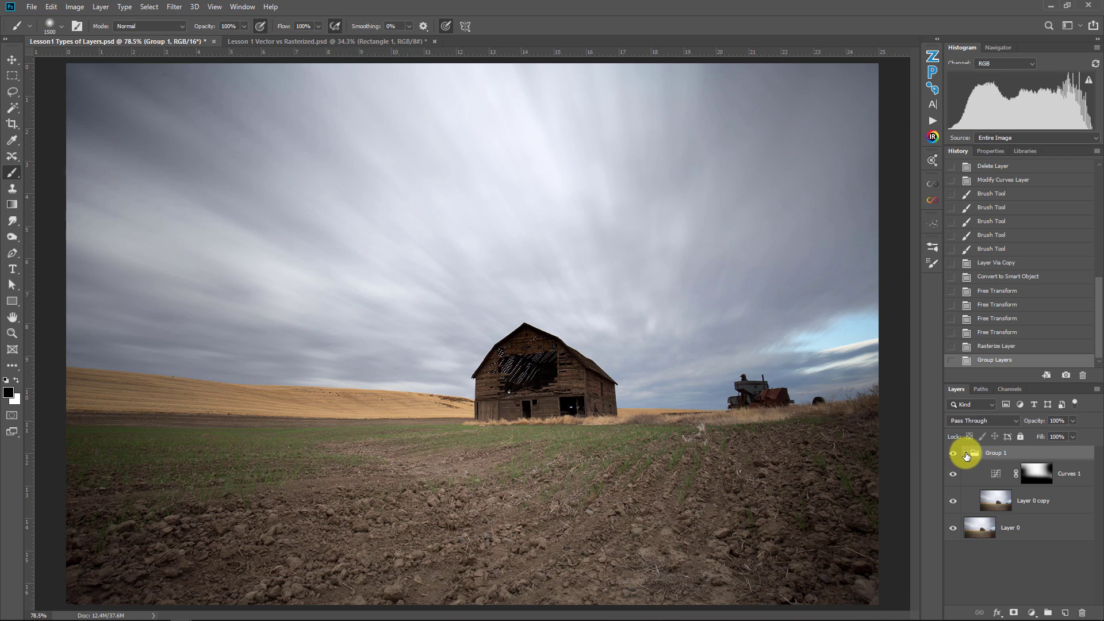
left_click(967, 456)
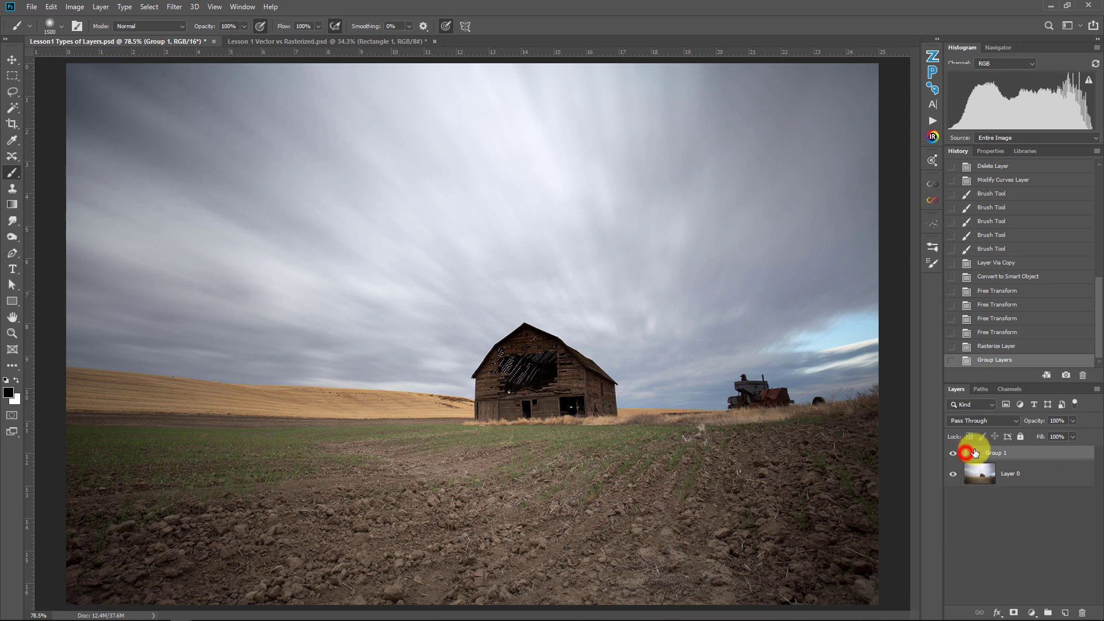
- Add a layer mask to Group 1, paint black over the barn and foreground with a 1200 px brush, and expand the group
left_click(1014, 613)
left_click(1007, 460)
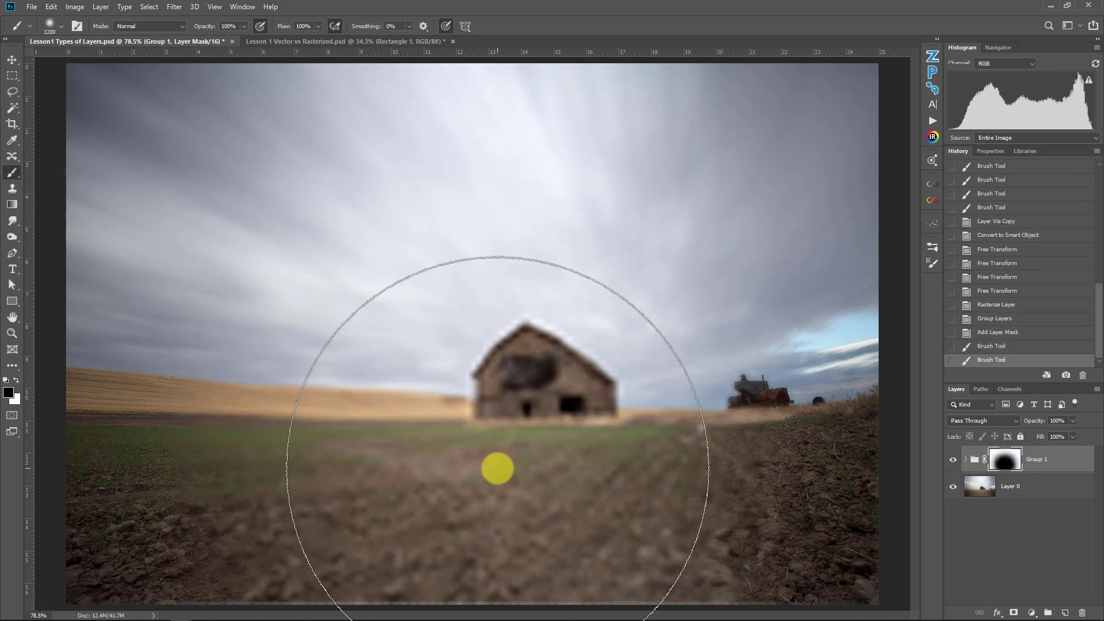
left_click(965, 459)
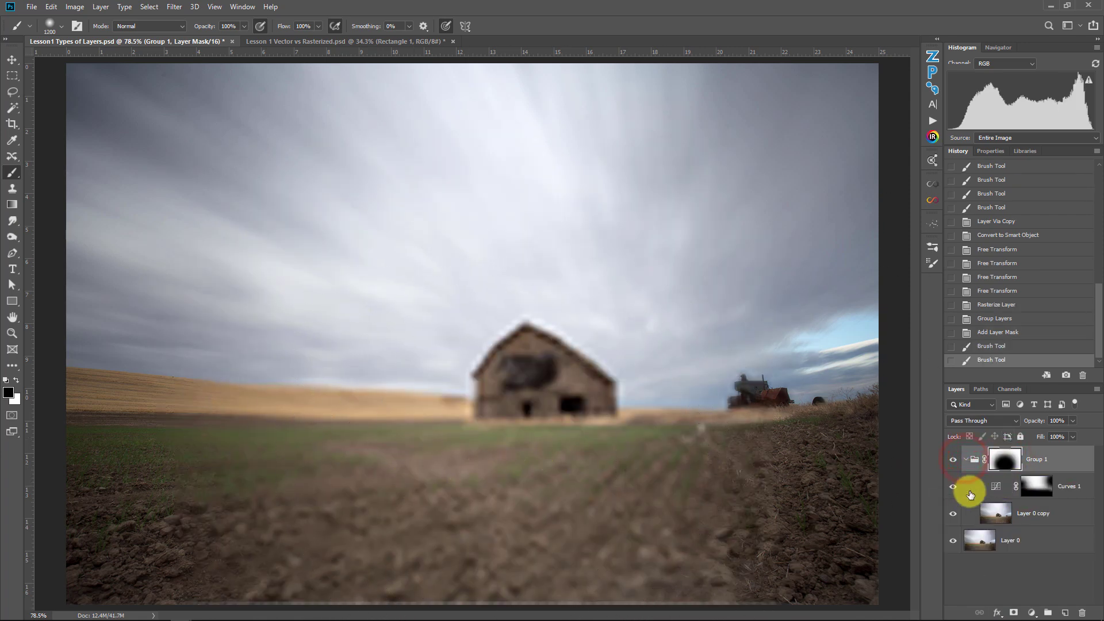
- Try to move Group 1 slightly with the Move tool, and revert to the last brush stroke in the history
left_click(984, 461)
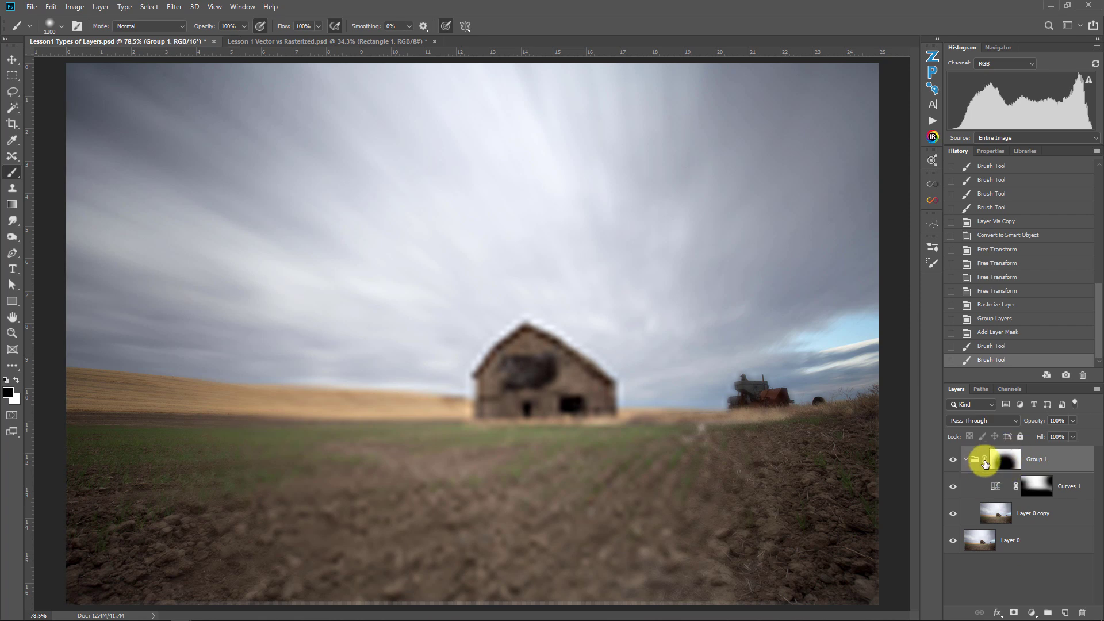
left_click(978, 460)
key("v")
mouse_move(707, 430)
left_mouse_down()
mouse_move(628, 378)
mouse_move(722, 372)
mouse_move(599, 320)
mouse_move(639, 422)
mouse_move(692, 398)
mouse_move(640, 374)
mouse_move(739, 444)
mouse_move(687, 406)
mouse_move(703, 427)
left_mouse_up()
left_click(1013, 348)
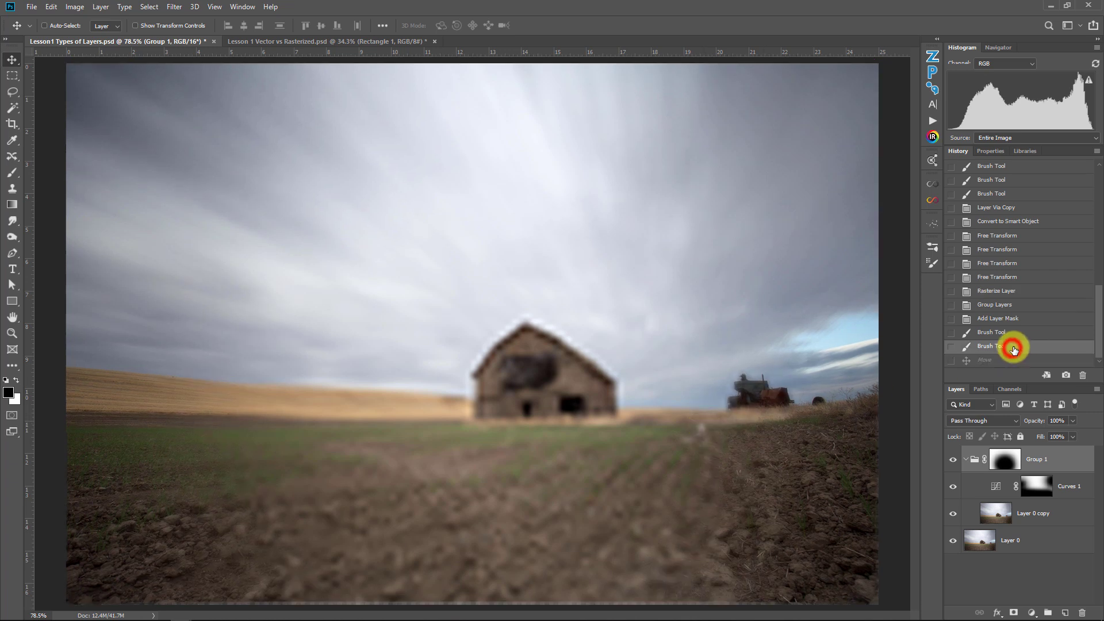